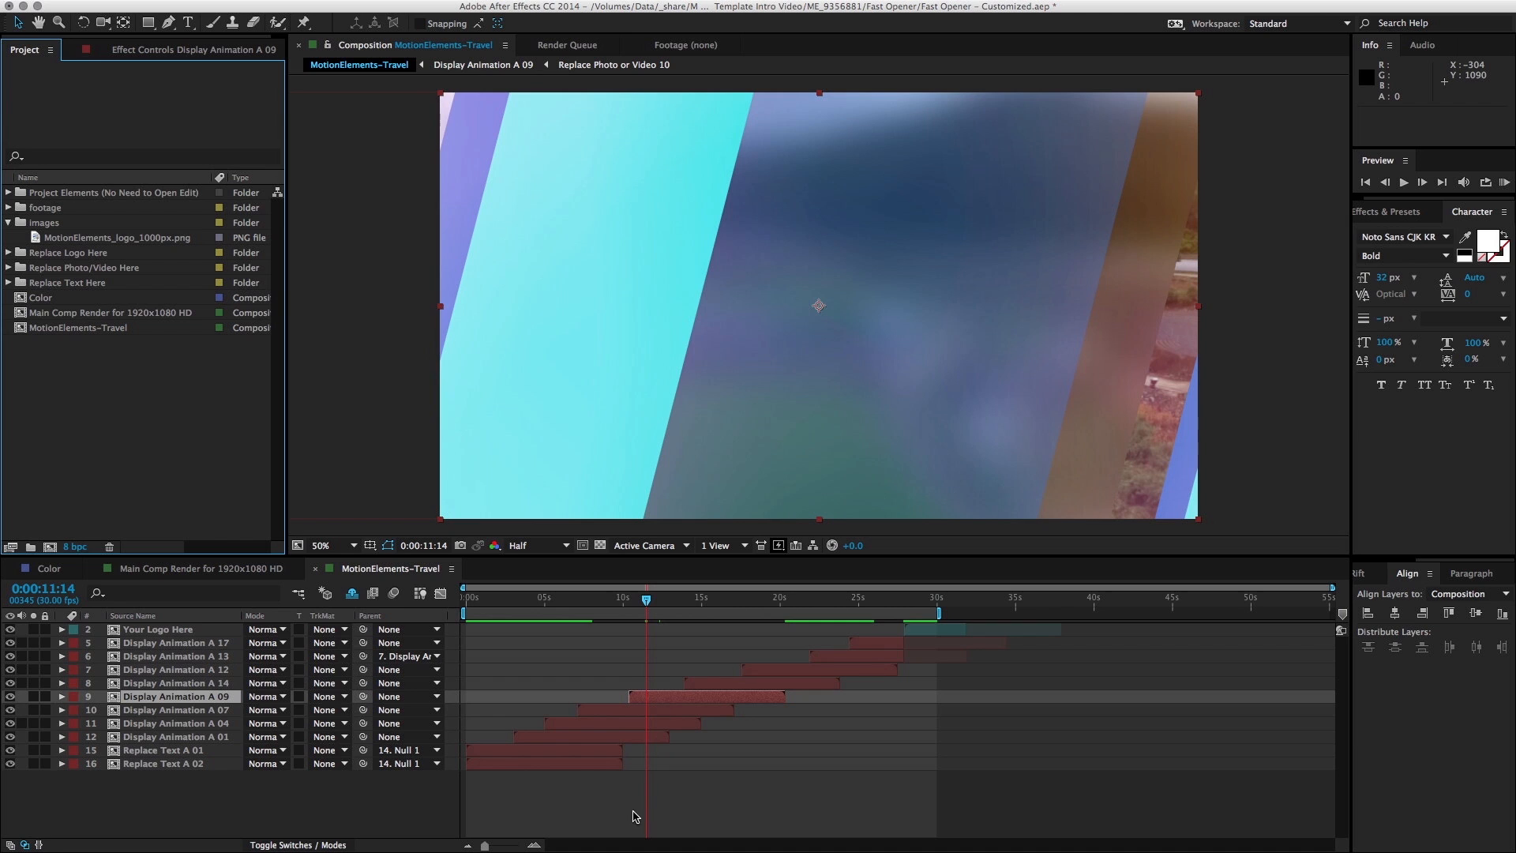
Step: Import the music folder containing me_9368038_japan-pop-travel.mp3 into the project and expand it
{"action": "left_click", "coordinate": [395, 289]}
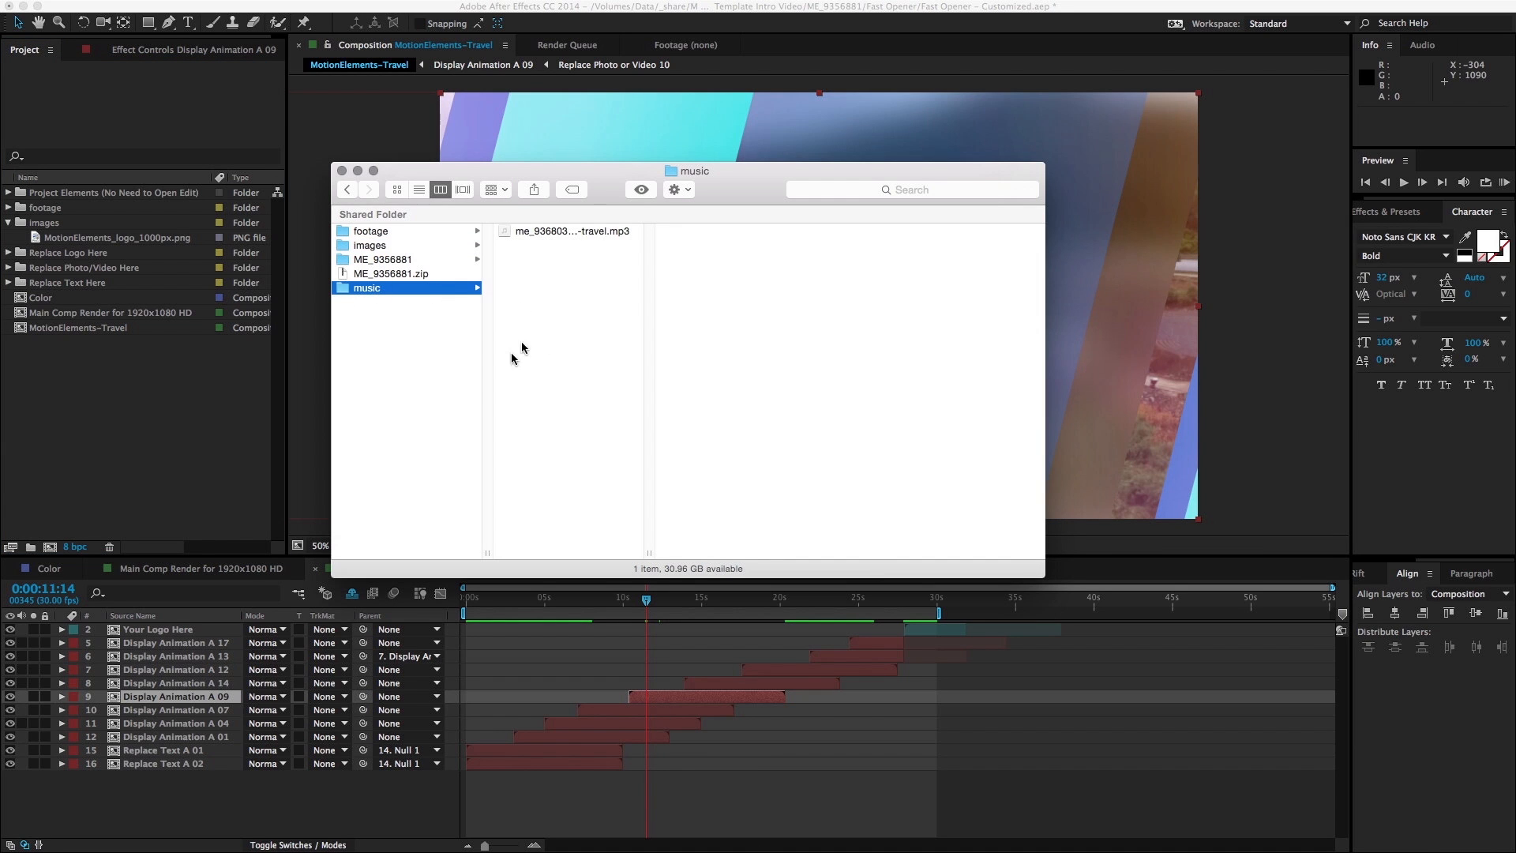
{"action": "left_click_drag", "start_coordinate": [654, 551], "coordinate": [750, 555]}
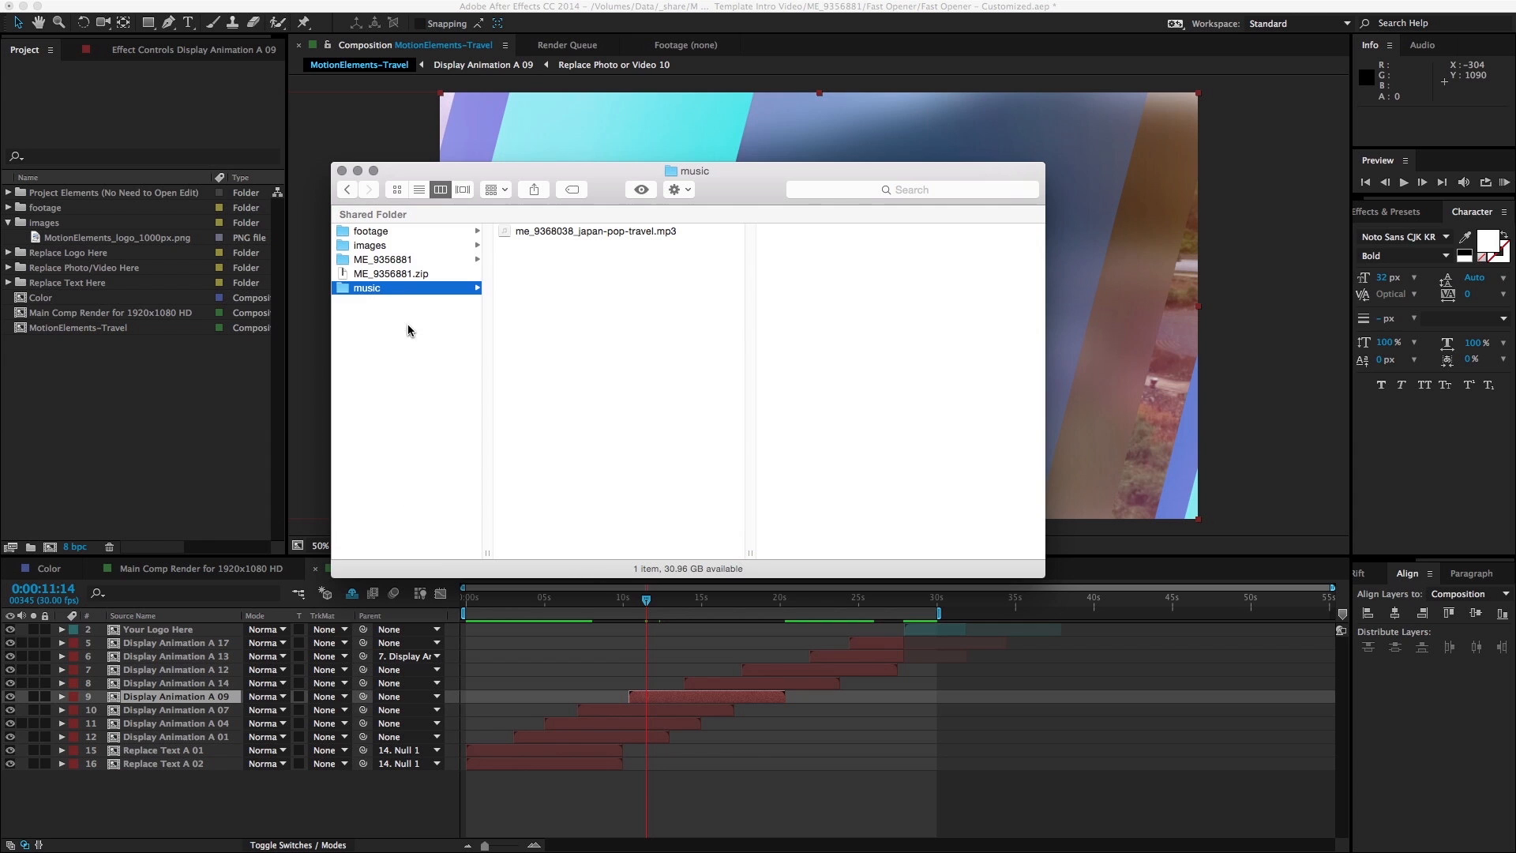
{"action": "left_click_drag", "start_coordinate": [384, 294], "coordinate": [105, 400]}
{"action": "left_click", "coordinate": [8, 253]}
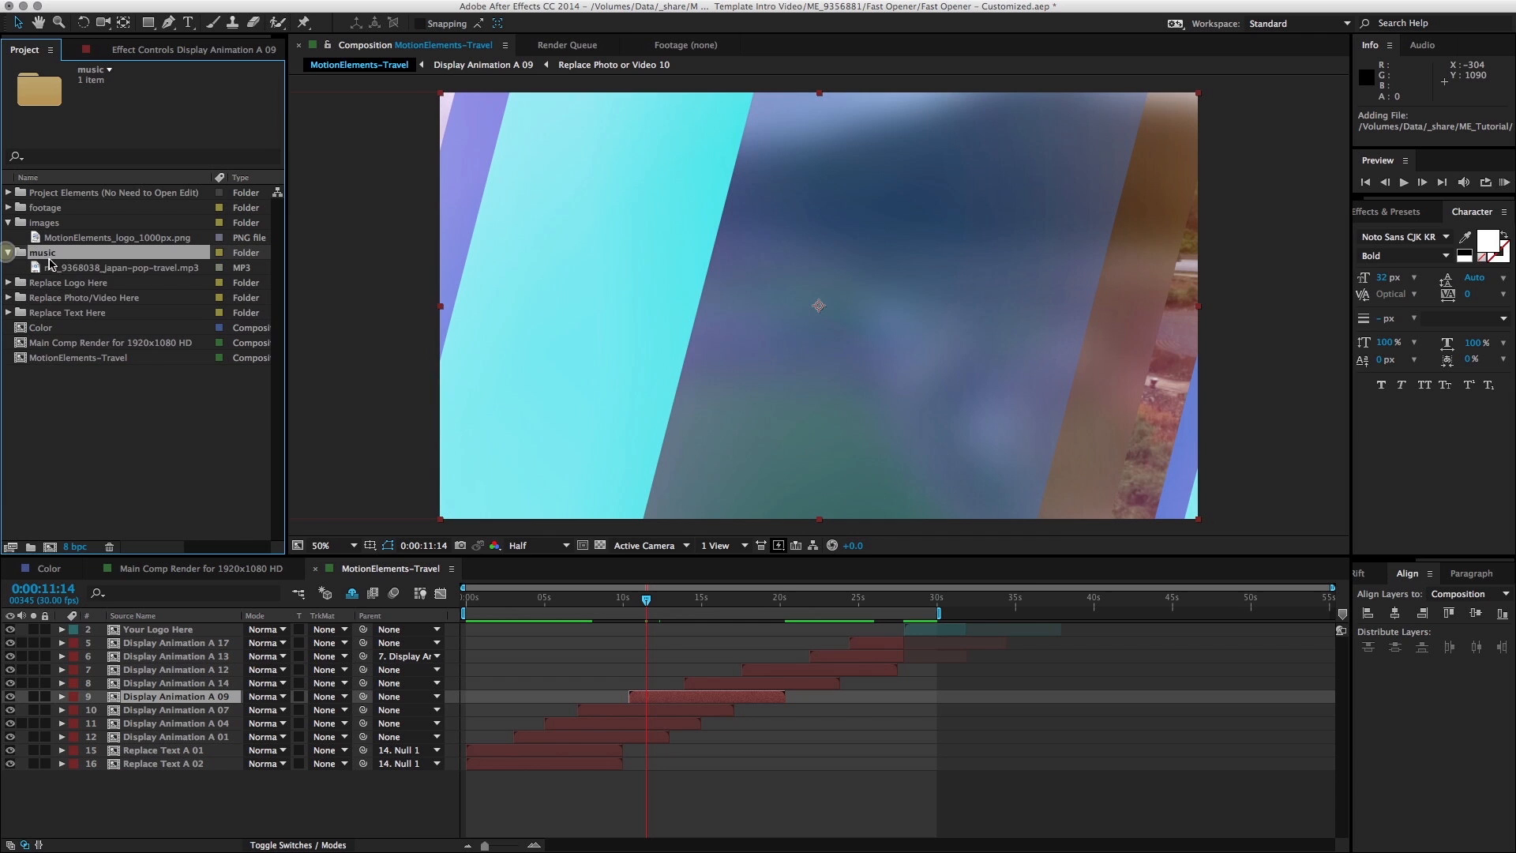
Step: Add me_9368038_japan-pop-travel.mp3 as the lowest layer of the MotionElements-Travel composition and reveal its audio waveform
{"action": "left_click_drag", "start_coordinate": [73, 269], "coordinate": [150, 770]}
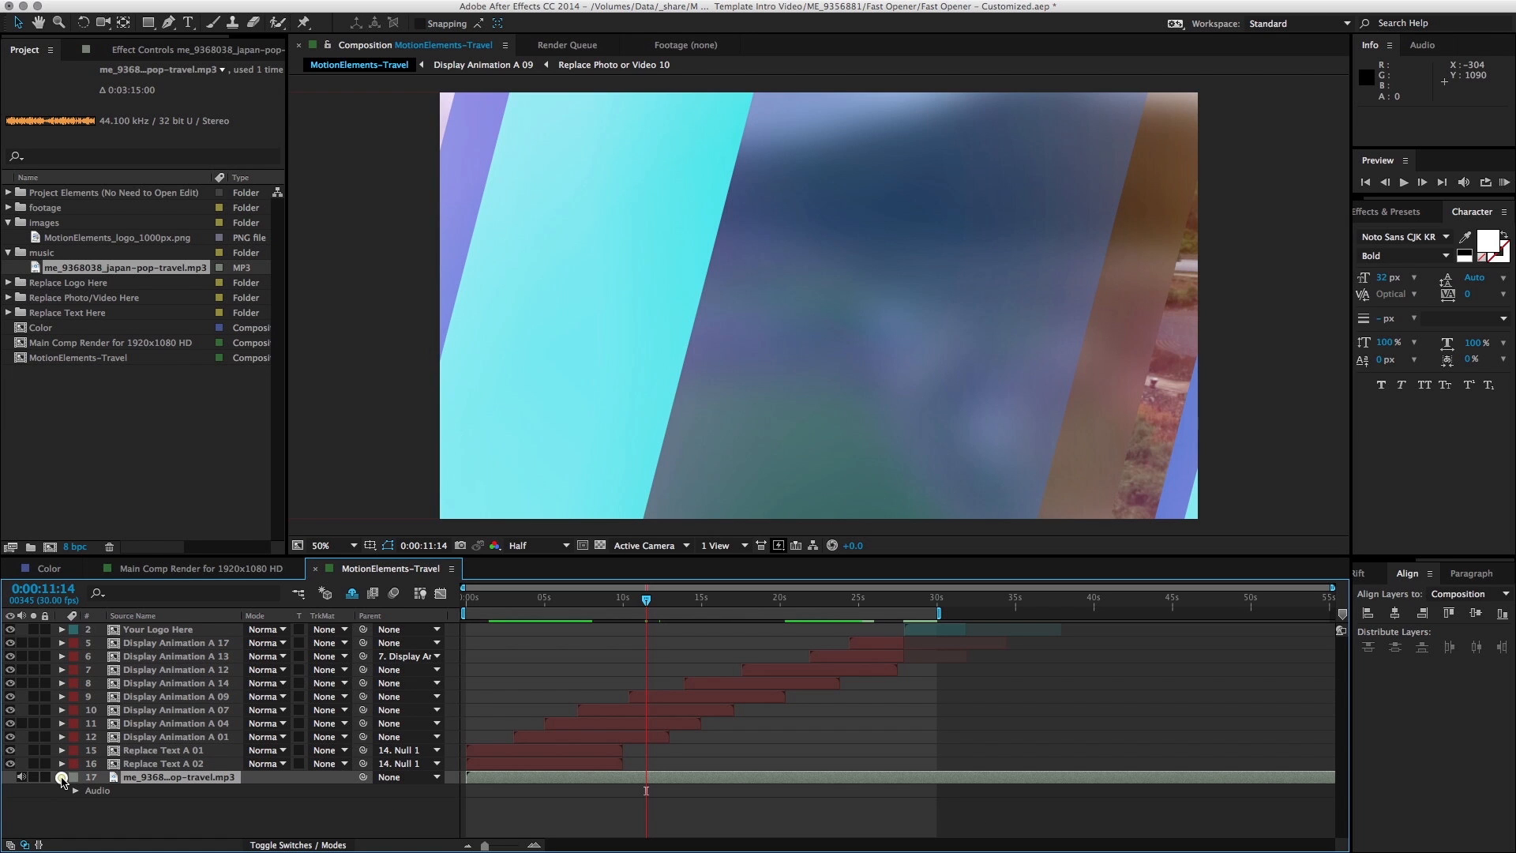
{"action": "left_click", "coordinate": [75, 790]}
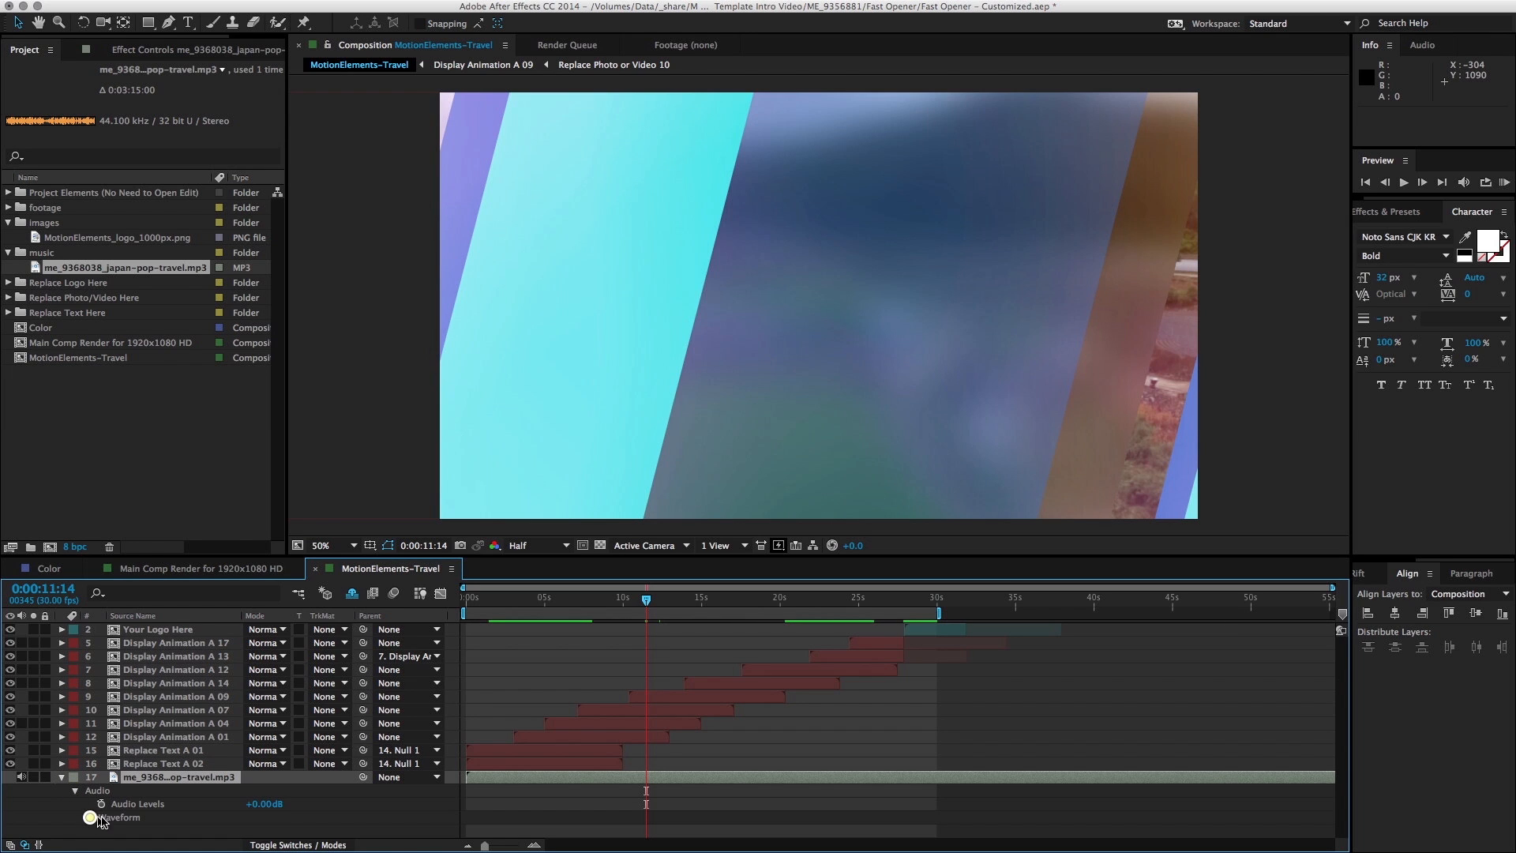
{"action": "left_click", "coordinate": [90, 818]}
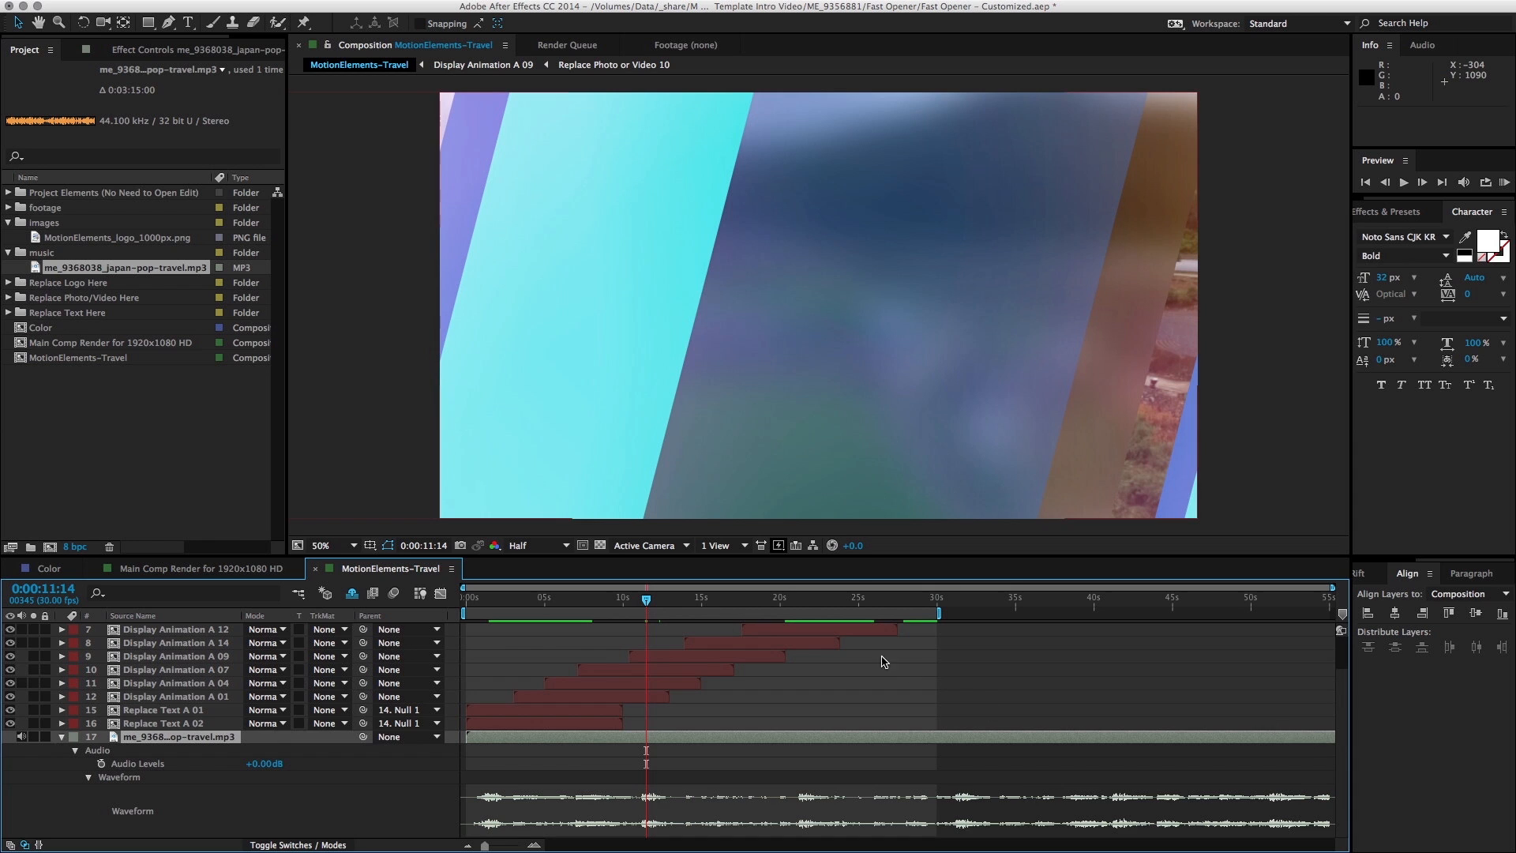
Step: Set the current time to 0:00:27:27, where the Your Logo Here layer begins
{"action": "scroll", "coordinate": [873, 636], "scroll_direction": "up", "scroll_amount": 2}
{"action": "left_click", "coordinate": [909, 604]}
{"action": "scroll", "coordinate": [917, 672], "scroll_direction": "up", "scroll_amount": 3}
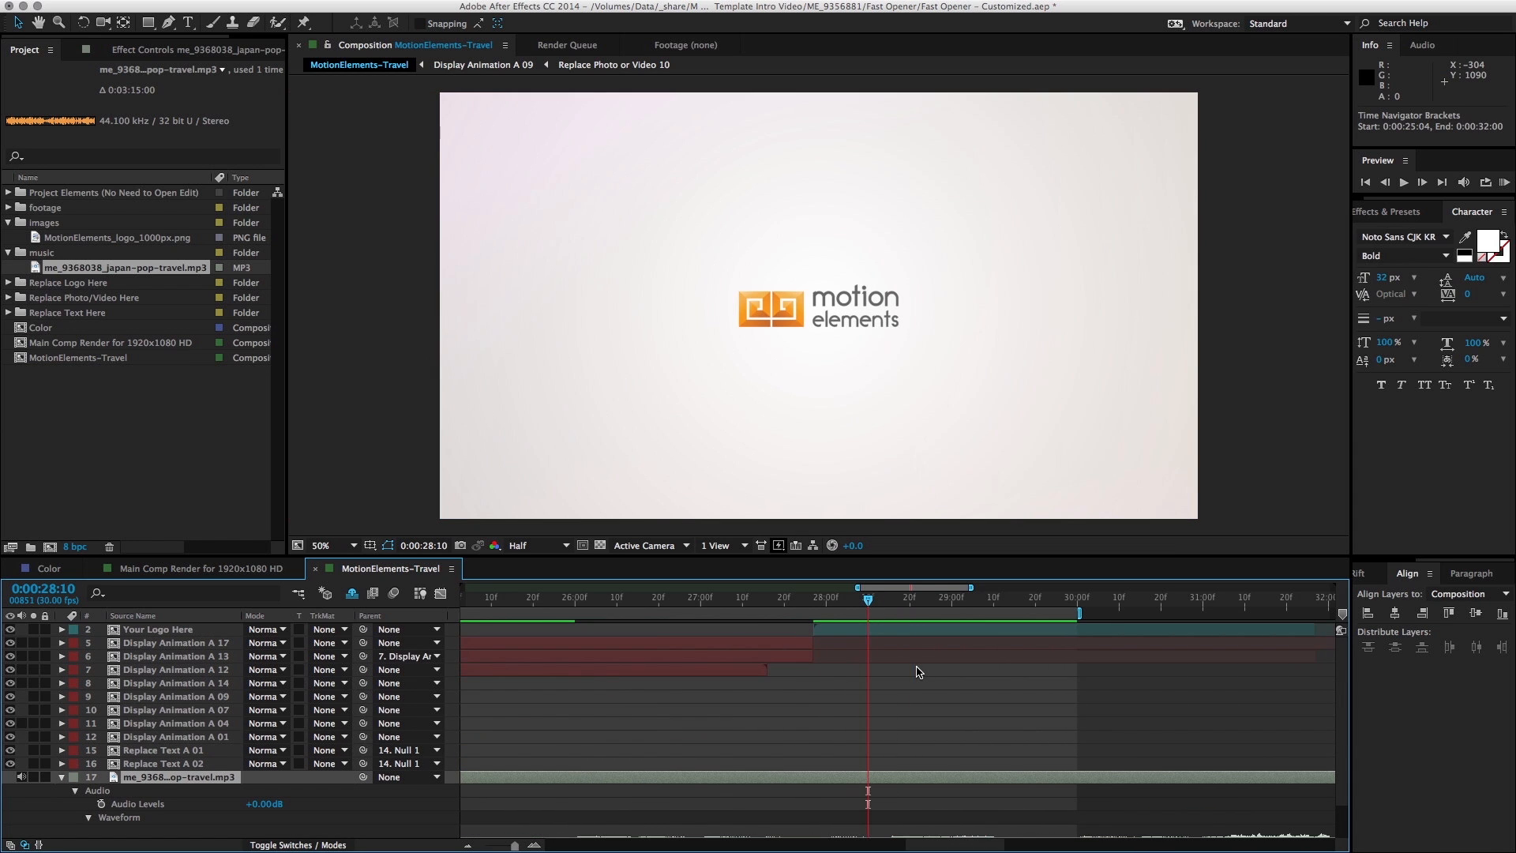
{"action": "left_click", "coordinate": [816, 605]}
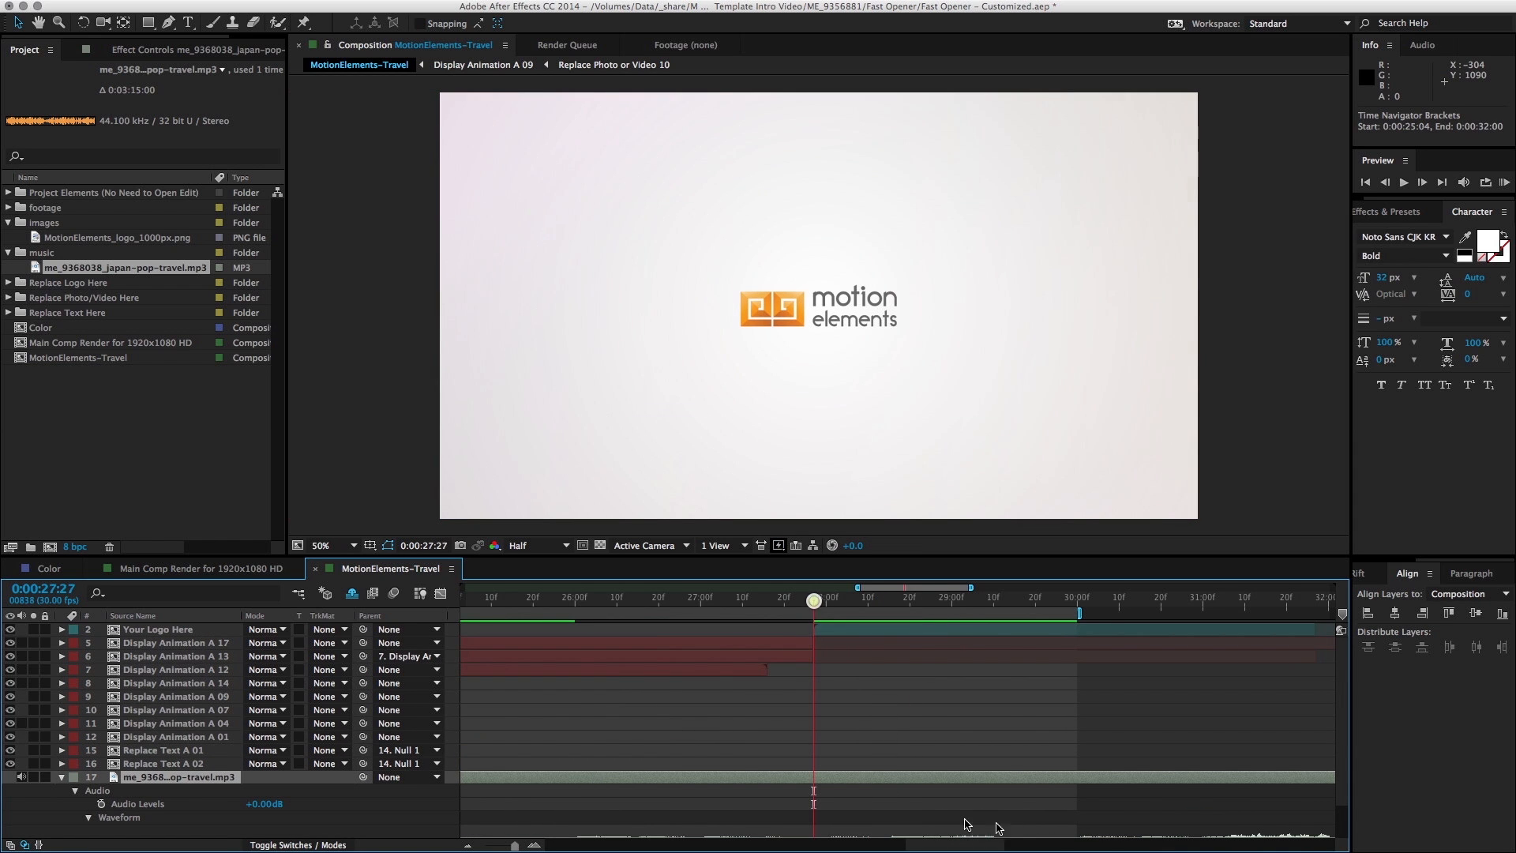
{"action": "scroll", "coordinate": [942, 772], "scroll_direction": "down", "scroll_amount": 3}
{"action": "scroll", "coordinate": [942, 771], "scroll_direction": "down", "scroll_amount": 1}
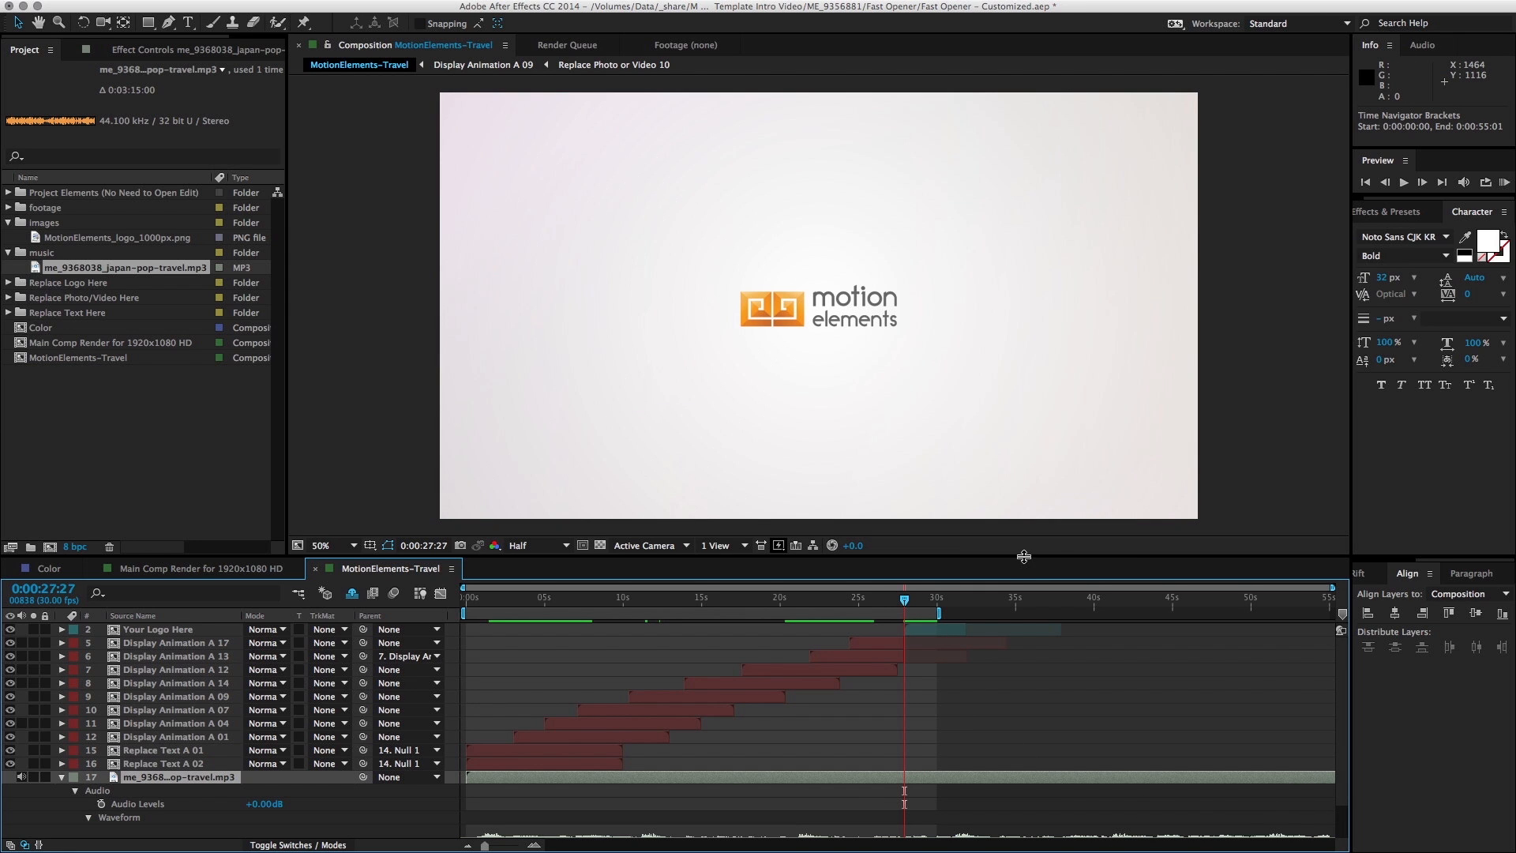
Step: Enlarge the timeline area and slide the music layer earlier until its out point is at 0:00:30:12
{"action": "left_click_drag", "start_coordinate": [1024, 556], "coordinate": [1012, 445]}
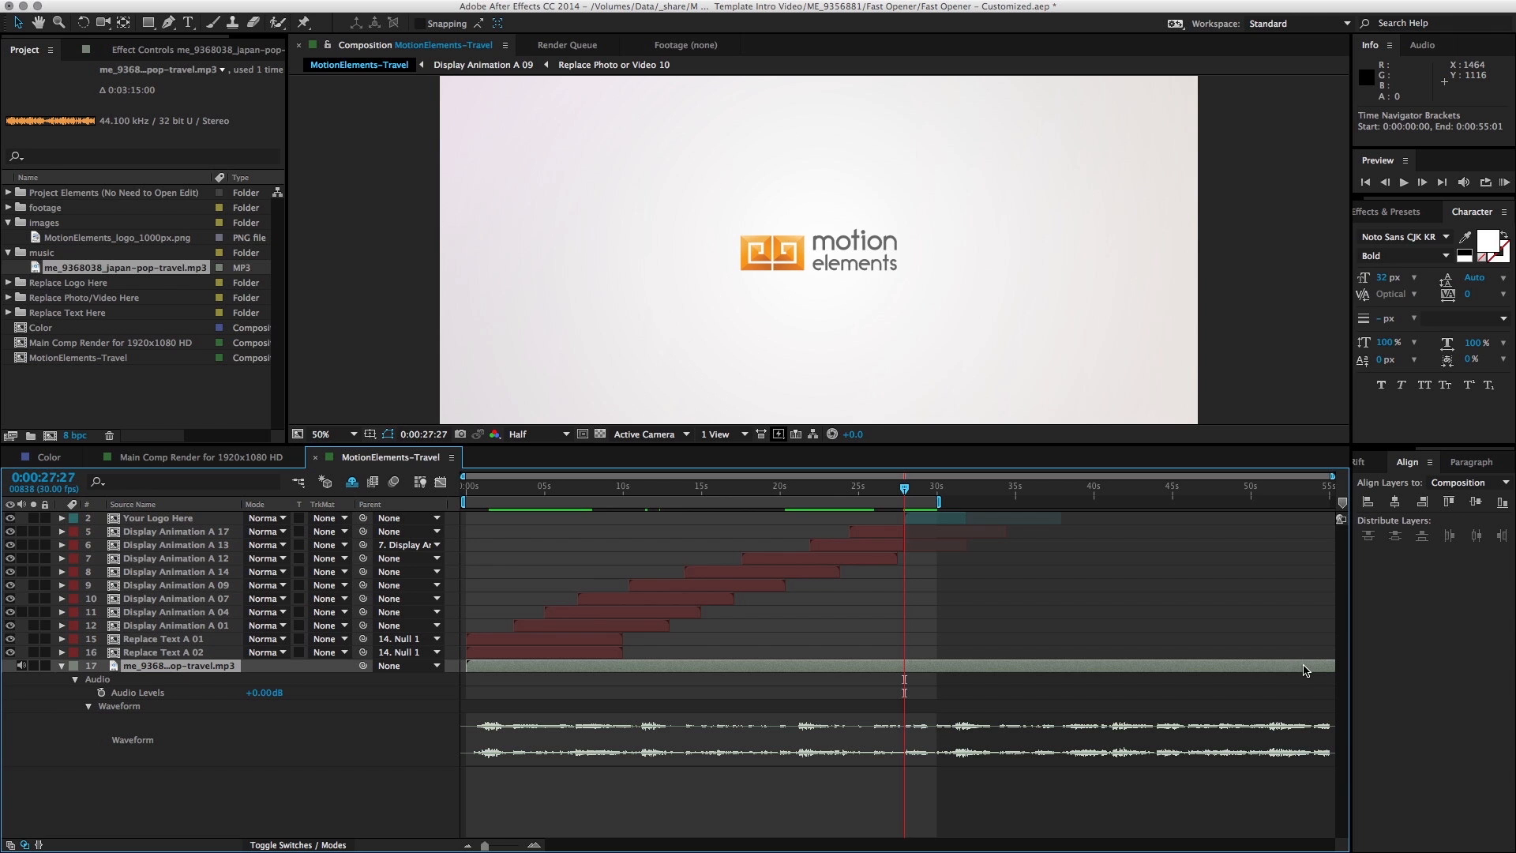
{"action": "left_click_drag", "start_coordinate": [1305, 669], "coordinate": [405, 670]}
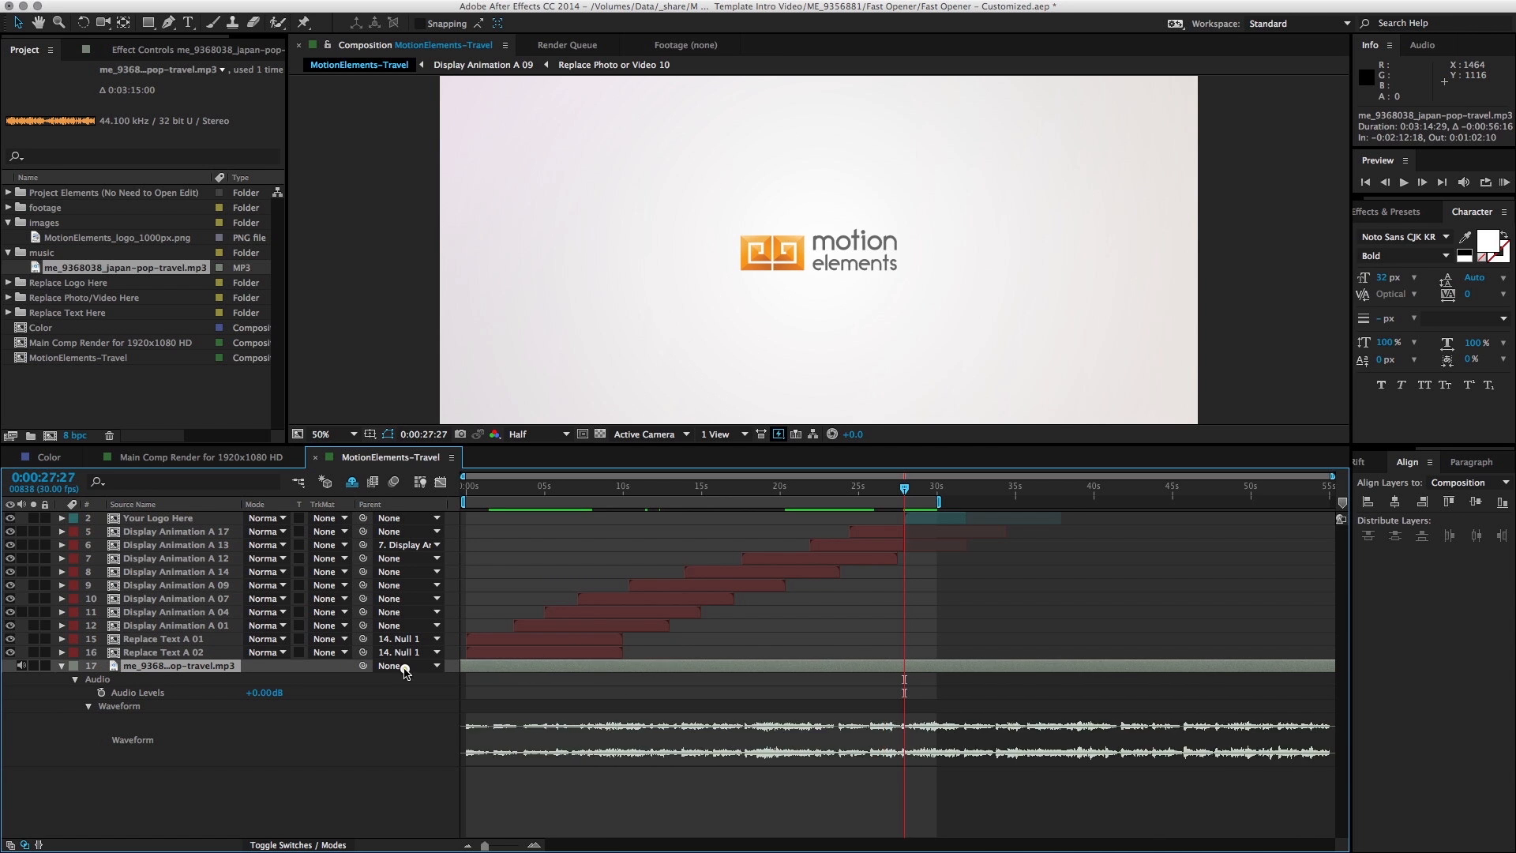
{"action": "left_click_drag", "start_coordinate": [1302, 669], "coordinate": [919, 664]}
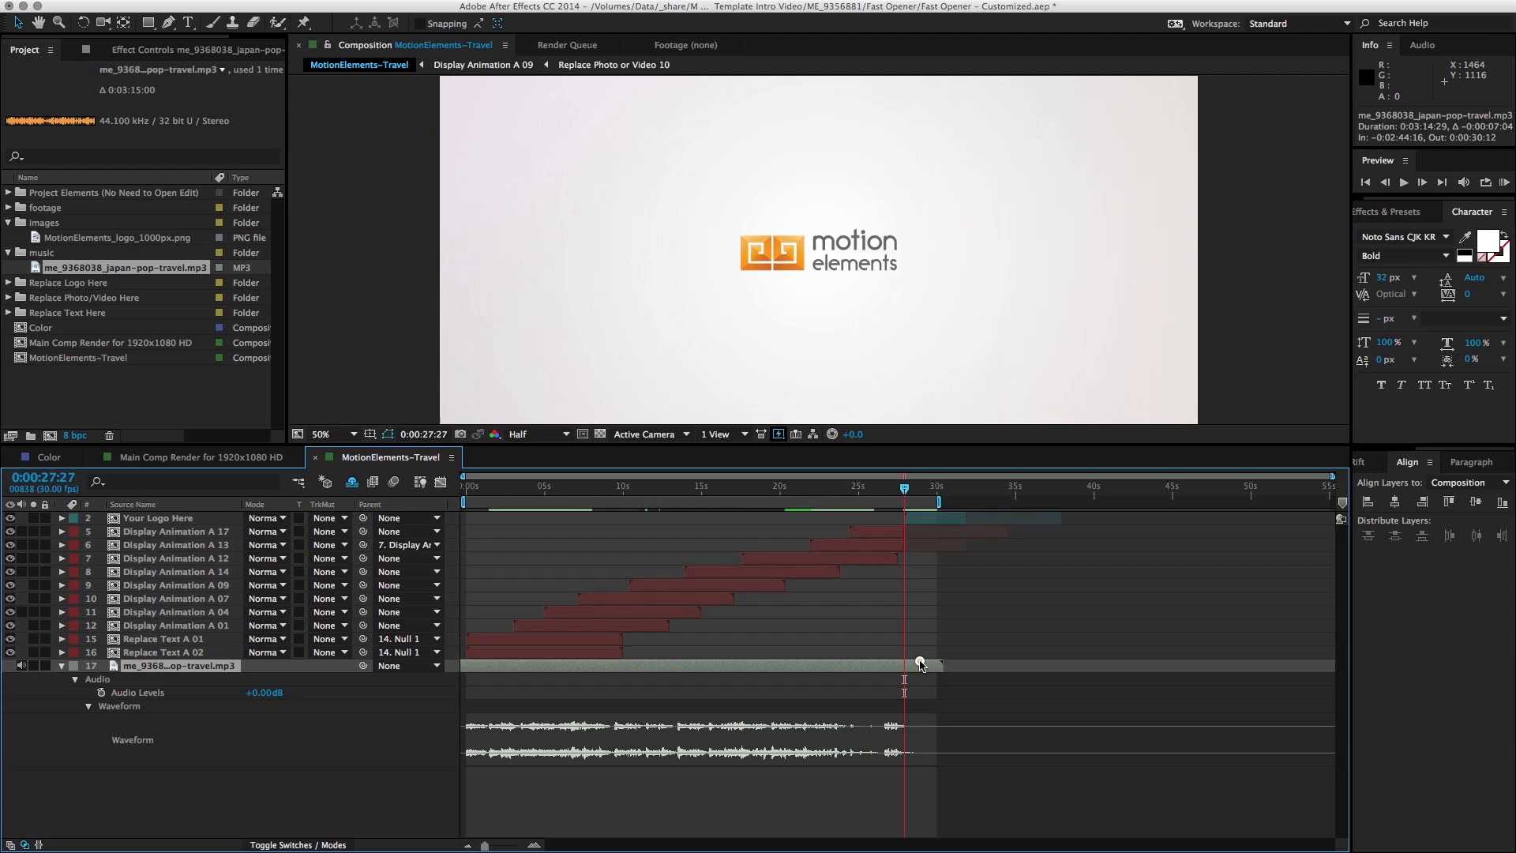
Step: Preview the end section of the music from 0:00:23:16 and again from 0:00:22:19
{"action": "left_click", "coordinate": [837, 490]}
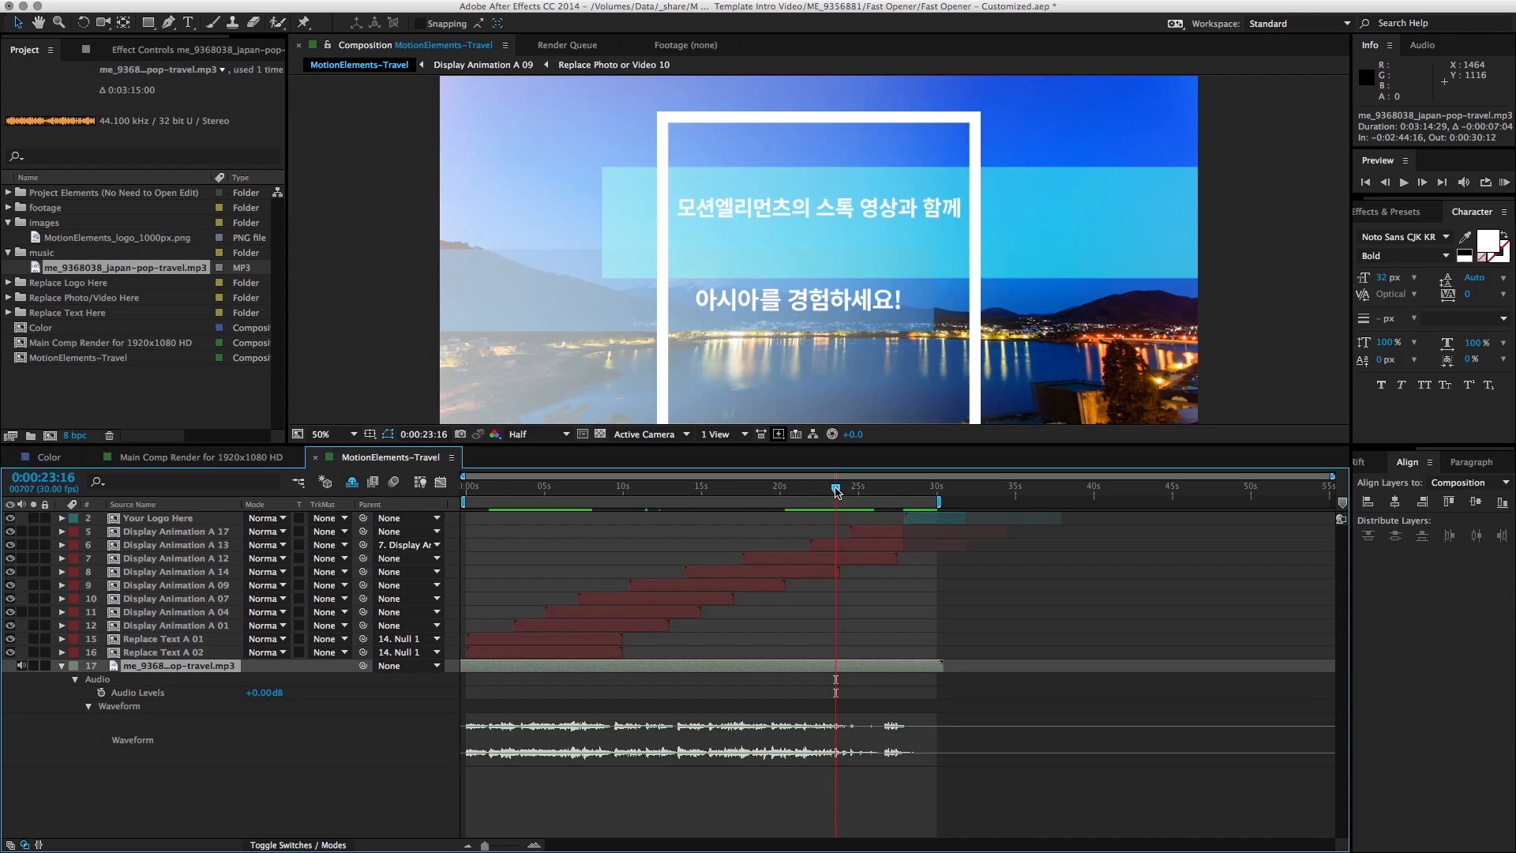
{"action": "key", "text": "period"}
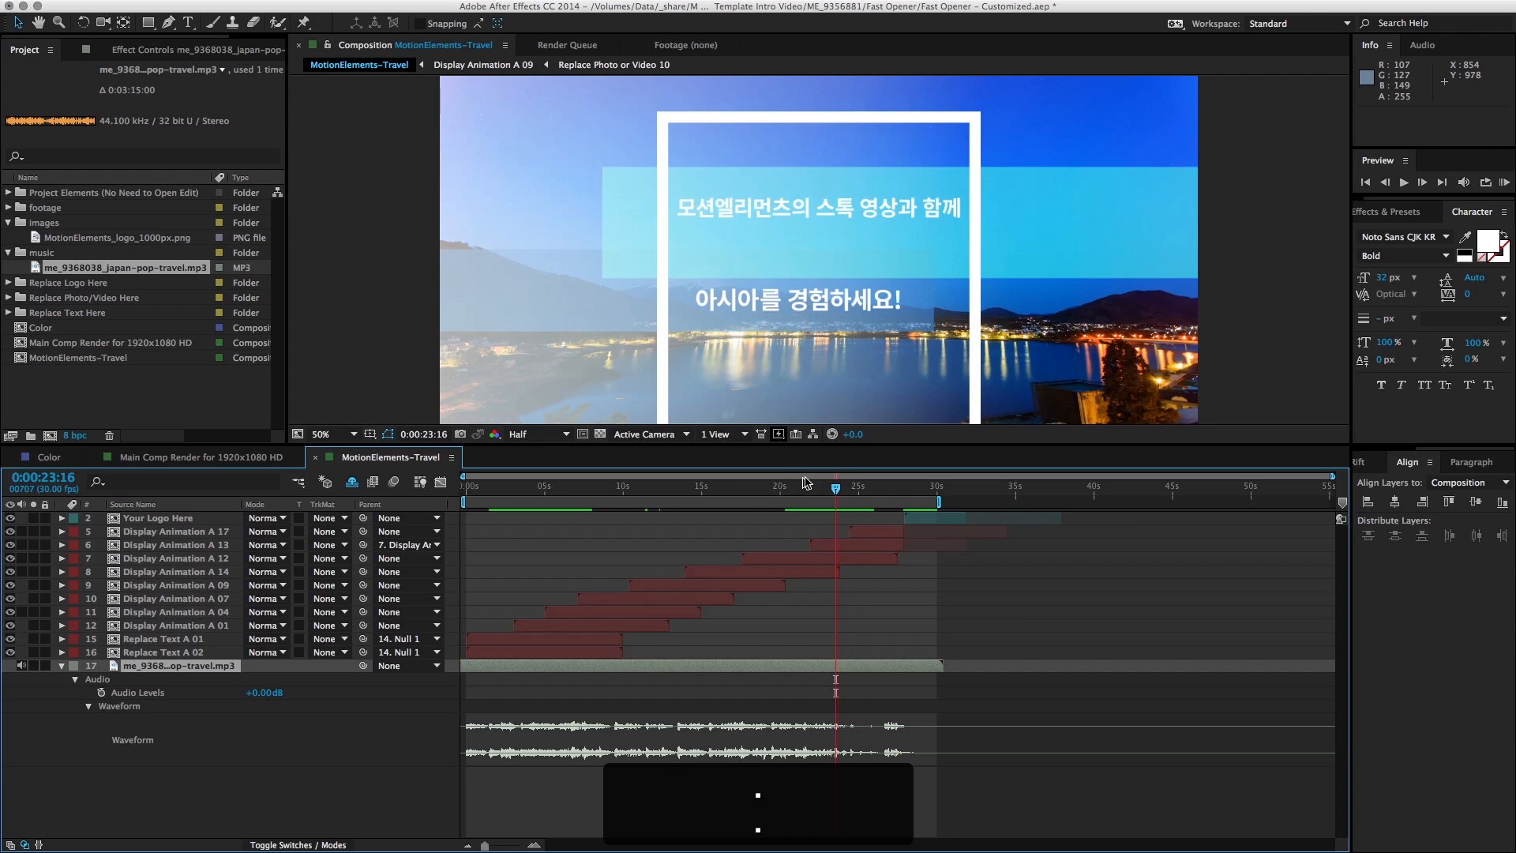
{"action": "left_click", "coordinate": [813, 490]}
{"action": "left_click_drag", "start_coordinate": [813, 491], "coordinate": [821, 491]}
{"action": "key", "text": "period"}
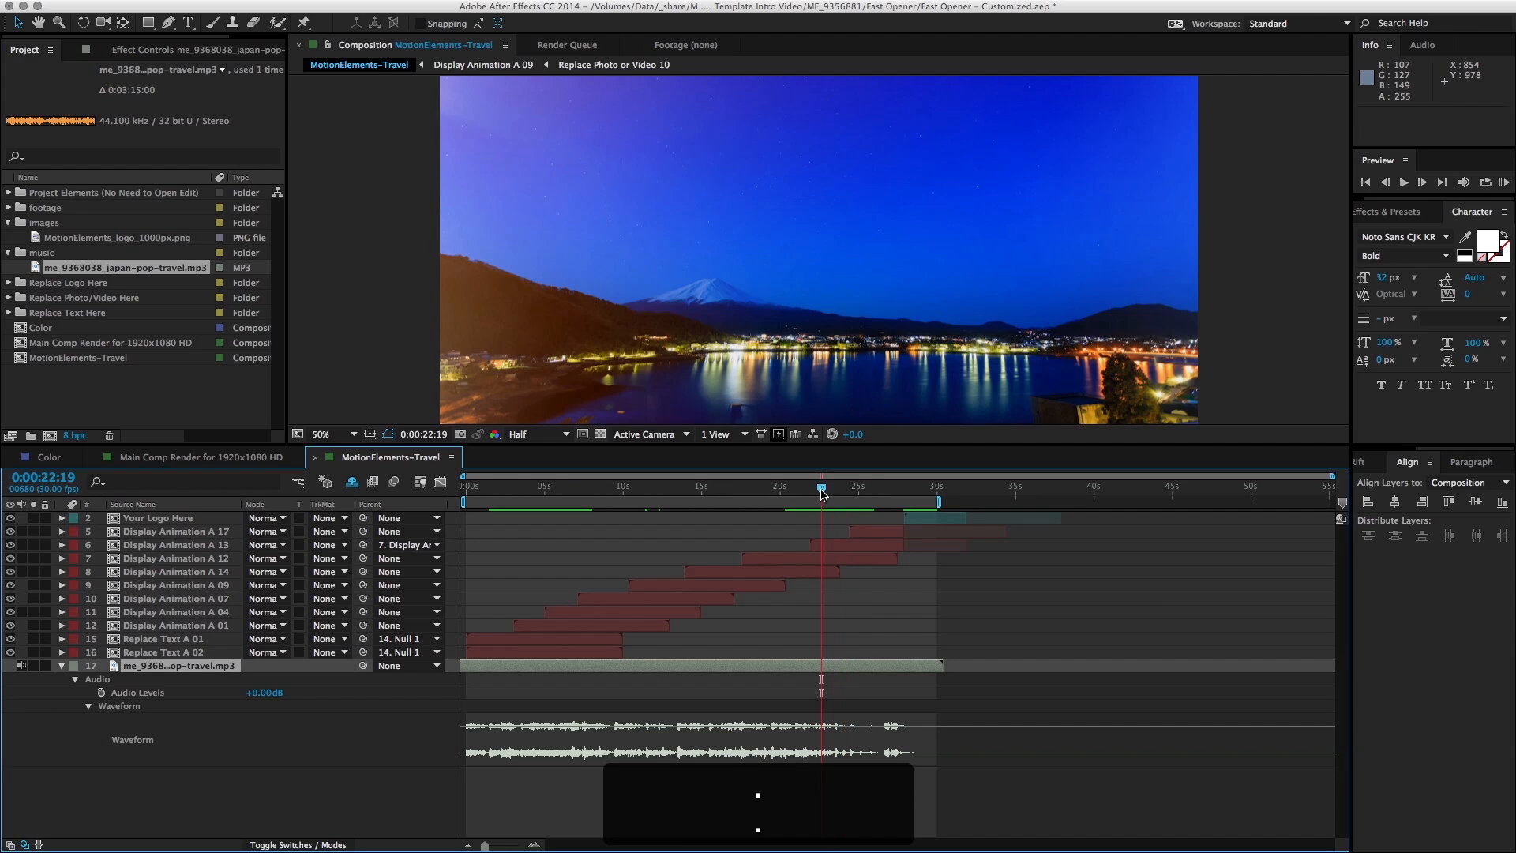
{"action": "left_click_drag", "start_coordinate": [821, 490], "coordinate": [834, 486]}
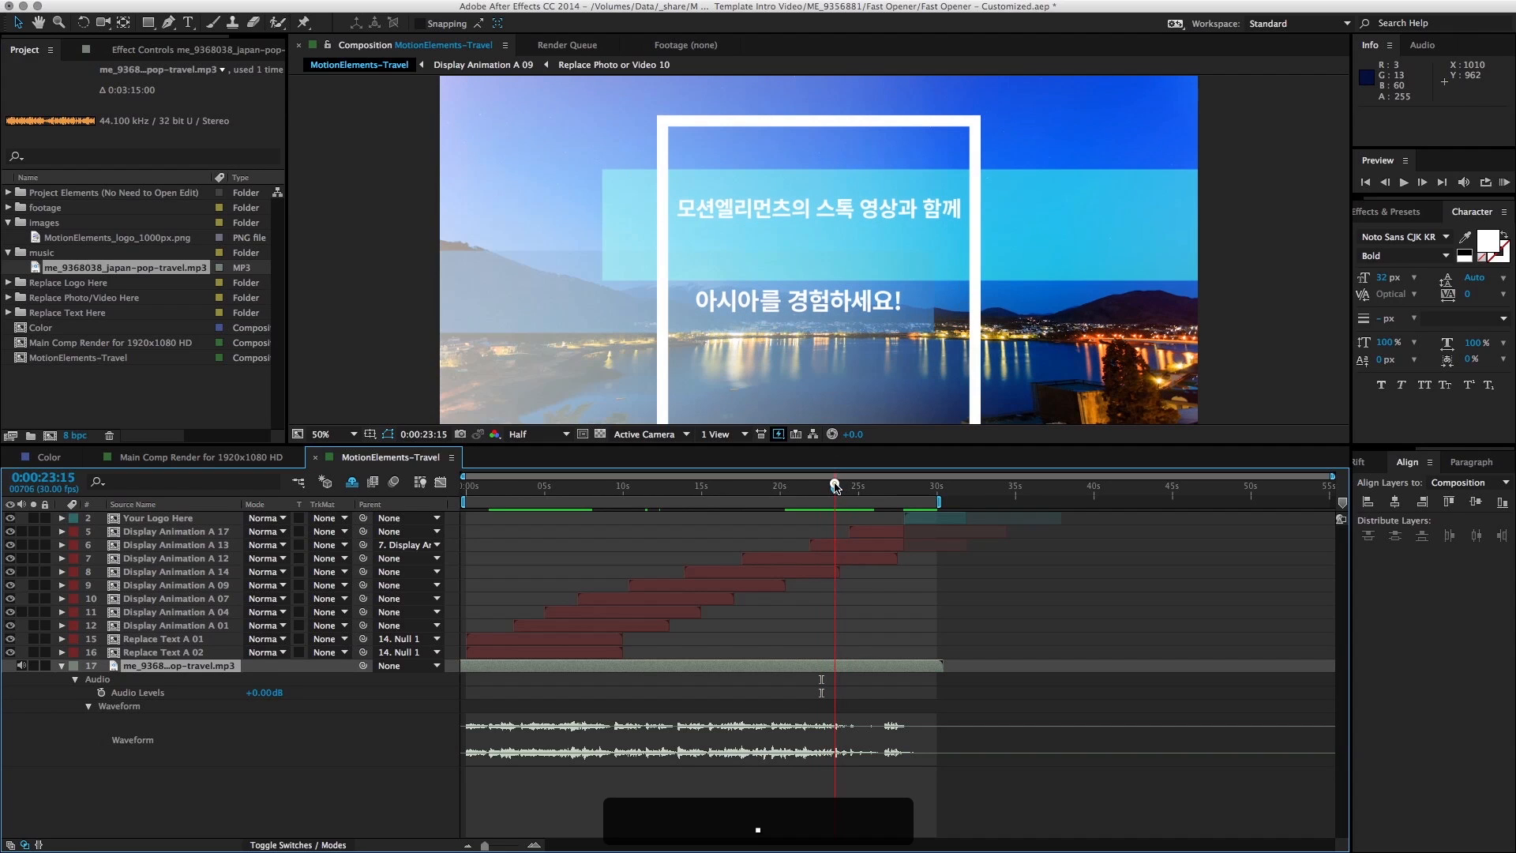
Step: Slide the music layer about 4 seconds later, using the logo's start at 0:00:27:27 as the reference for its ending
{"action": "scroll", "coordinate": [843, 736], "scroll_direction": "up", "scroll_amount": 3, "text": "alt"}
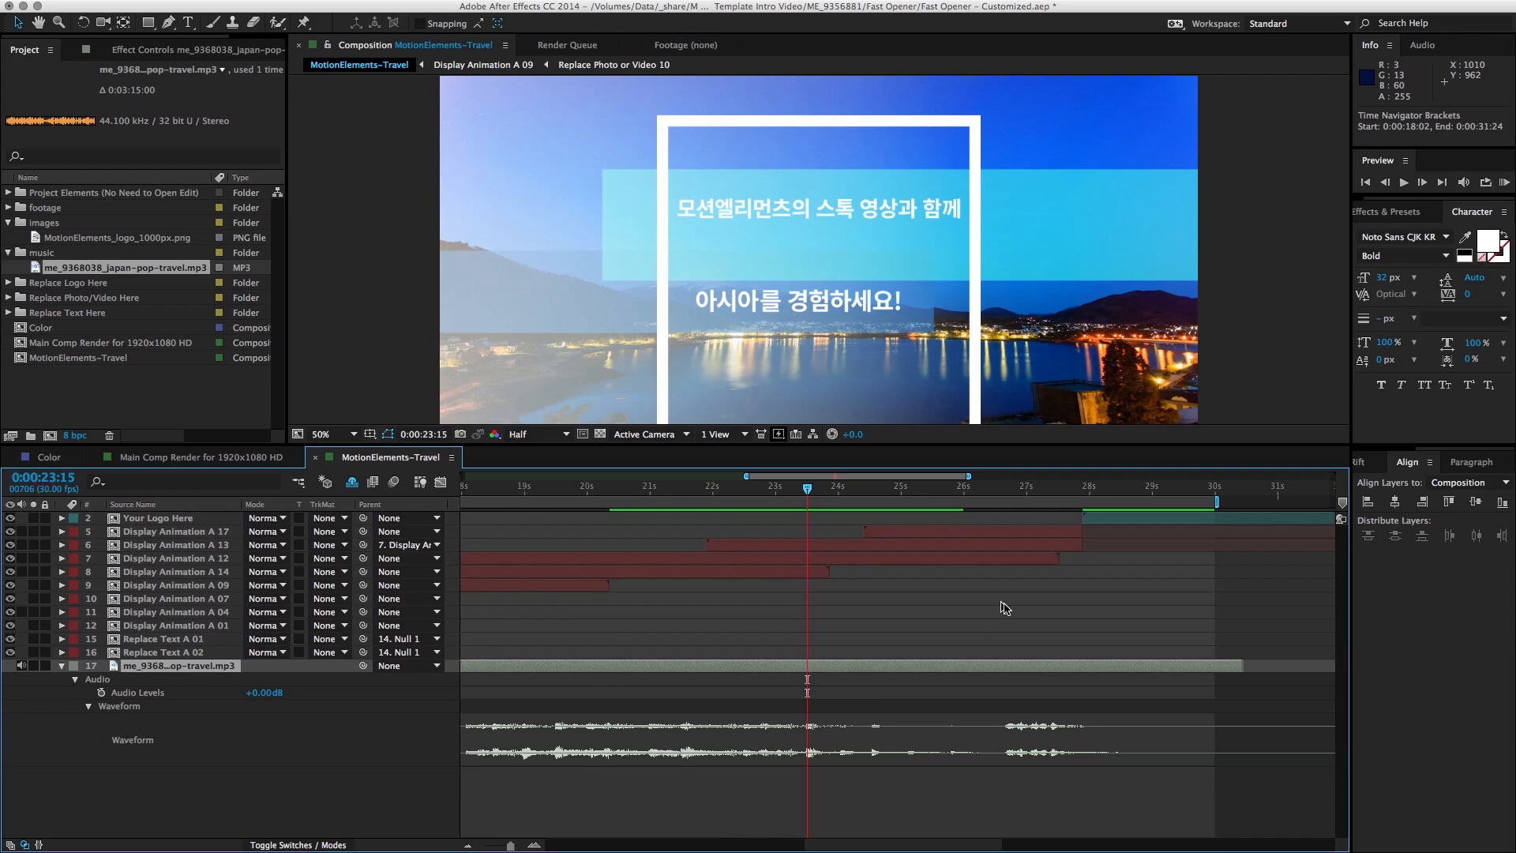
{"action": "left_click", "coordinate": [1083, 491]}
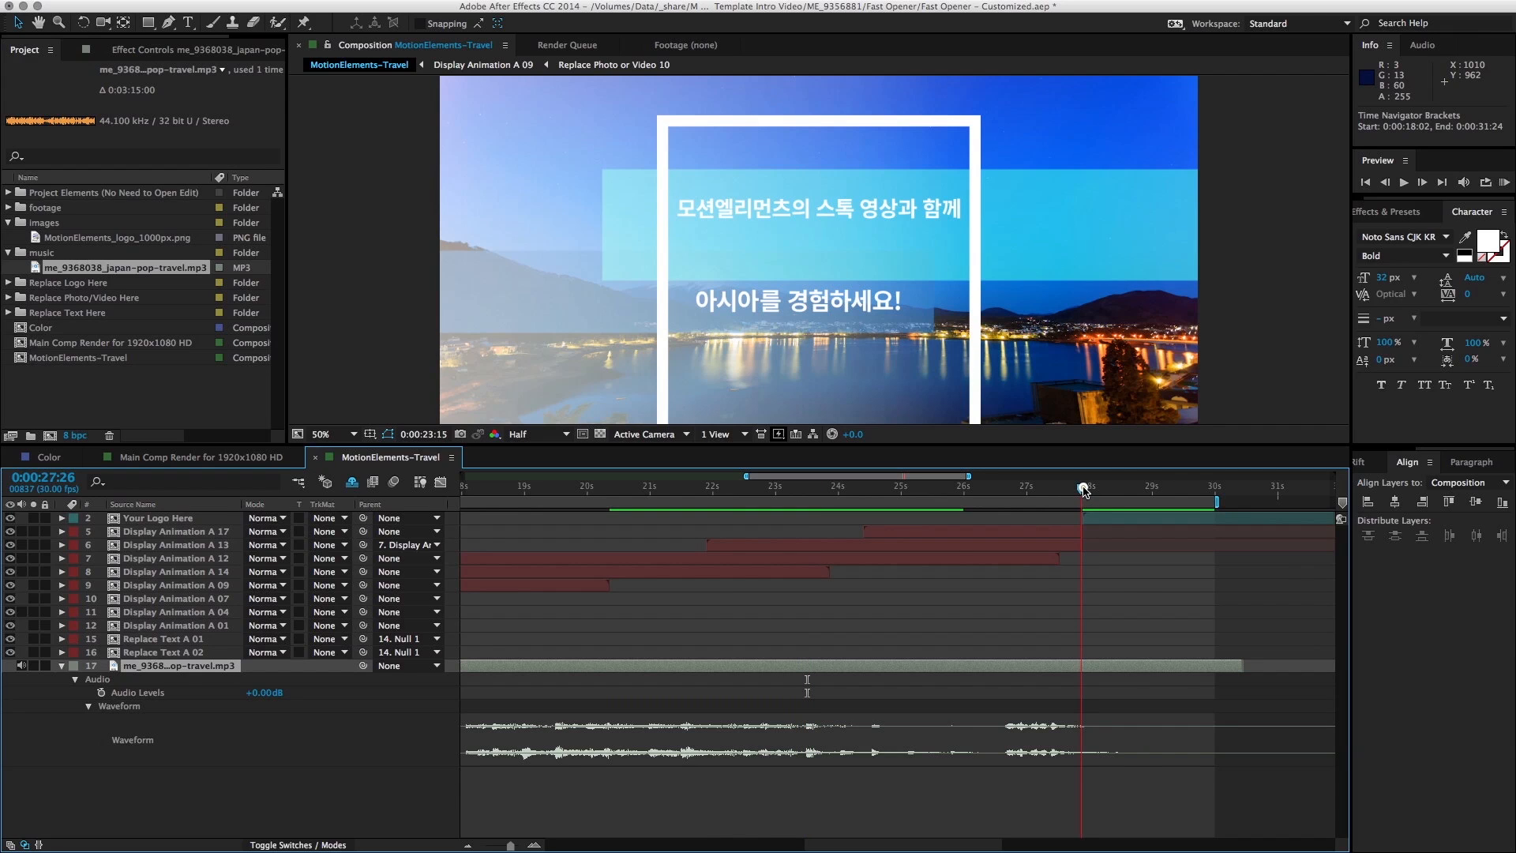
{"action": "left_click_drag", "start_coordinate": [1082, 491], "coordinate": [1082, 490]}
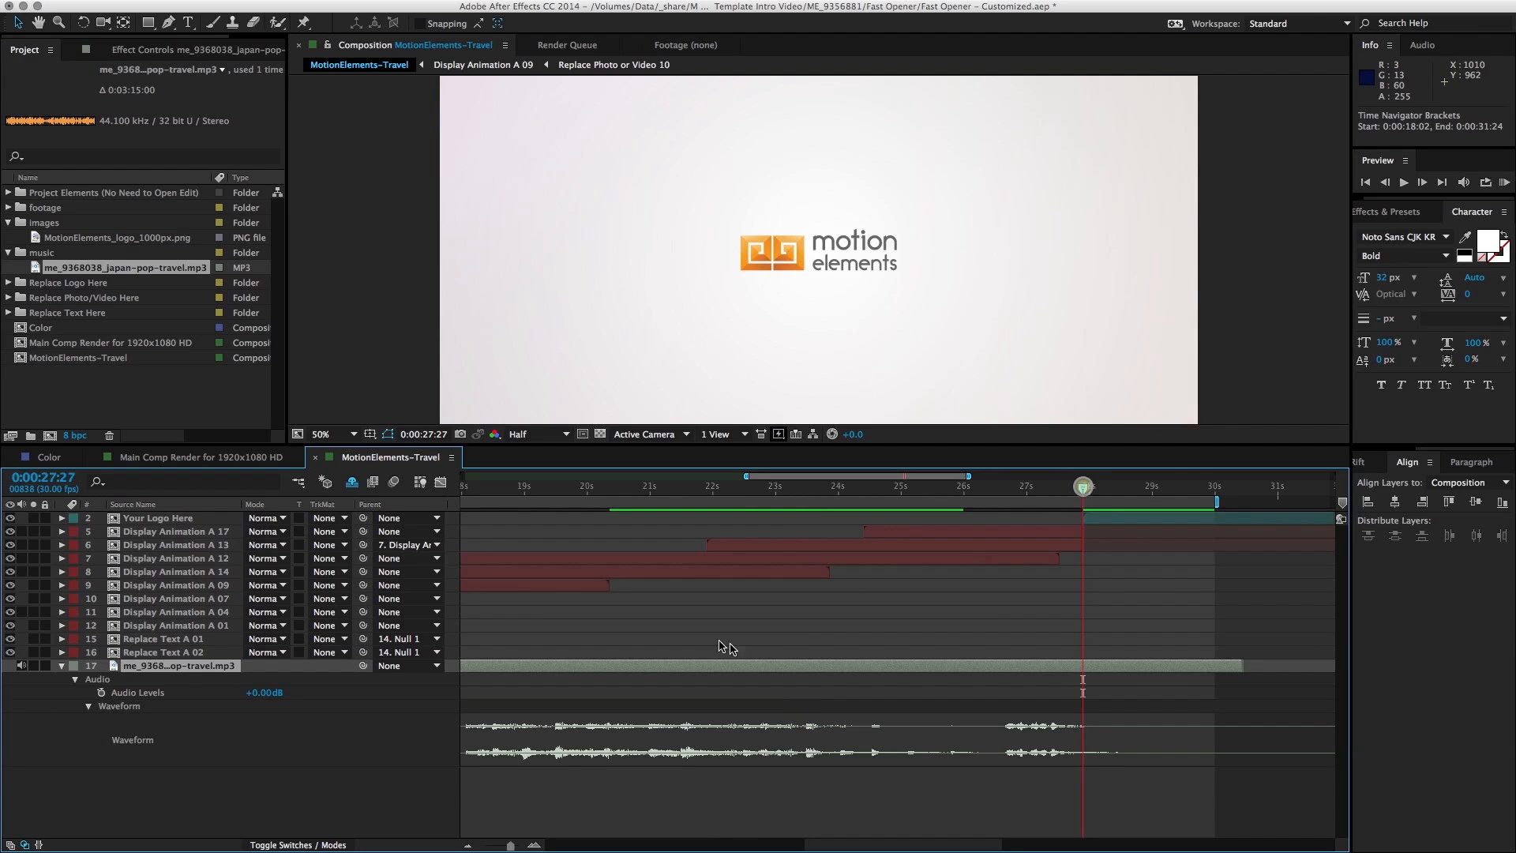
{"action": "left_click_drag", "start_coordinate": [774, 668], "coordinate": [1040, 672]}
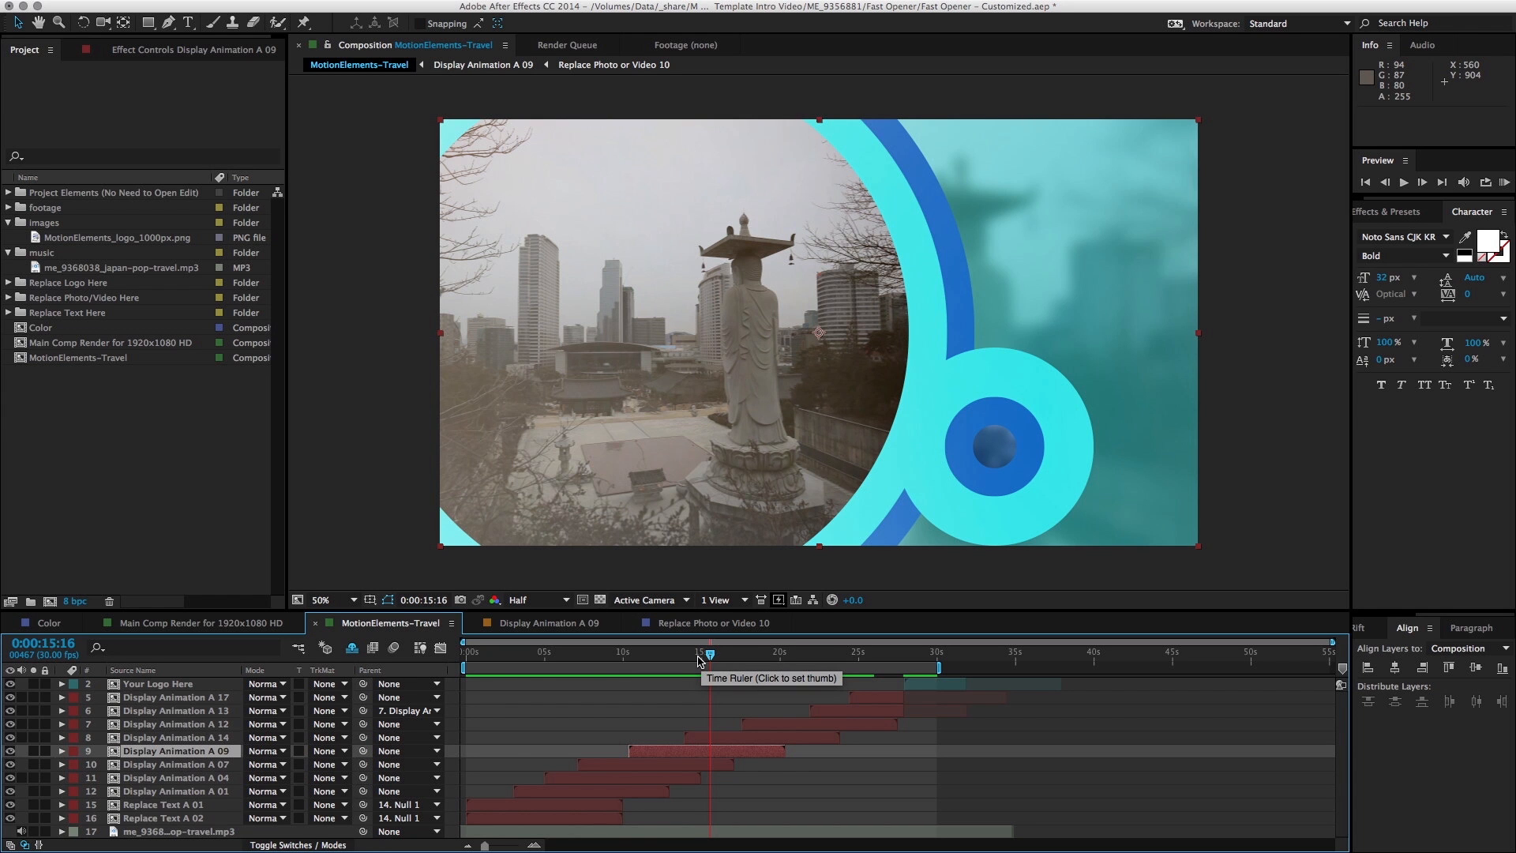
Step: Open the Color composition and show the effect controls of its Color layer
{"action": "mouse_move", "coordinate": [707, 659]}
{"action": "left_mouse_down"}
{"action": "mouse_move", "coordinate": [666, 654]}
{"action": "mouse_move", "coordinate": [698, 653]}
{"action": "left_mouse_up"}
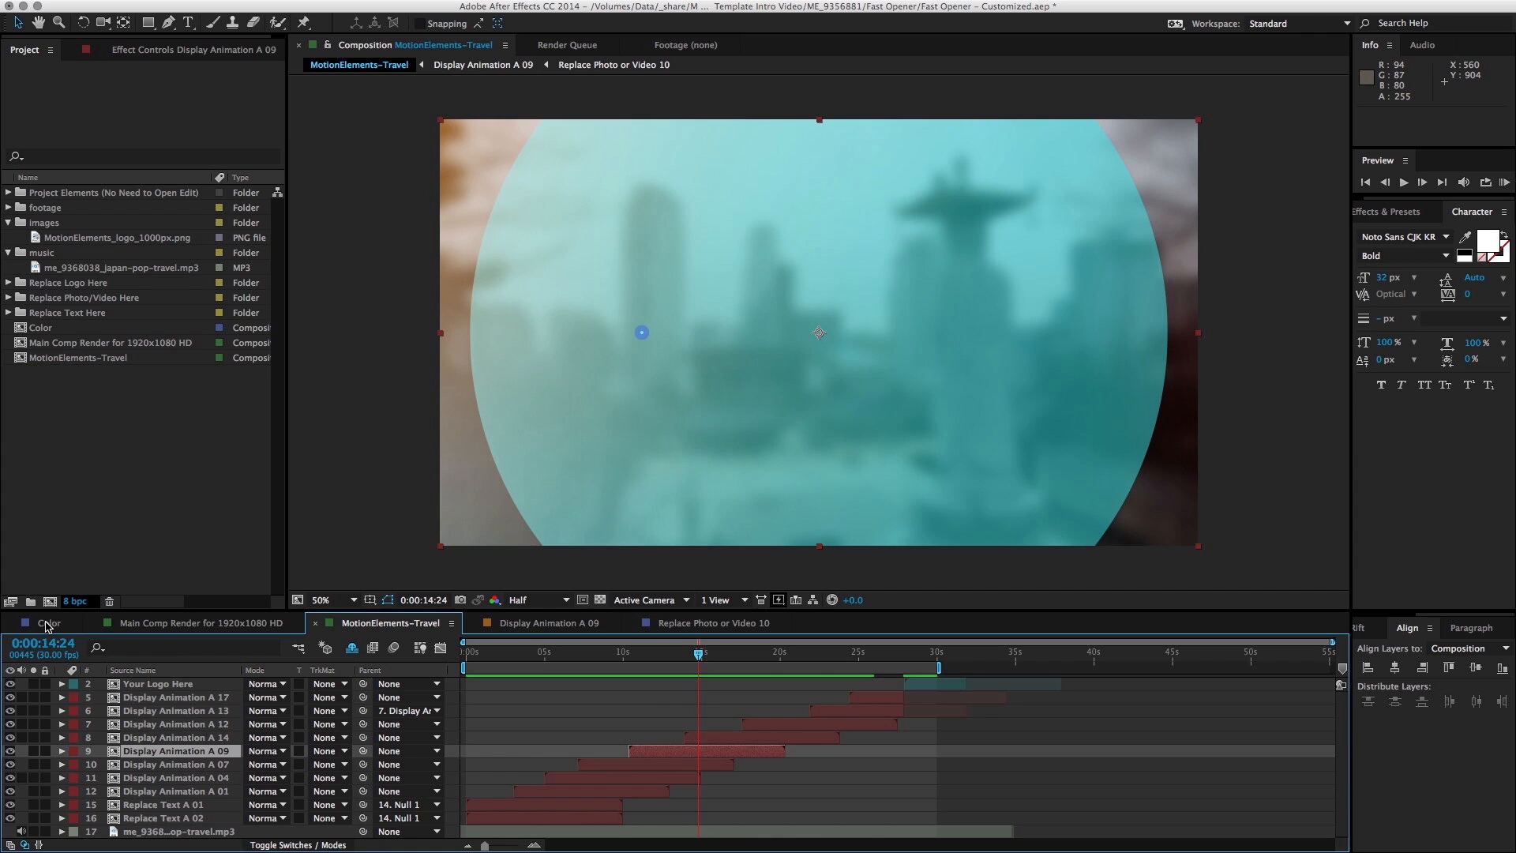
{"action": "left_click", "coordinate": [49, 623]}
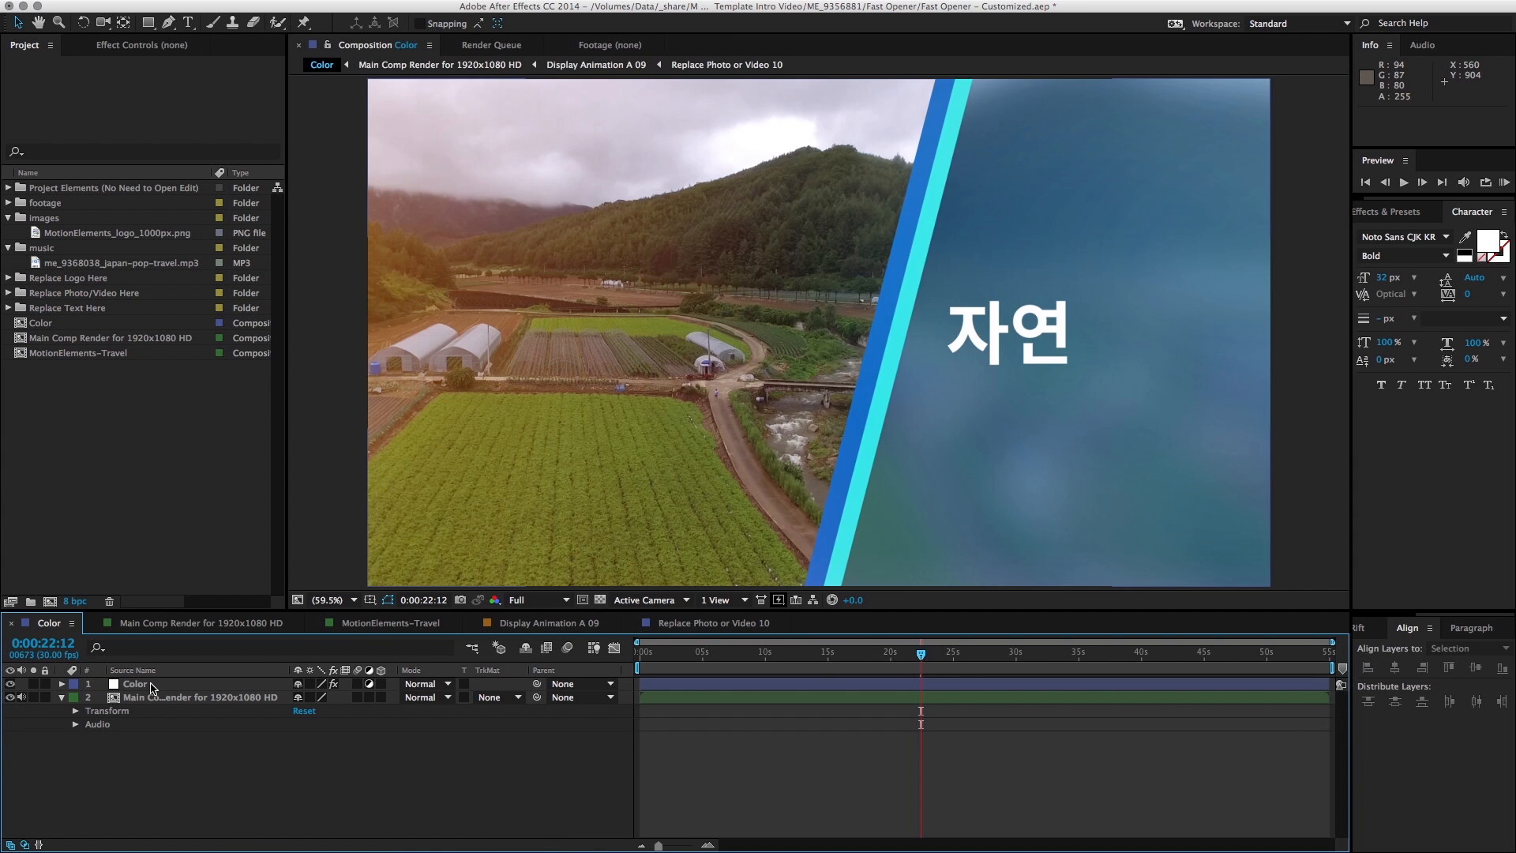
{"action": "left_click", "coordinate": [151, 685]}
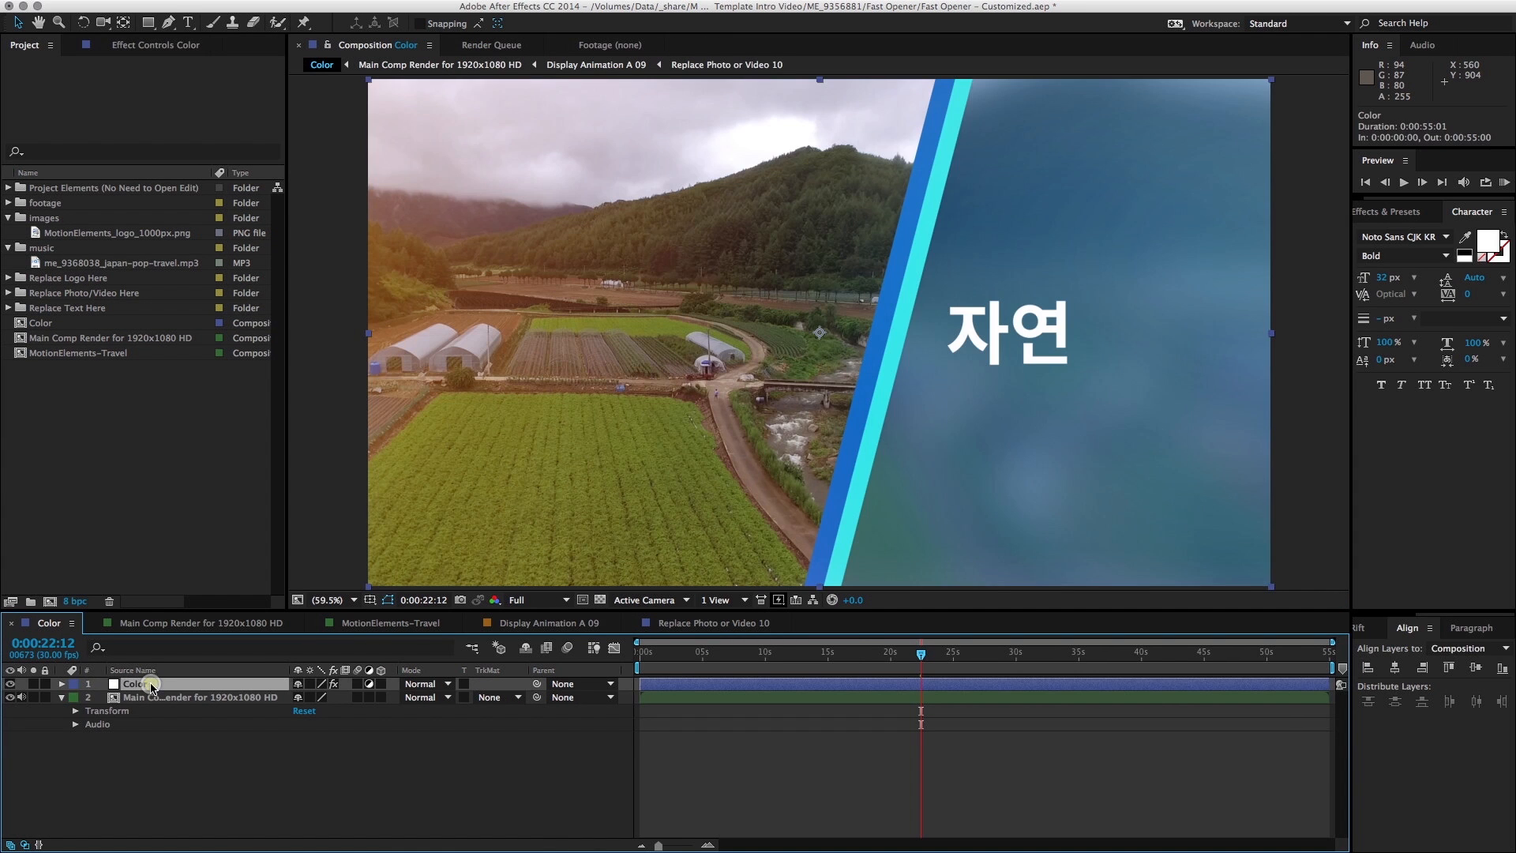
{"action": "left_click", "coordinate": [159, 49]}
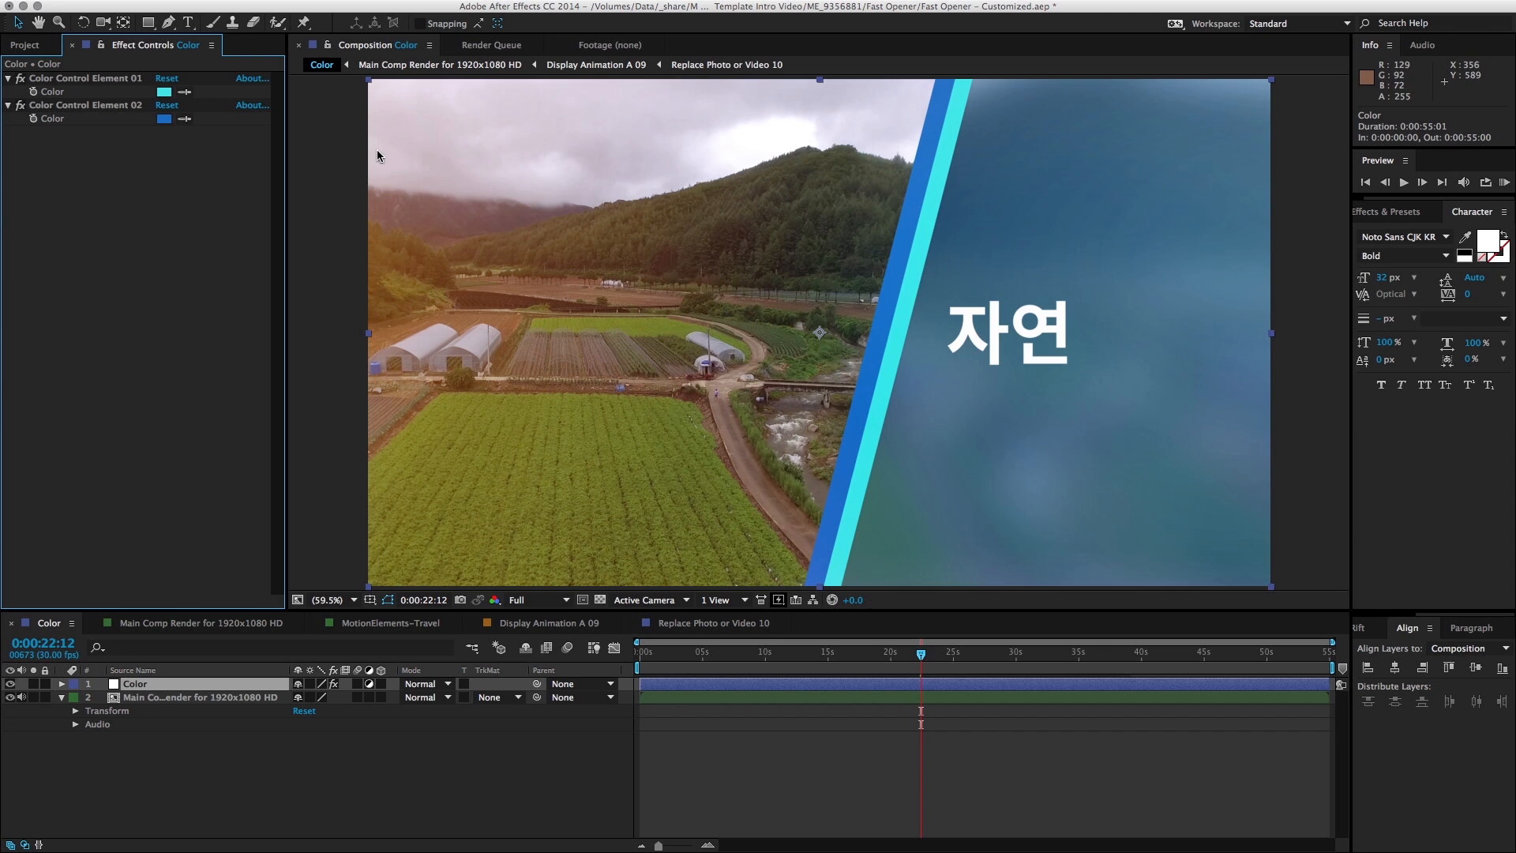
Step: Set the color of Color Control Element 02 to dark green 118D1D
{"action": "left_click", "coordinate": [164, 120]}
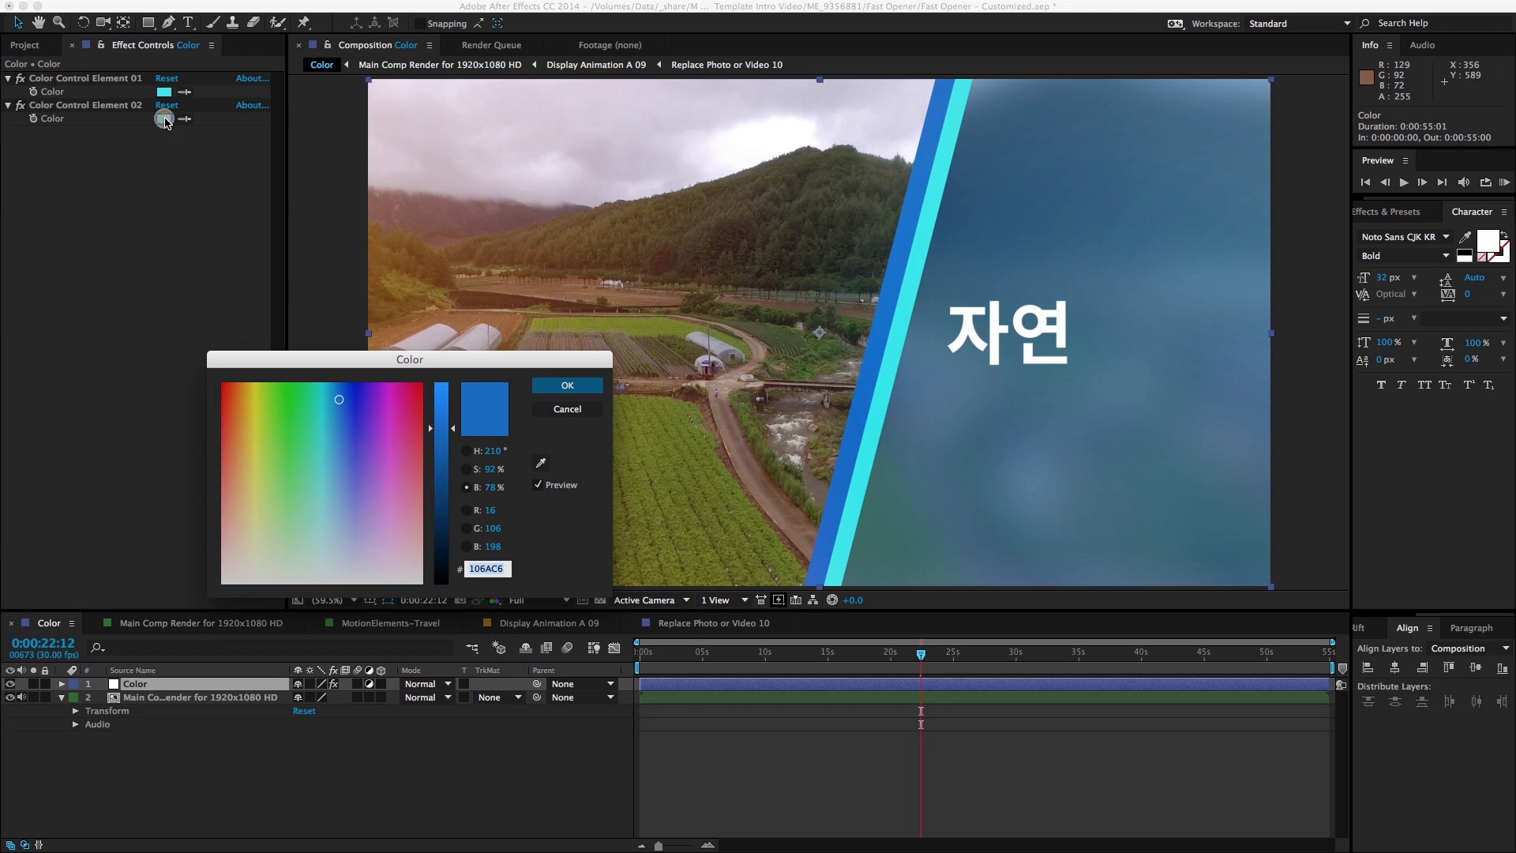
{"action": "left_click_drag", "start_coordinate": [316, 415], "coordinate": [292, 407]}
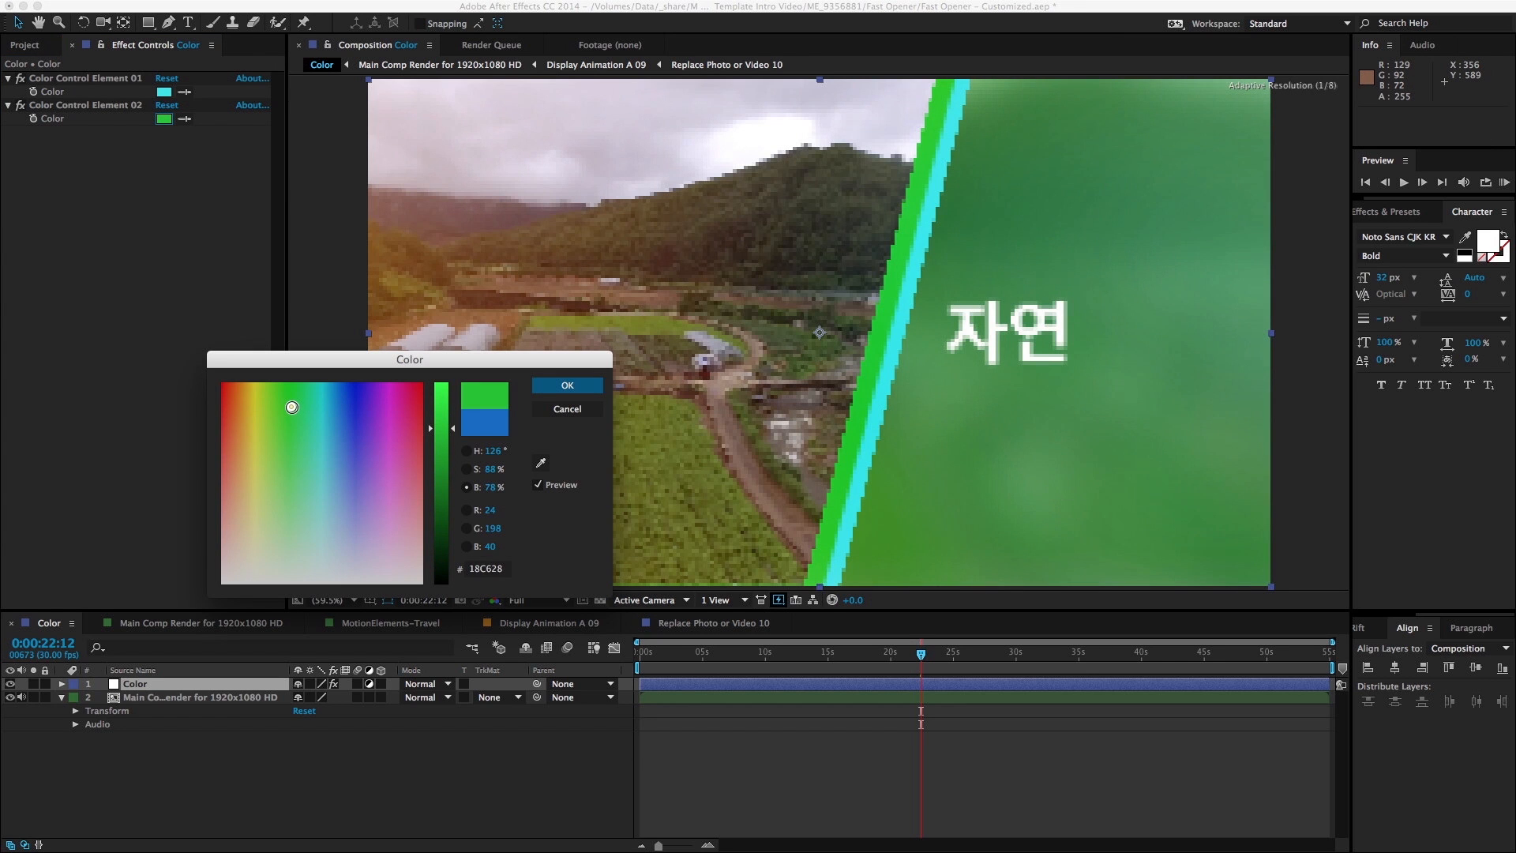
{"action": "left_click_drag", "start_coordinate": [435, 429], "coordinate": [435, 473]}
{"action": "left_click", "coordinate": [567, 385]}
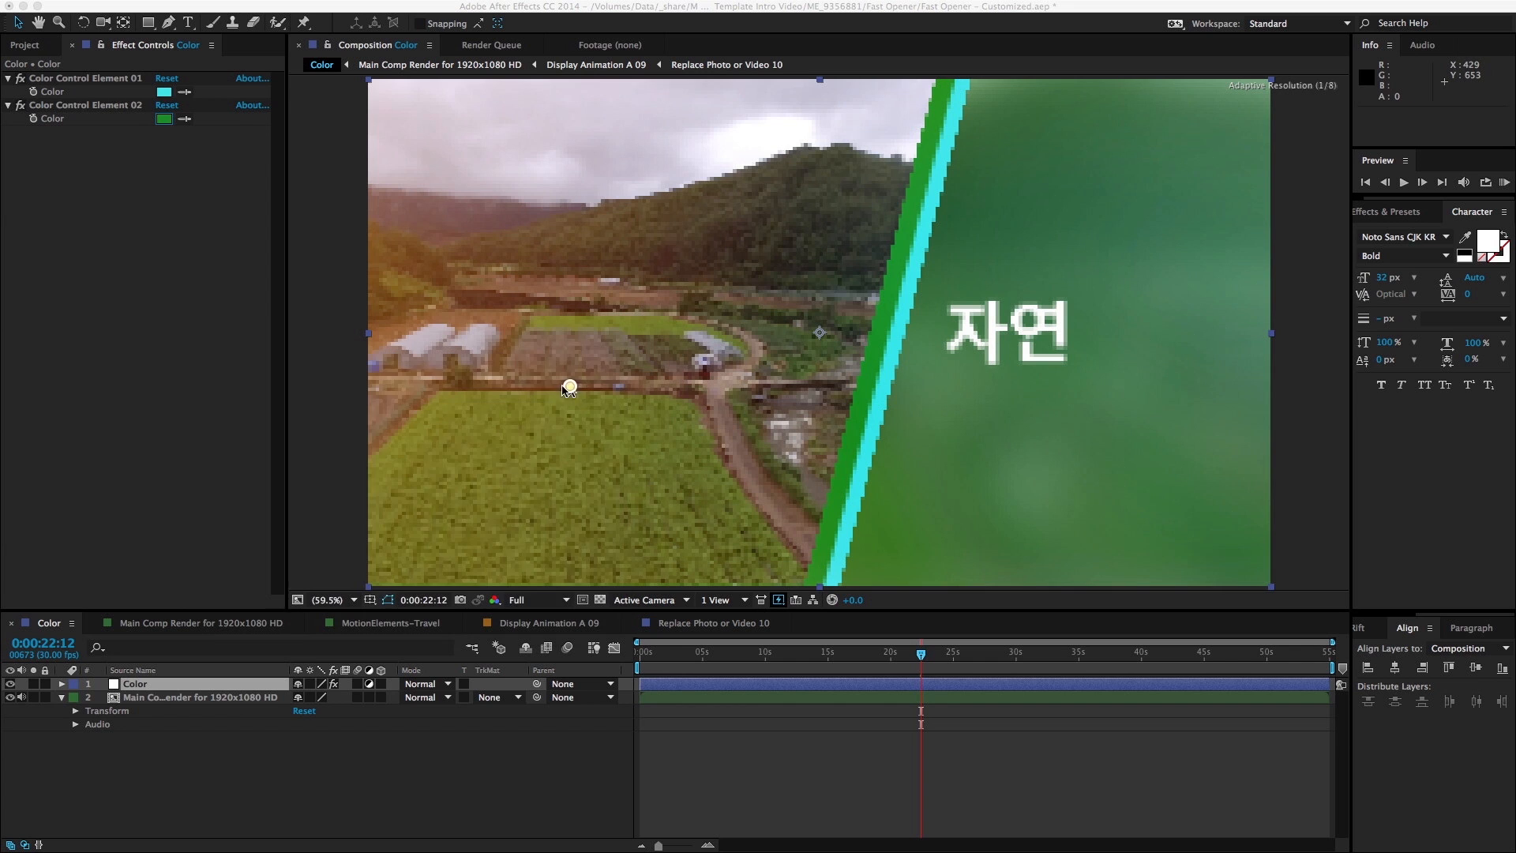
Step: Set Color Control Element 01 to mint green 26E886 and check the new colors in MotionElements-Travel at 0:00:21:01
{"action": "left_click", "coordinate": [165, 92]}
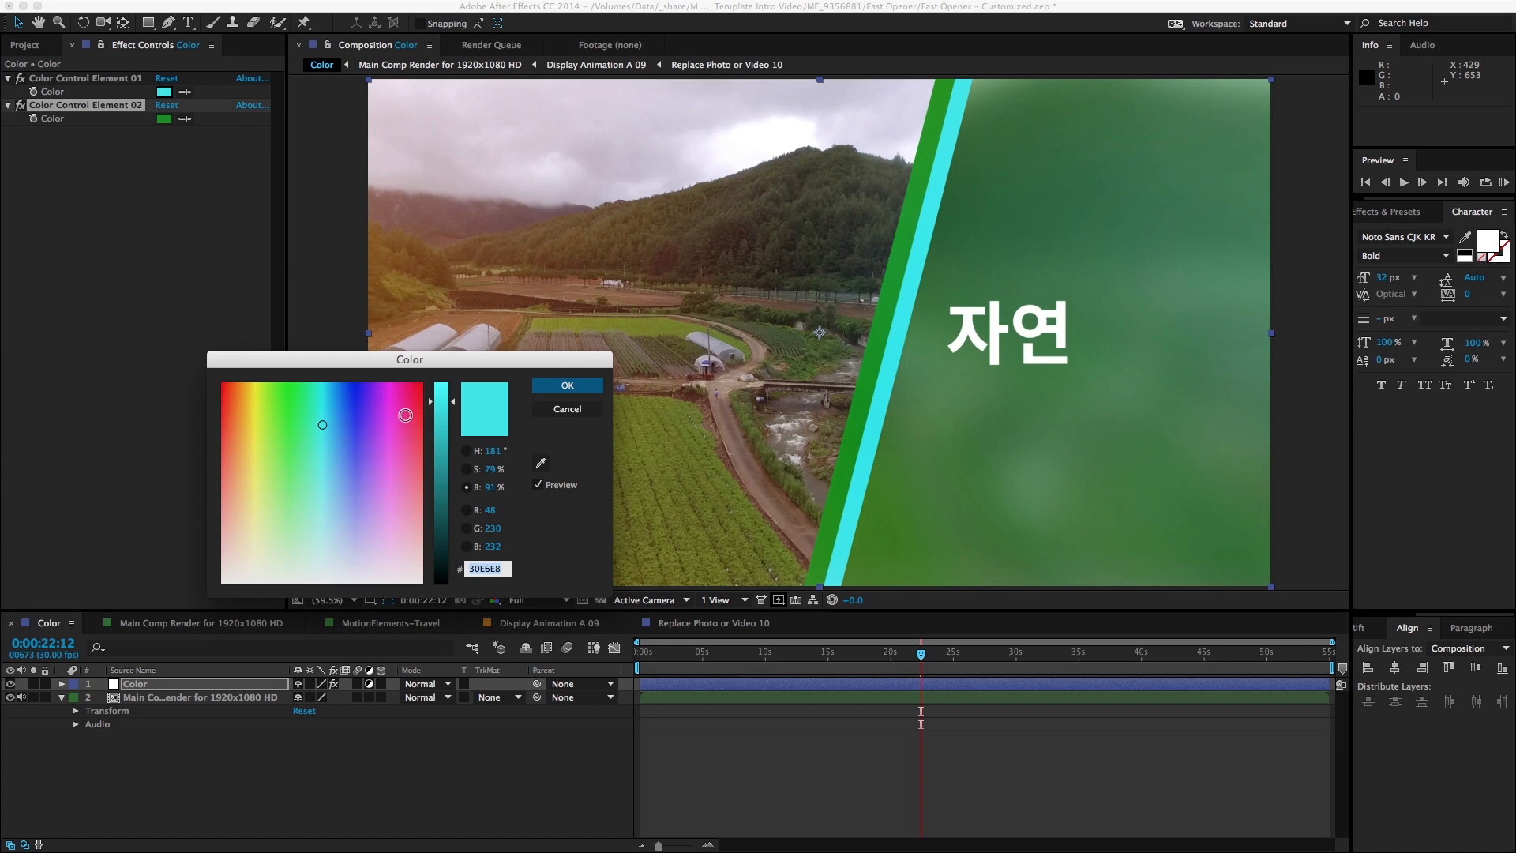
{"action": "mouse_move", "coordinate": [334, 414]}
{"action": "left_mouse_down"}
{"action": "mouse_move", "coordinate": [294, 398]}
{"action": "mouse_move", "coordinate": [301, 413]}
{"action": "left_mouse_up"}
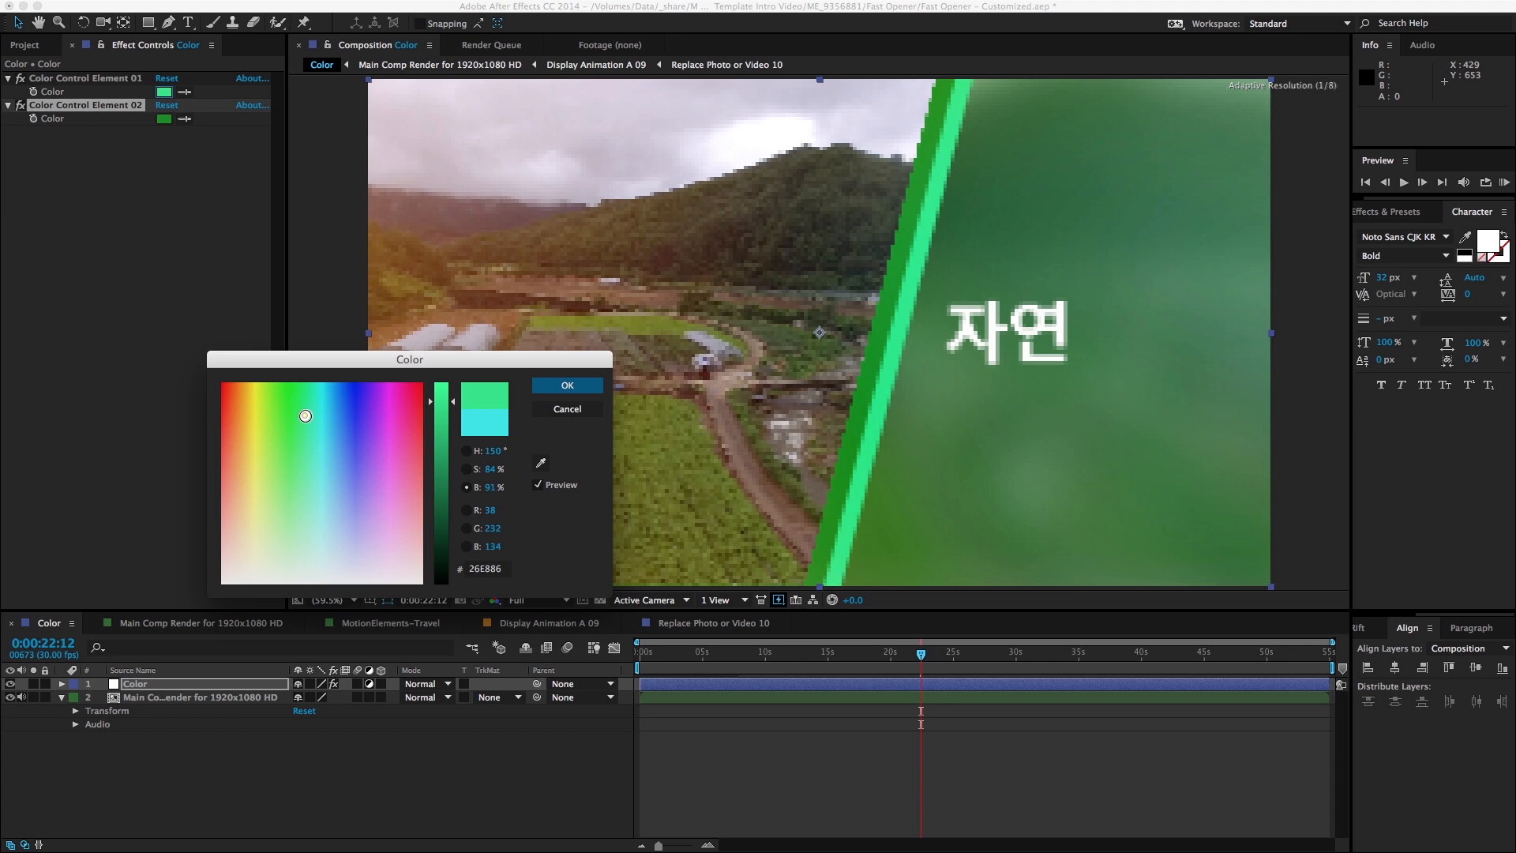
{"action": "left_click", "coordinate": [567, 384]}
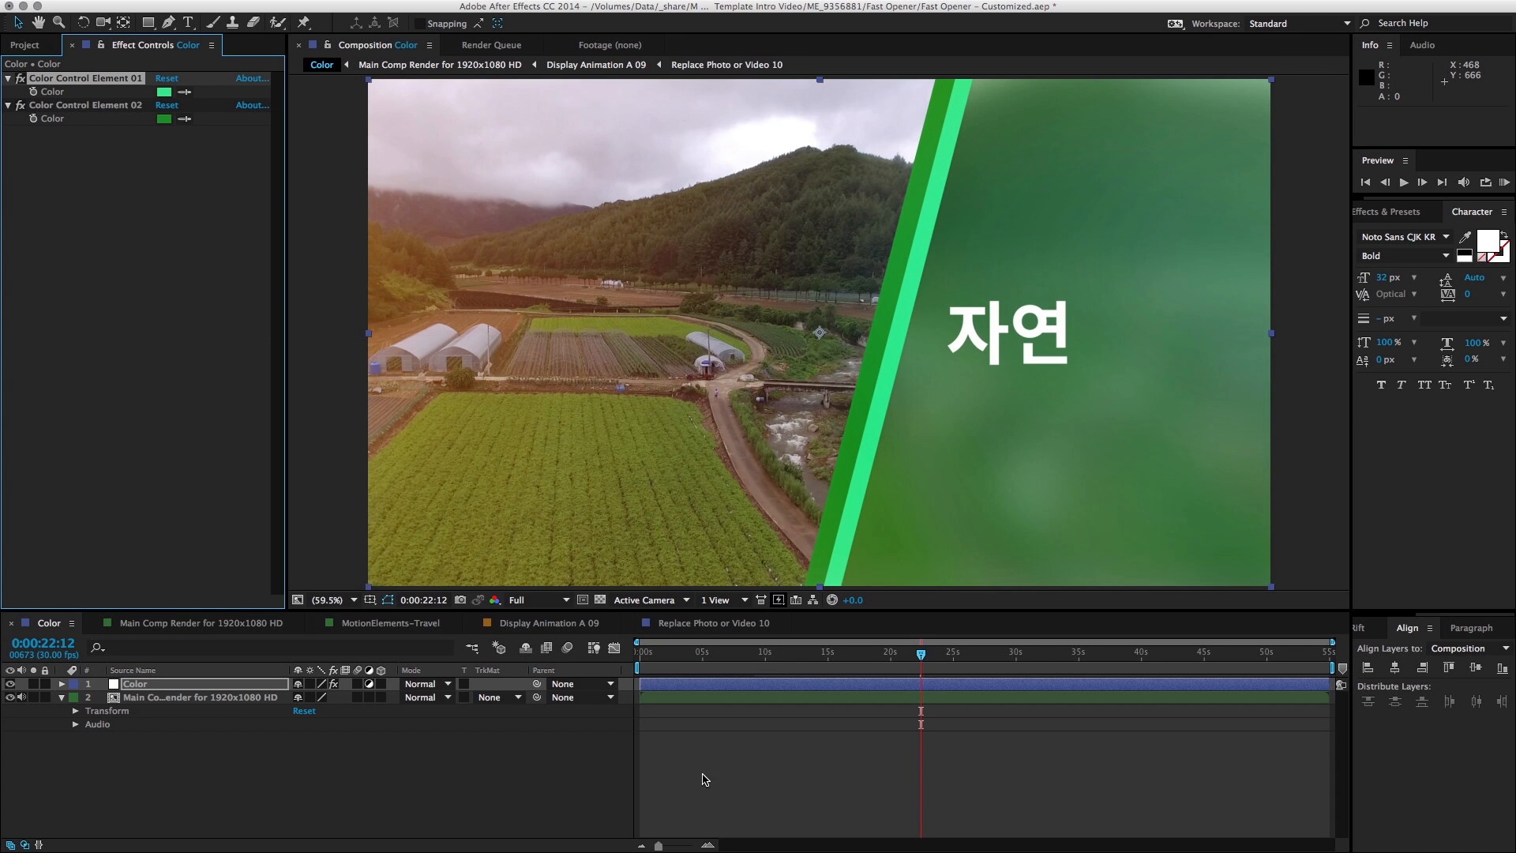
{"action": "left_click", "coordinate": [408, 624]}
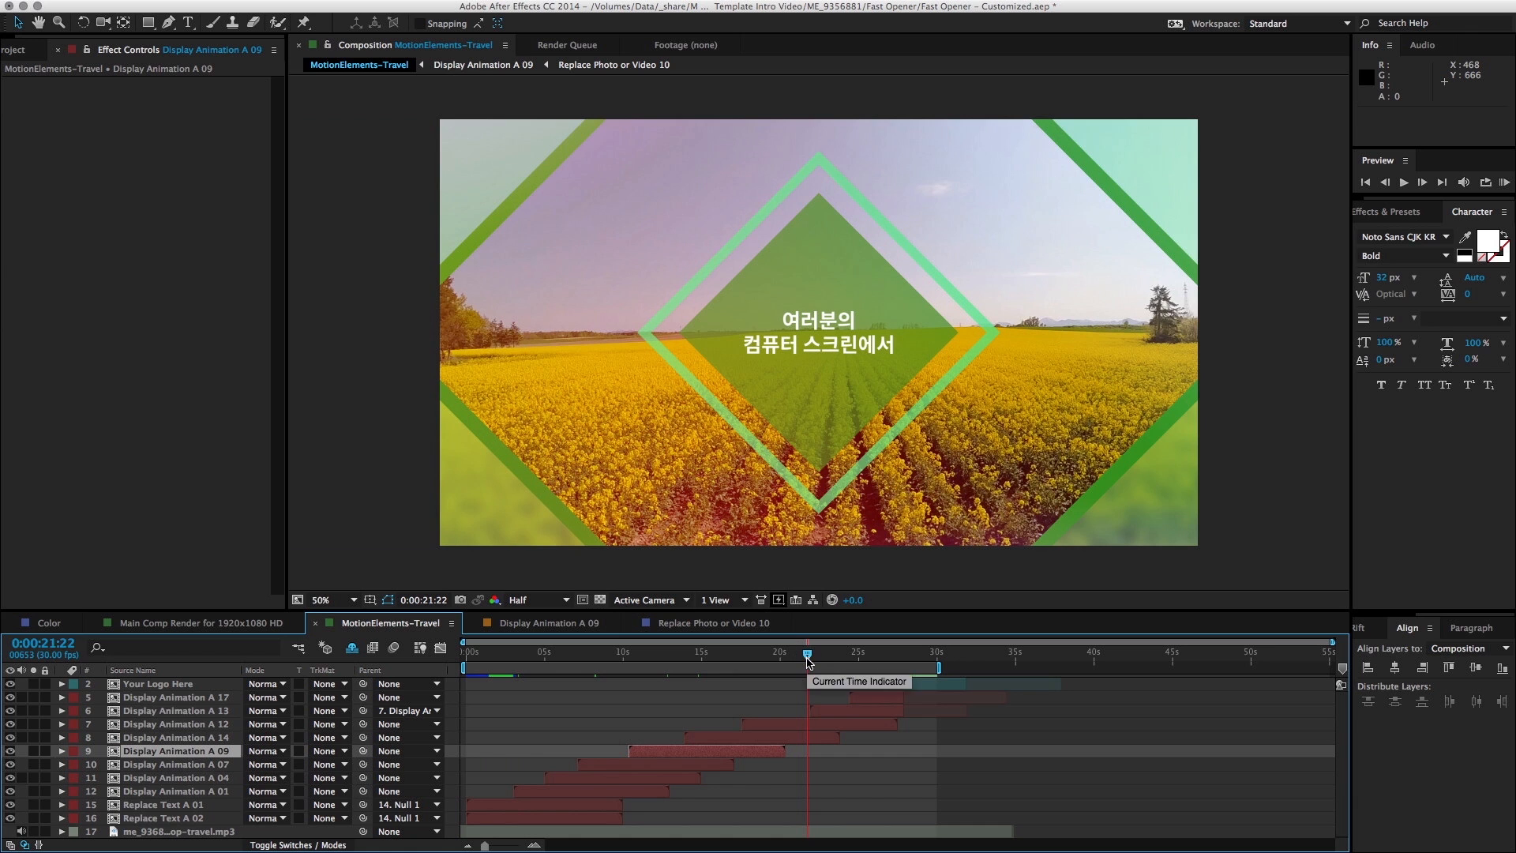
{"action": "left_click_drag", "start_coordinate": [807, 656], "coordinate": [796, 655]}
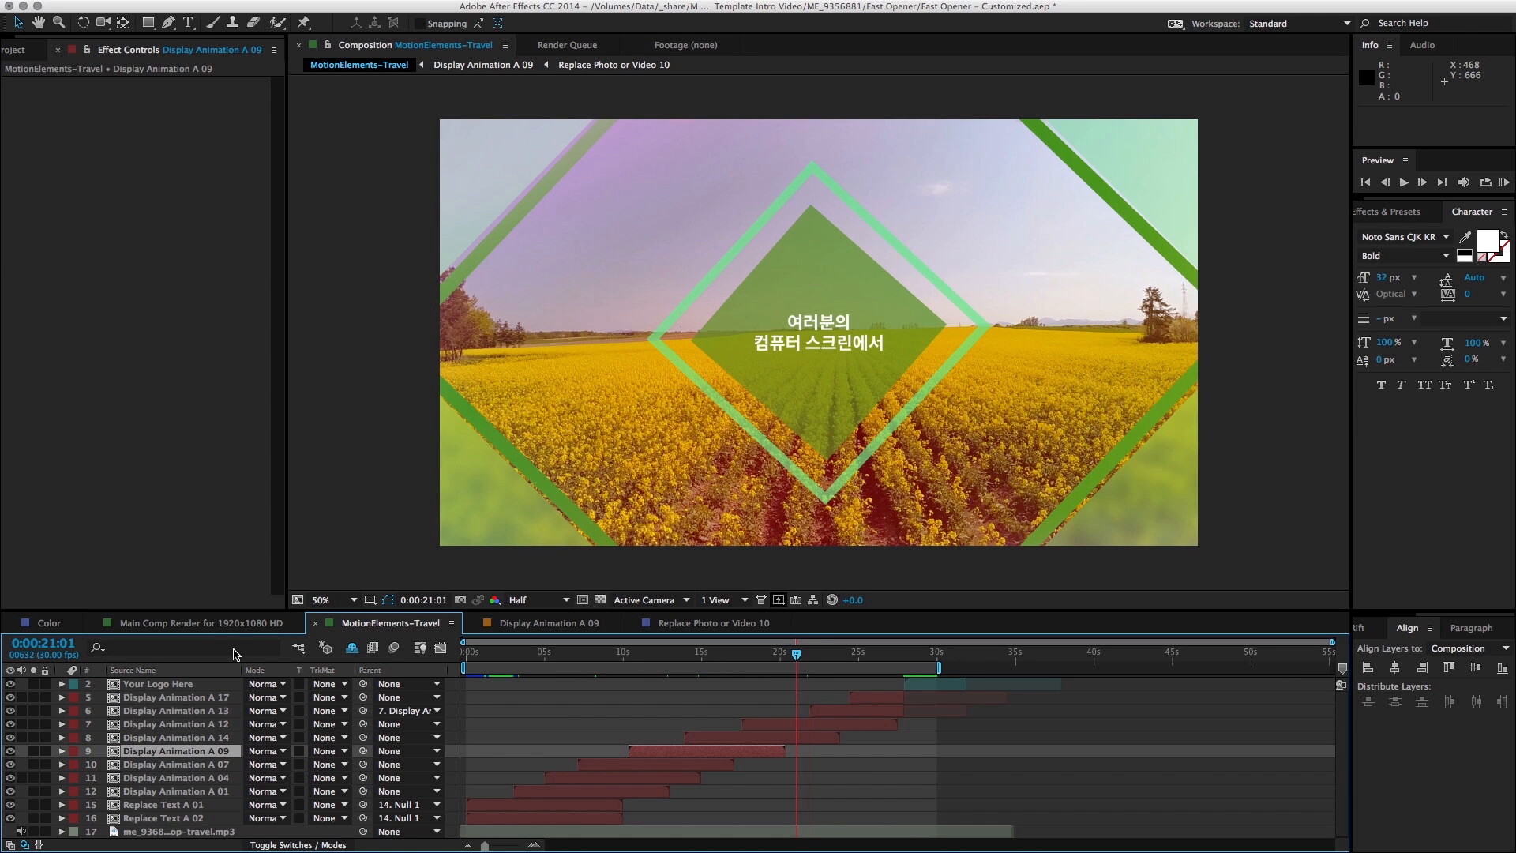
Step: Return to the Color composition and shift the hue of Color Control Element 02 from green to teal
{"action": "left_click", "coordinate": [41, 621]}
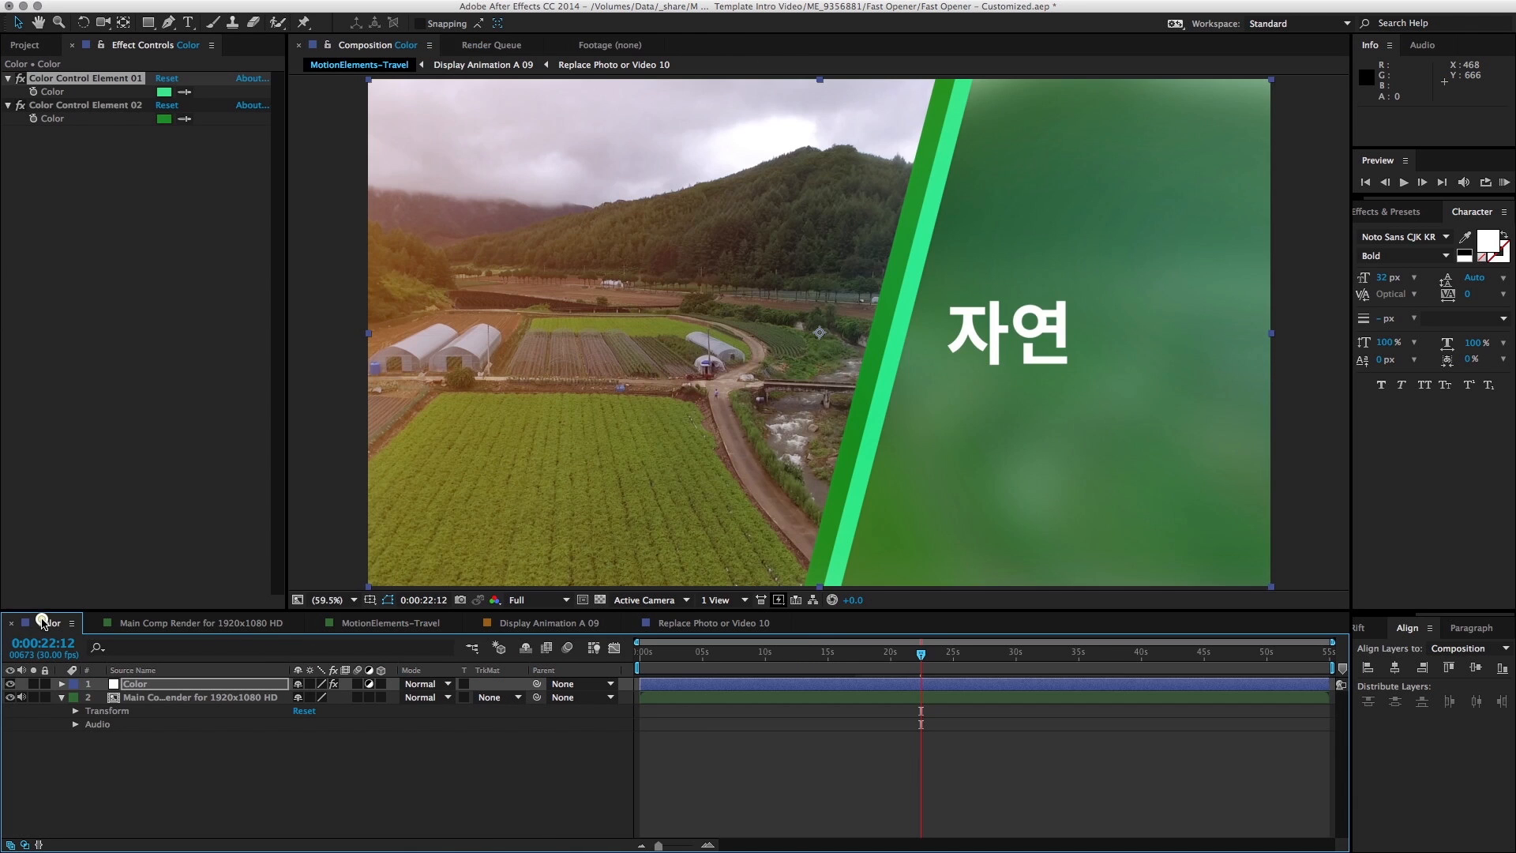
{"action": "left_click", "coordinate": [164, 120]}
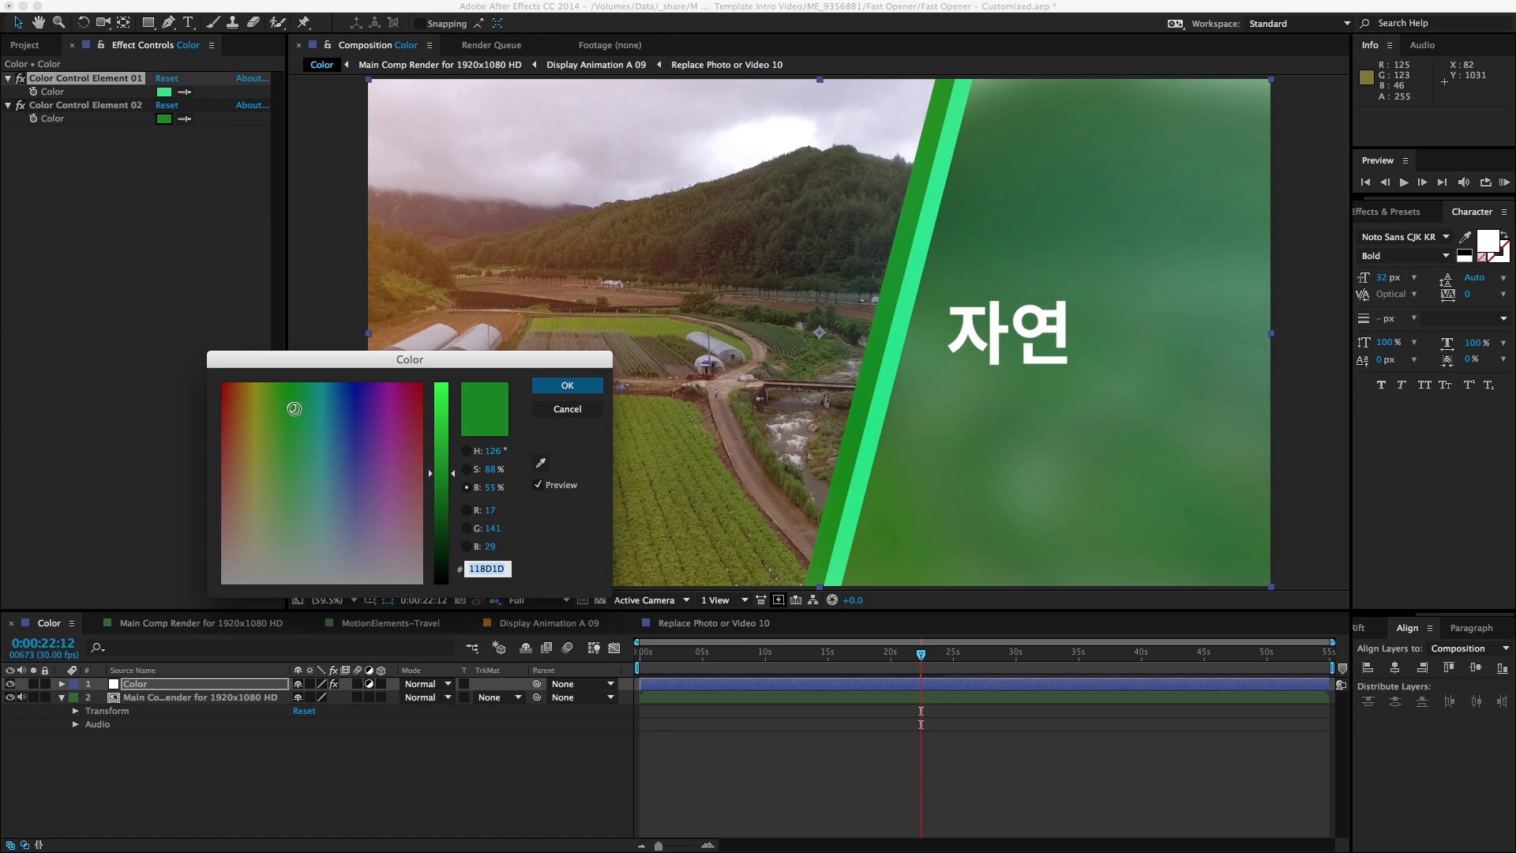
{"action": "left_click", "coordinate": [303, 409]}
{"action": "left_click_drag", "start_coordinate": [307, 409], "coordinate": [318, 410]}
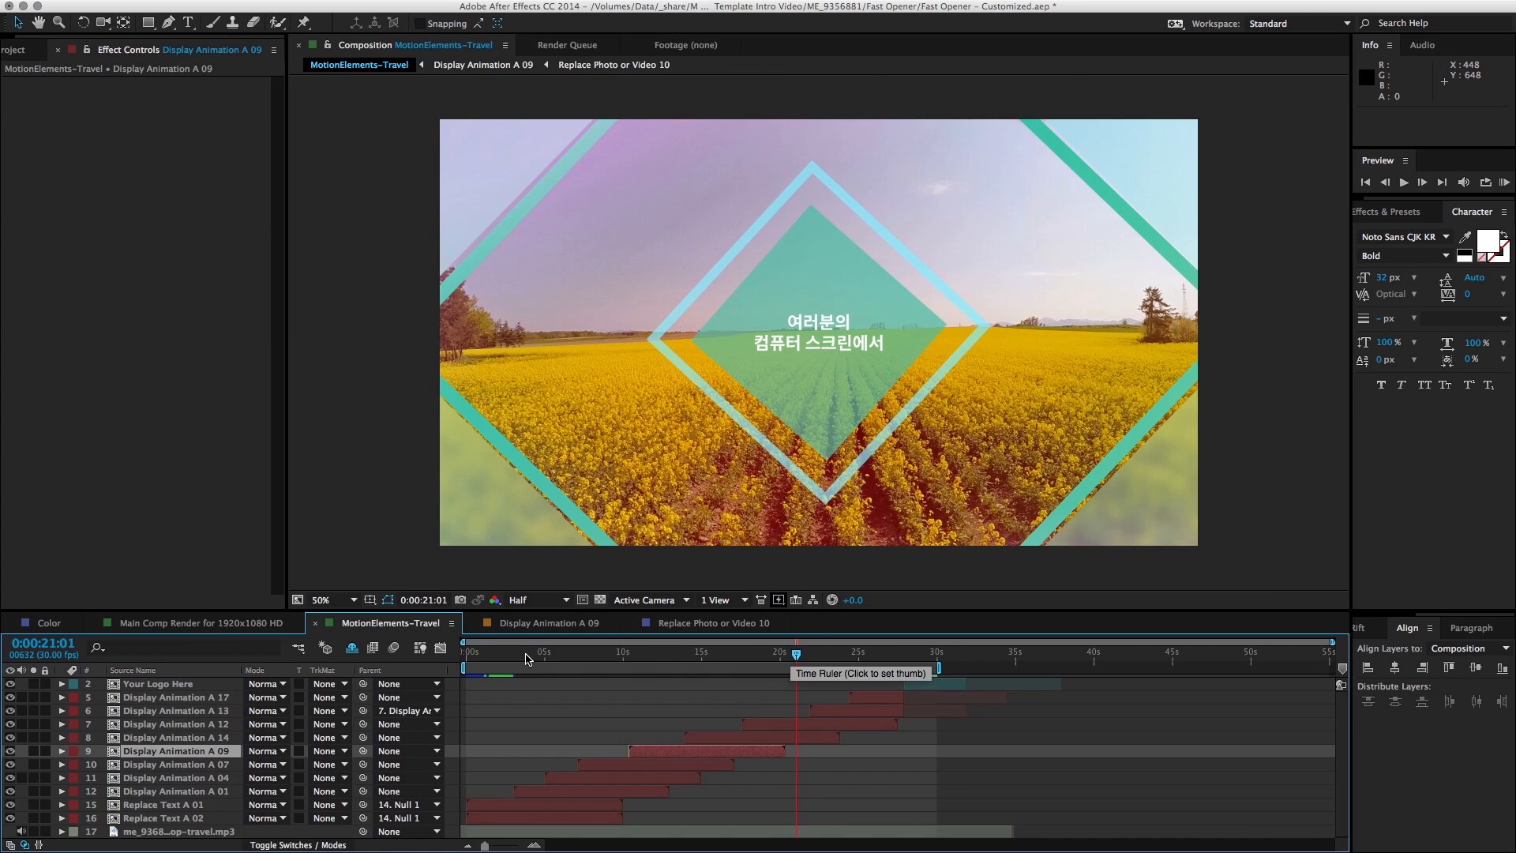
Step: Check the new colors at 0:00:06:22 and add the MotionElements-Travel composition to the render queue
{"action": "left_click", "coordinate": [512, 660]}
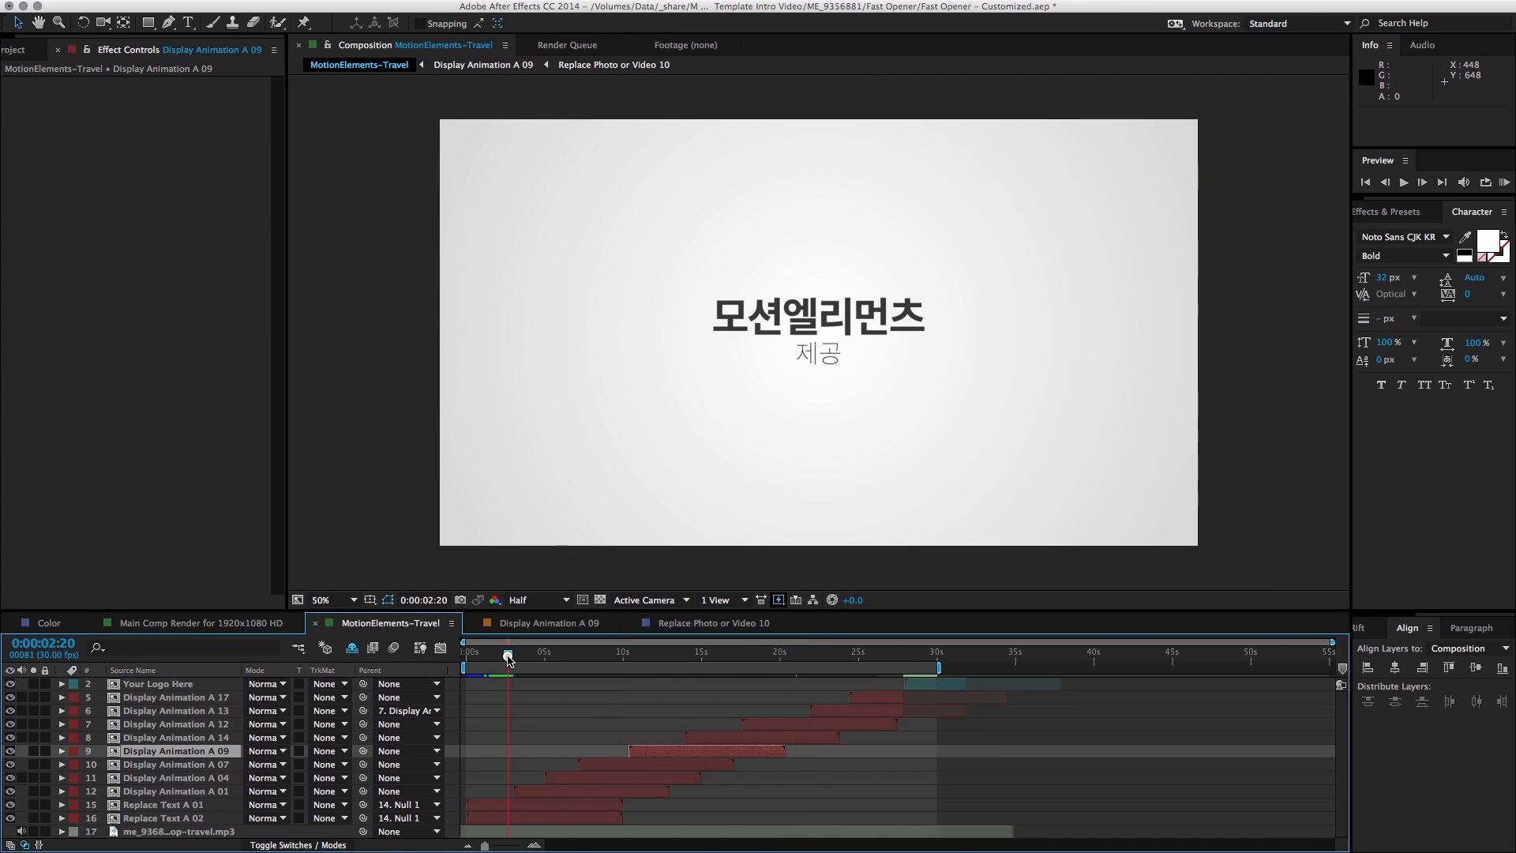
{"action": "left_click_drag", "start_coordinate": [509, 656], "coordinate": [572, 657]}
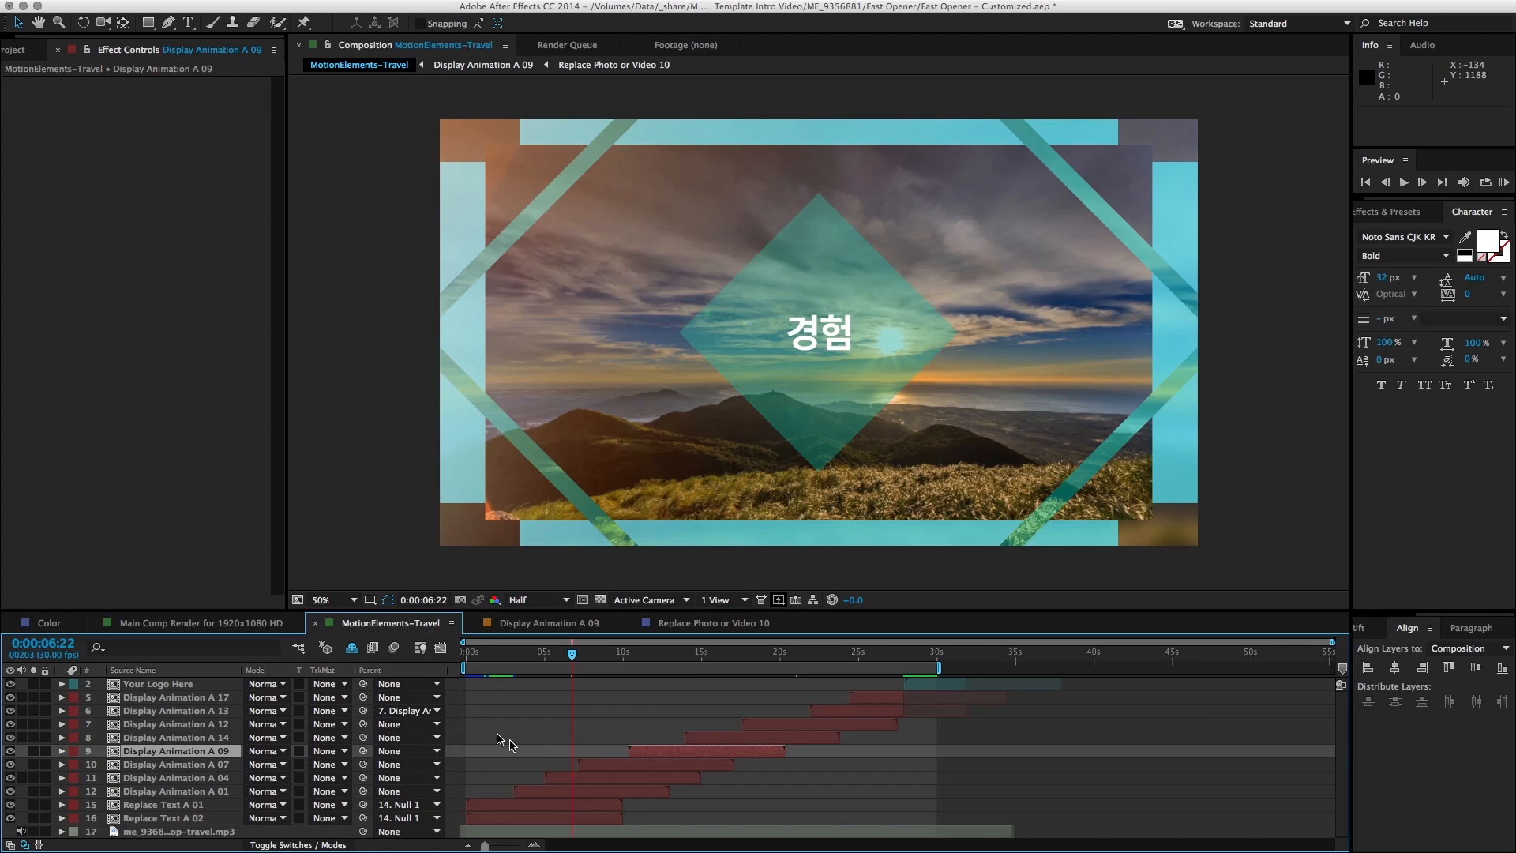
{"action": "left_click", "coordinate": [223, 1]}
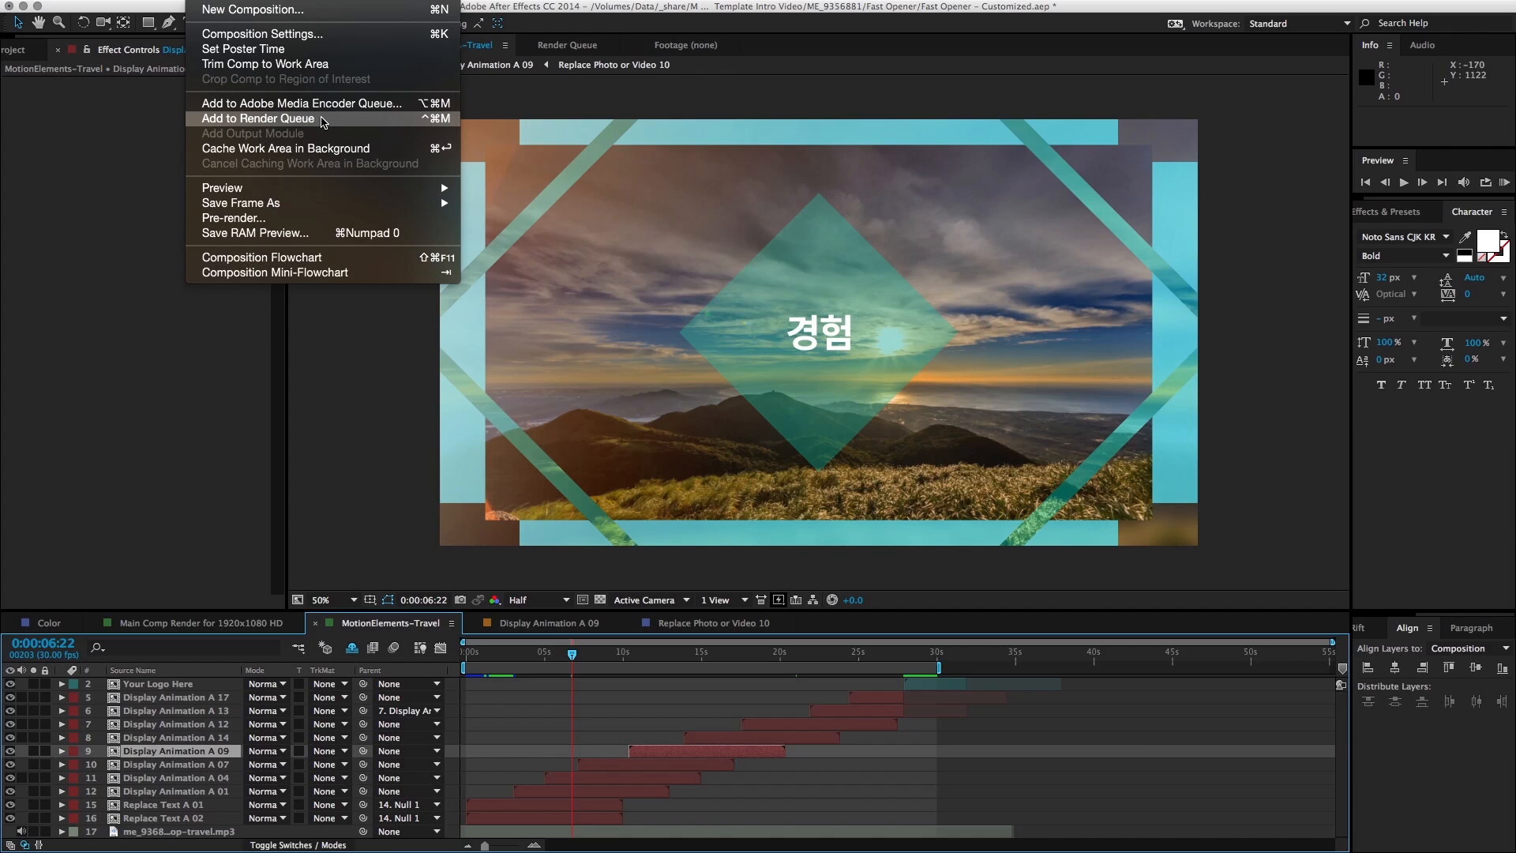
{"action": "left_click", "coordinate": [355, 120]}
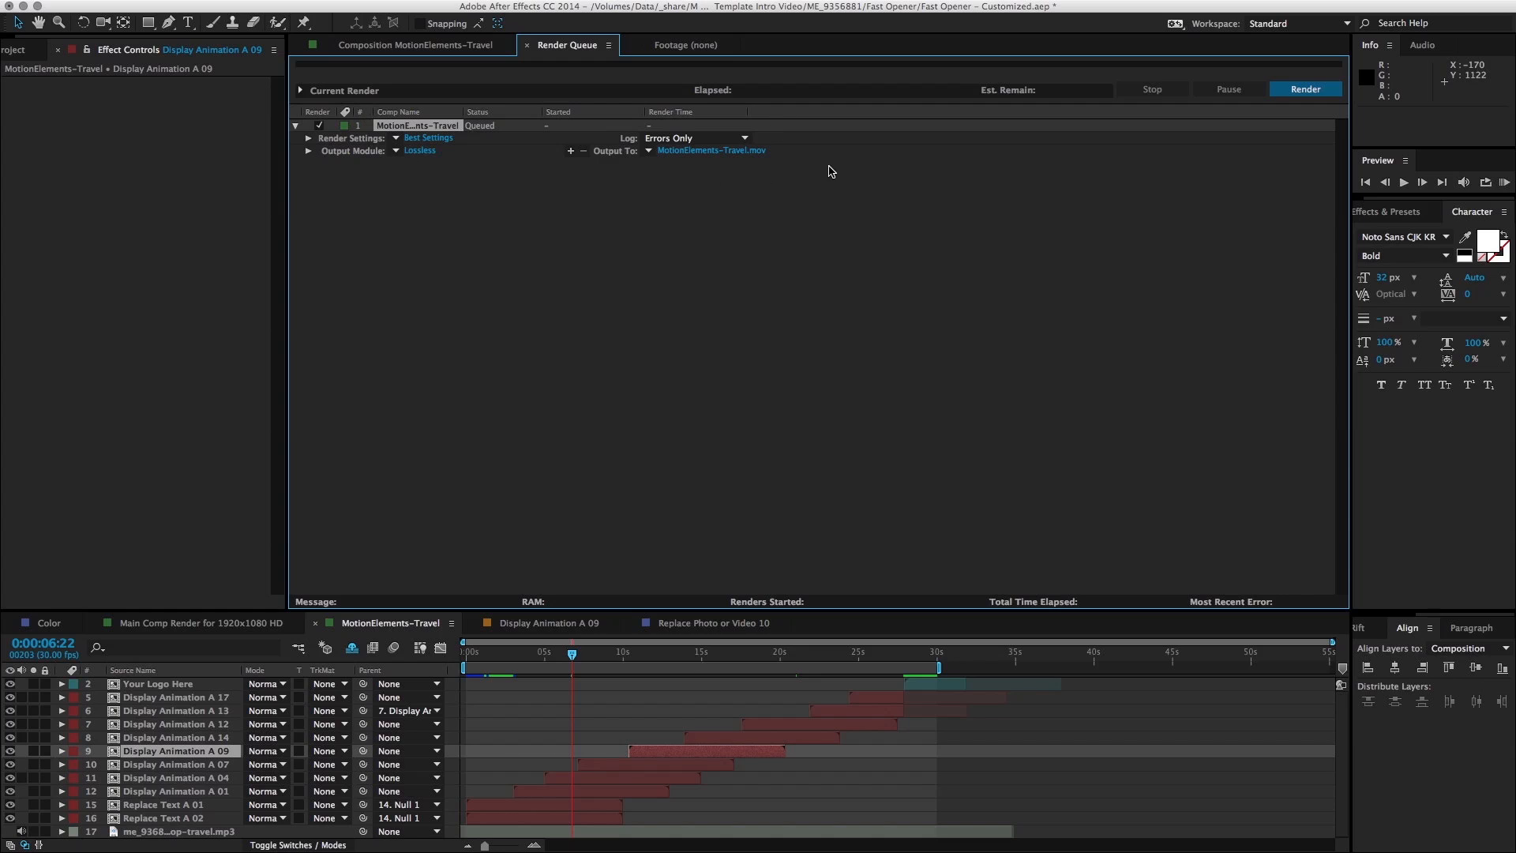
Step: Set the render output to MotionElements-Travel.mov in the Fast Opener folder and review the render settings without changing them
{"action": "left_click", "coordinate": [697, 154]}
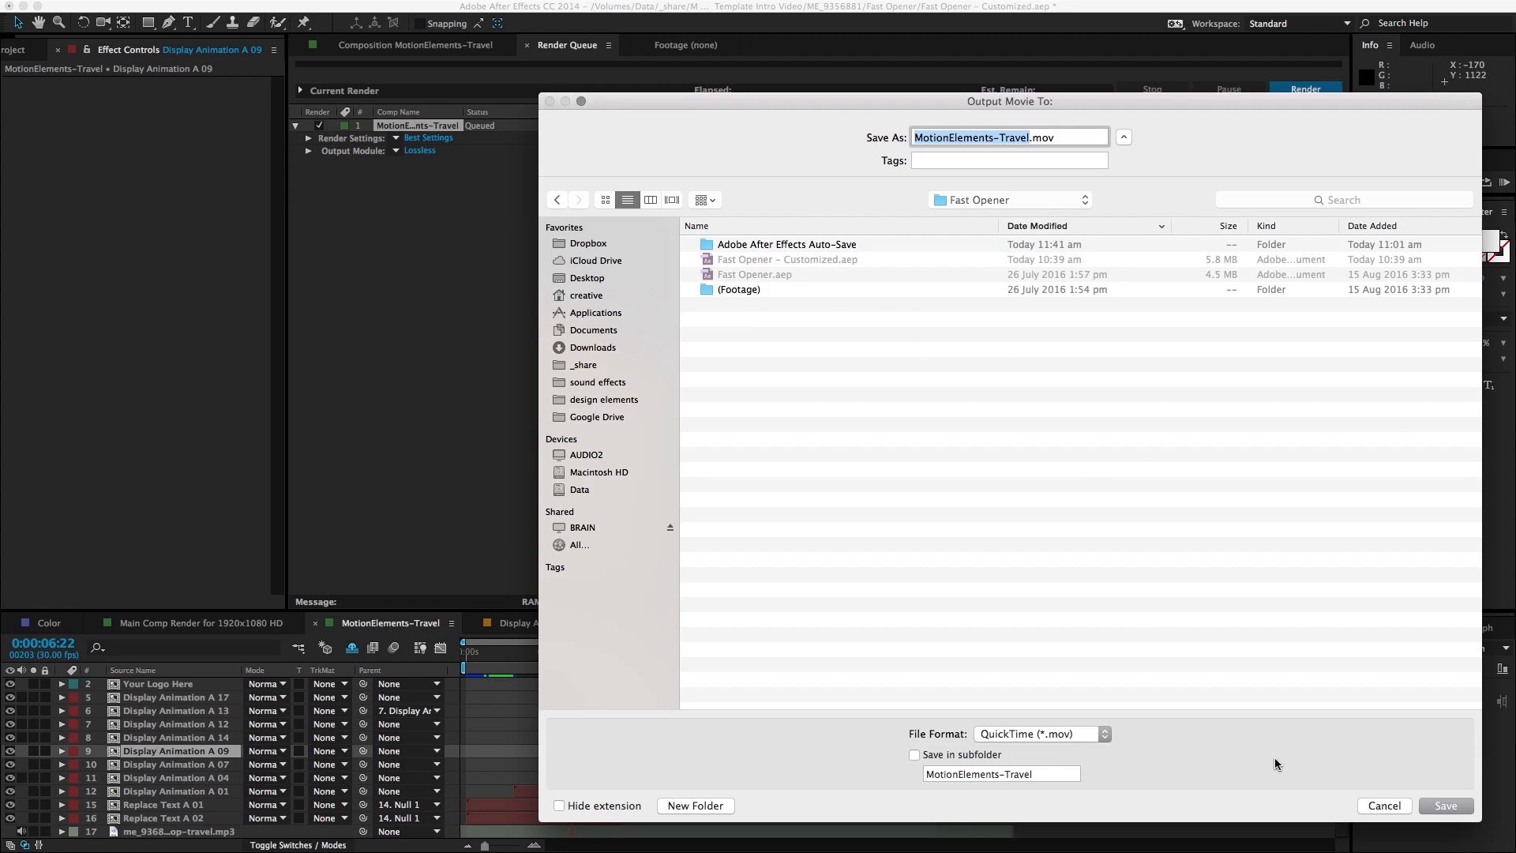
{"action": "left_click", "coordinate": [1444, 806]}
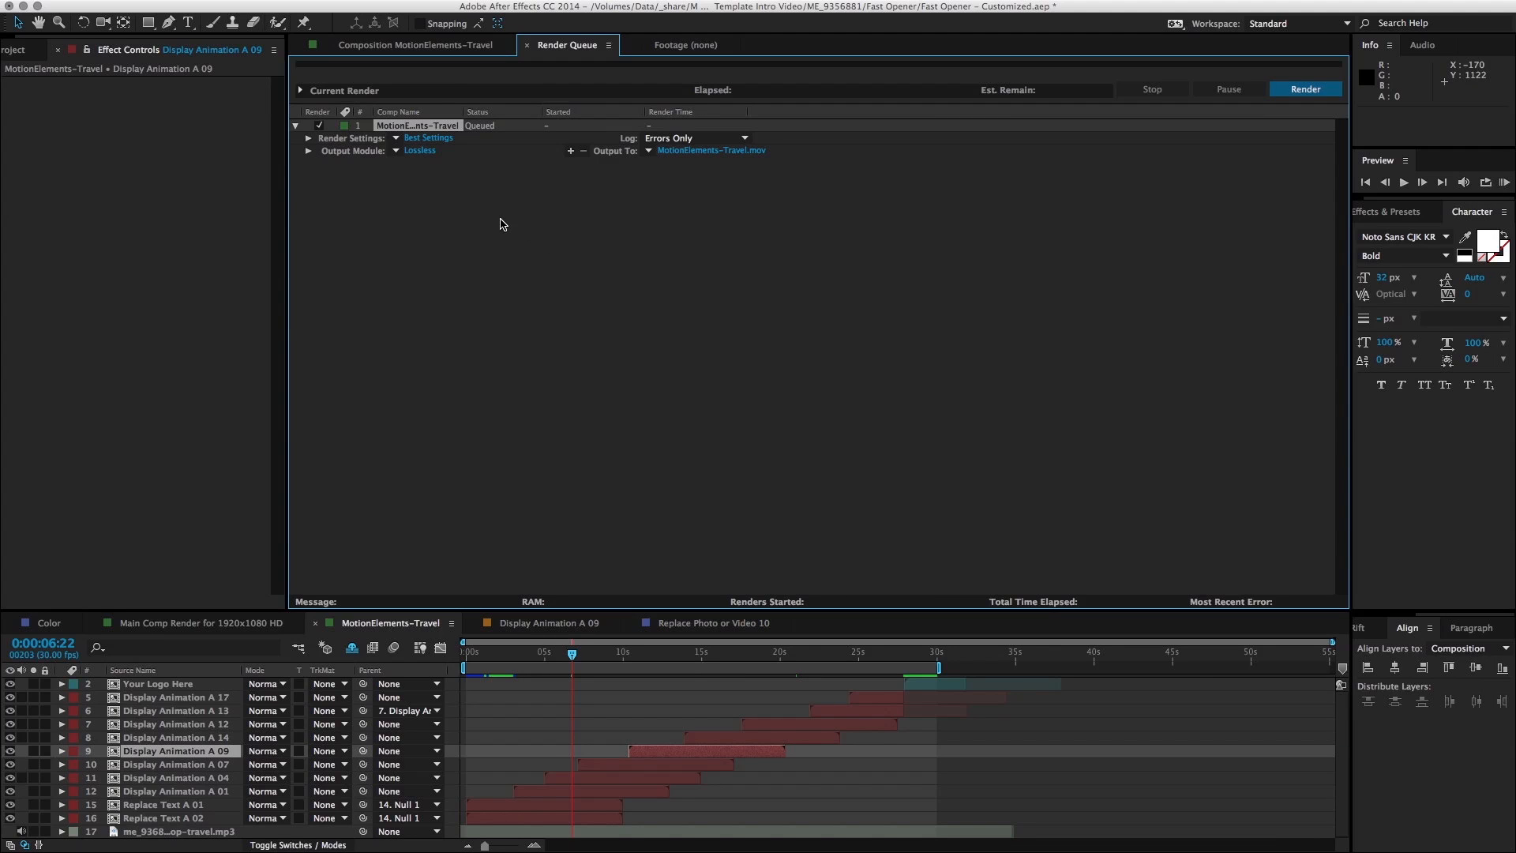
{"action": "left_click", "coordinate": [419, 140]}
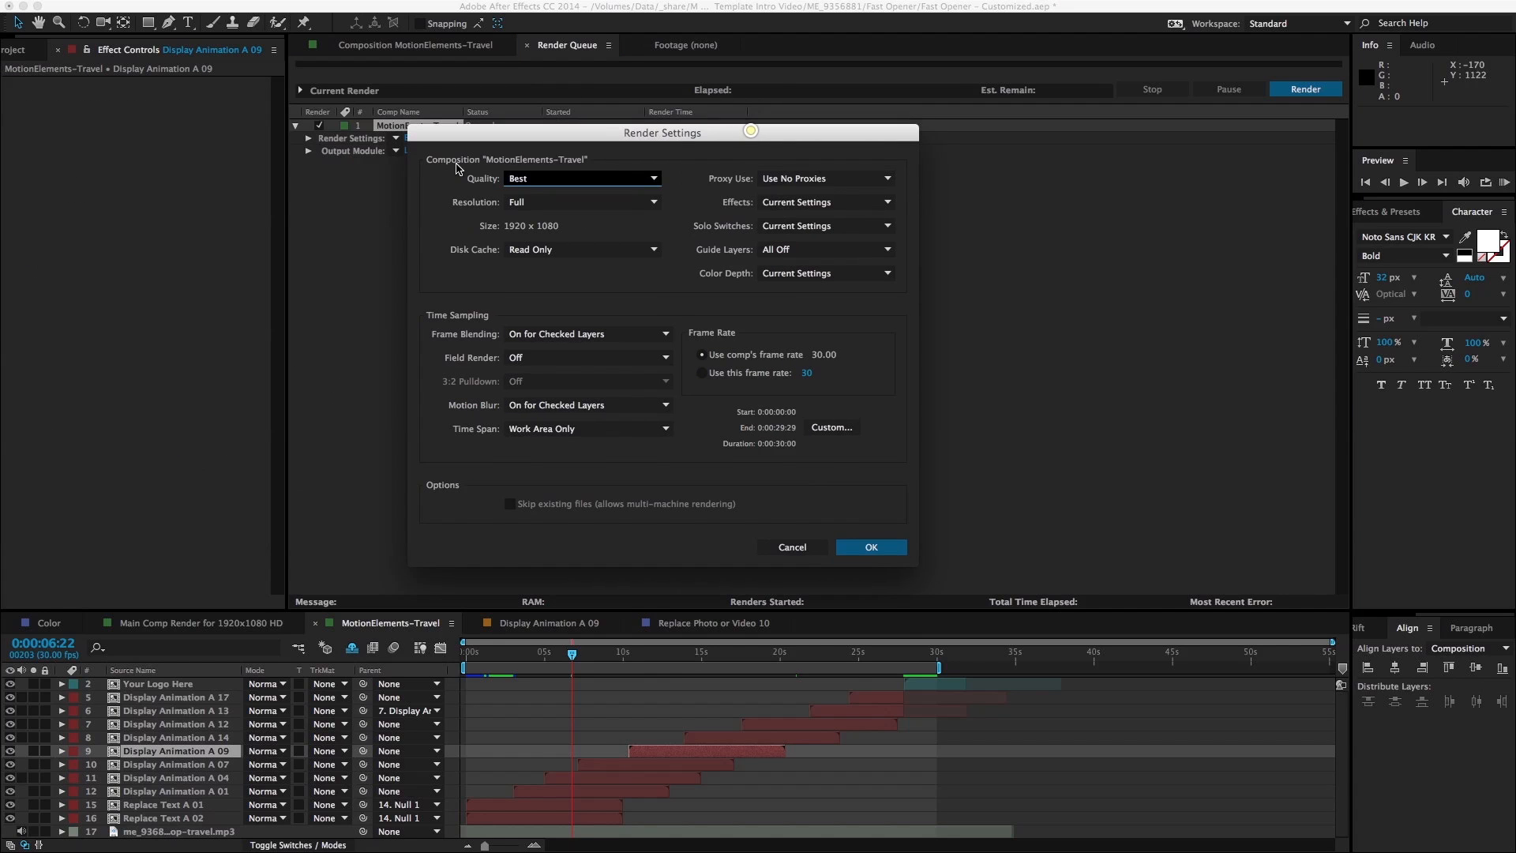
{"action": "left_click", "coordinate": [793, 547]}
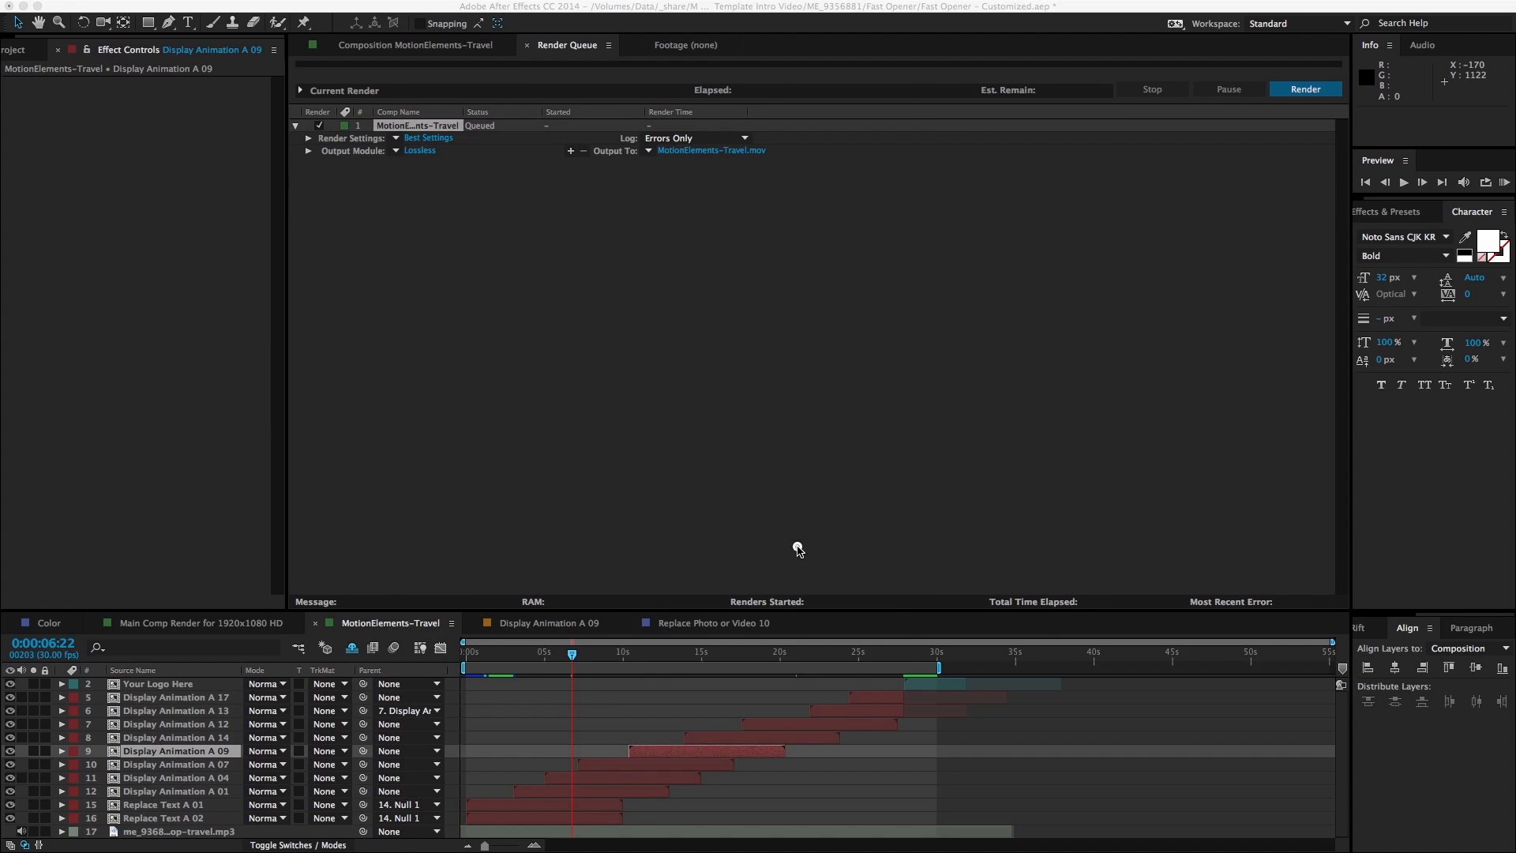
Step: Turn audio output on in the output module settings of the queued MotionElements-Travel render
{"action": "left_click", "coordinate": [397, 152]}
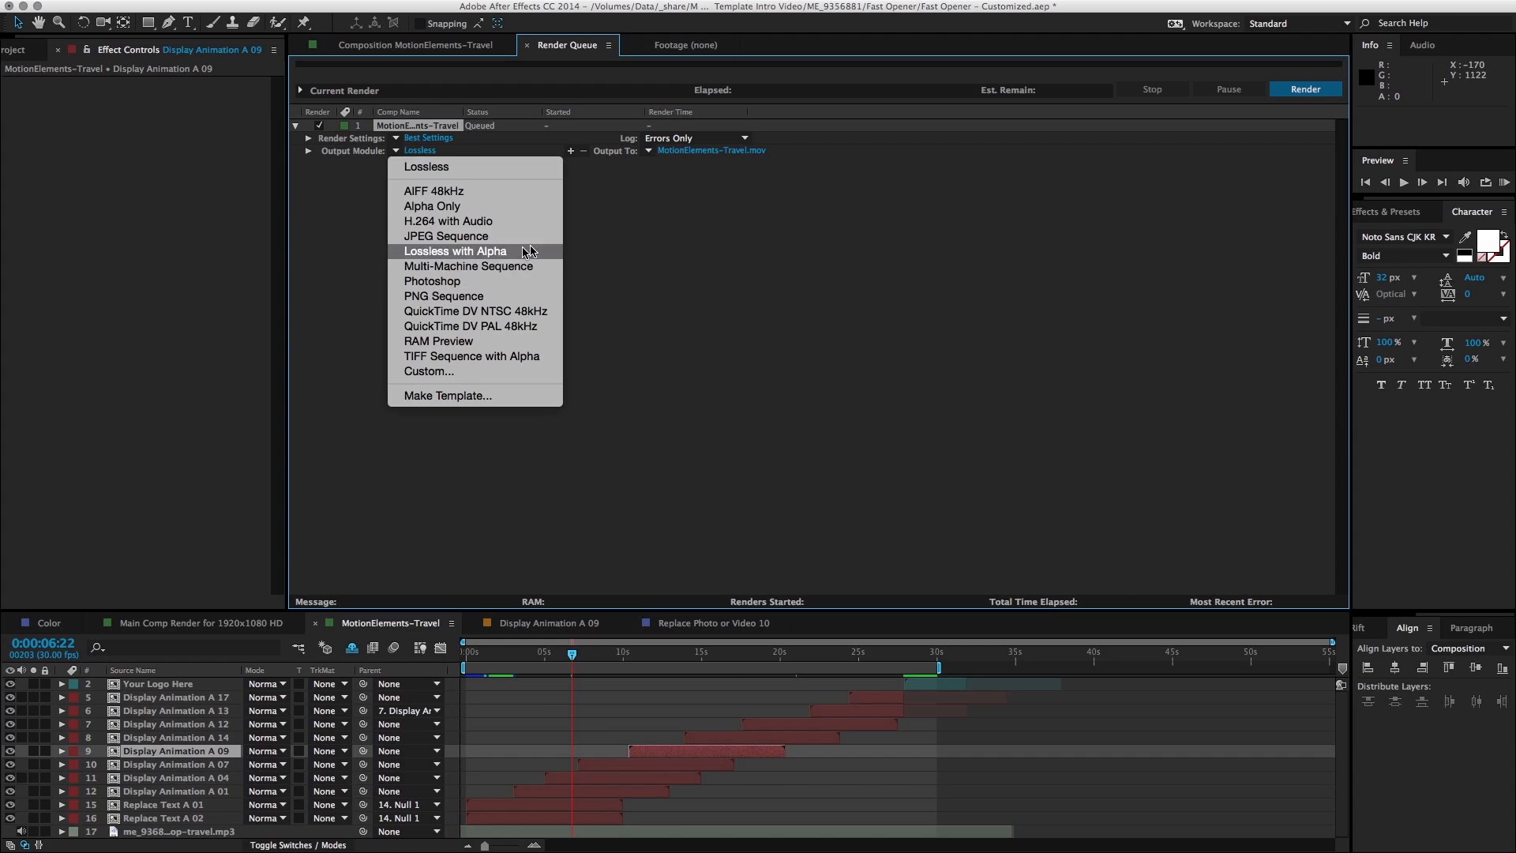
{"action": "left_click", "coordinate": [594, 253]}
{"action": "left_click", "coordinate": [419, 150]}
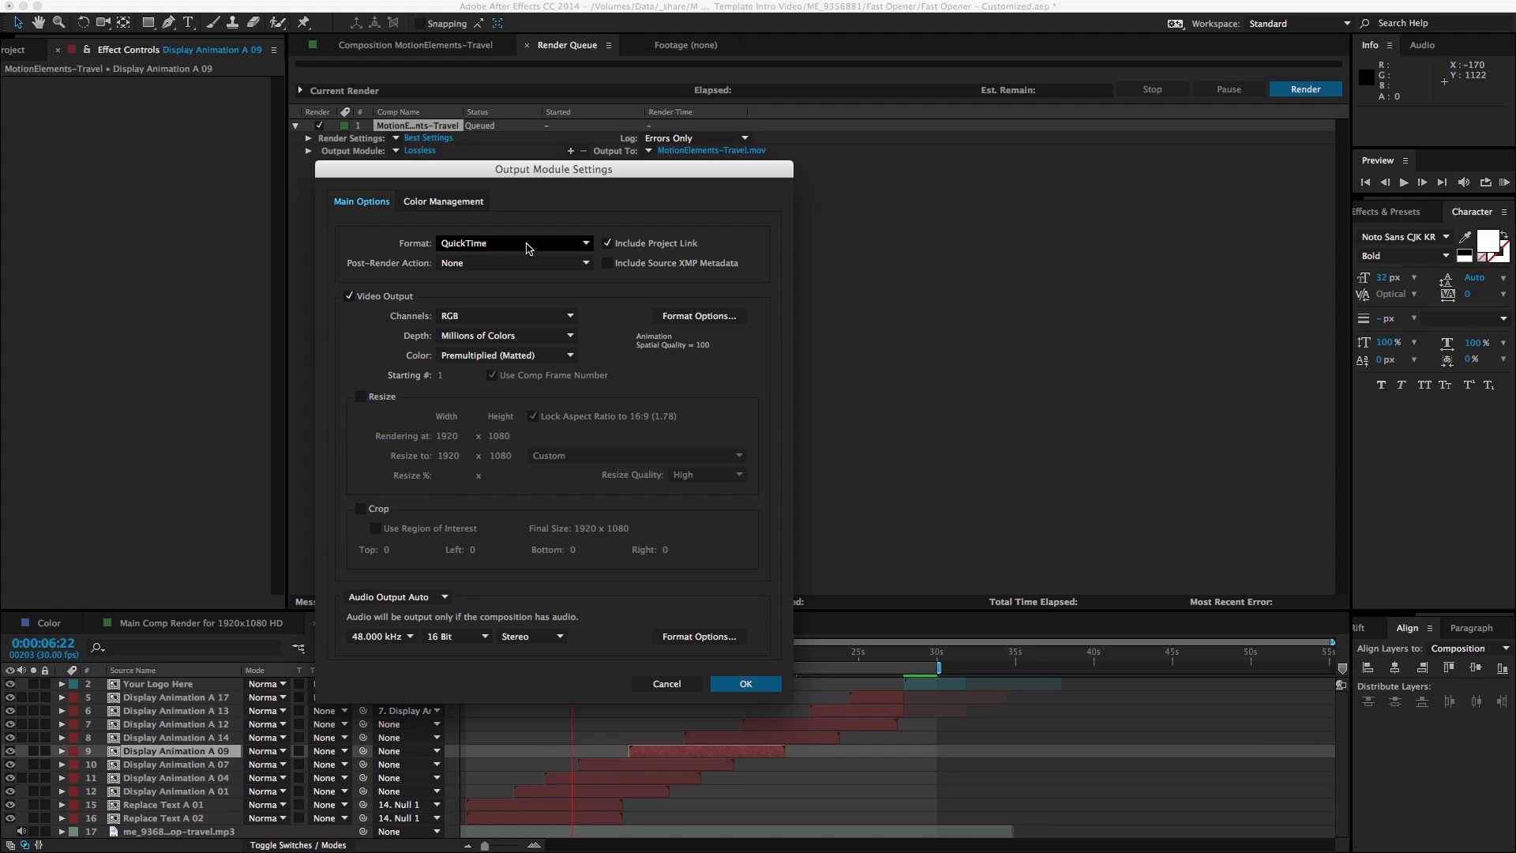
{"action": "left_click", "coordinate": [434, 600]}
{"action": "left_click", "coordinate": [383, 612]}
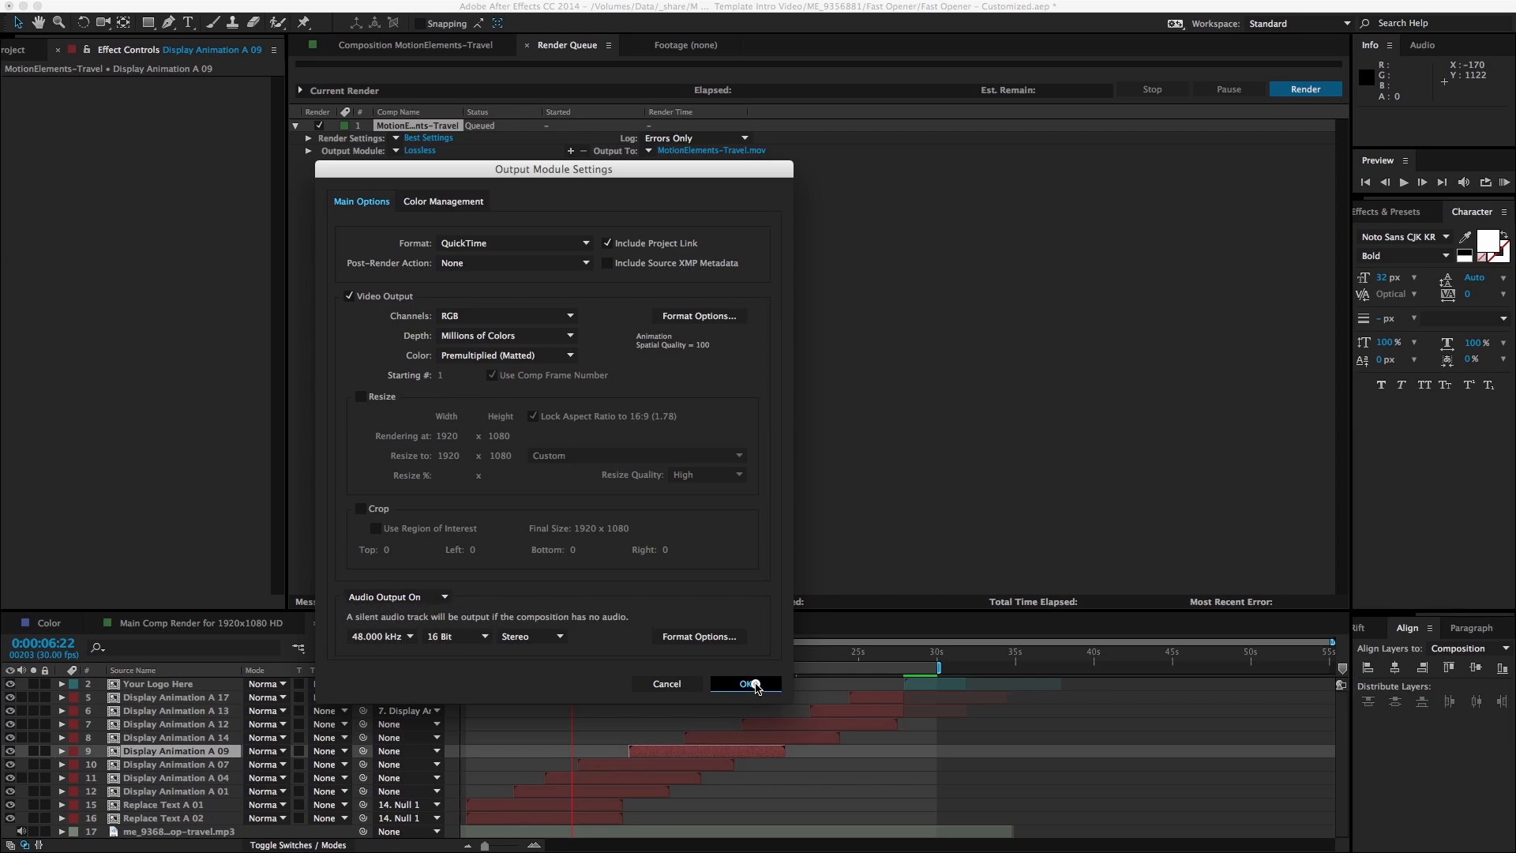
{"action": "left_click", "coordinate": [750, 684]}
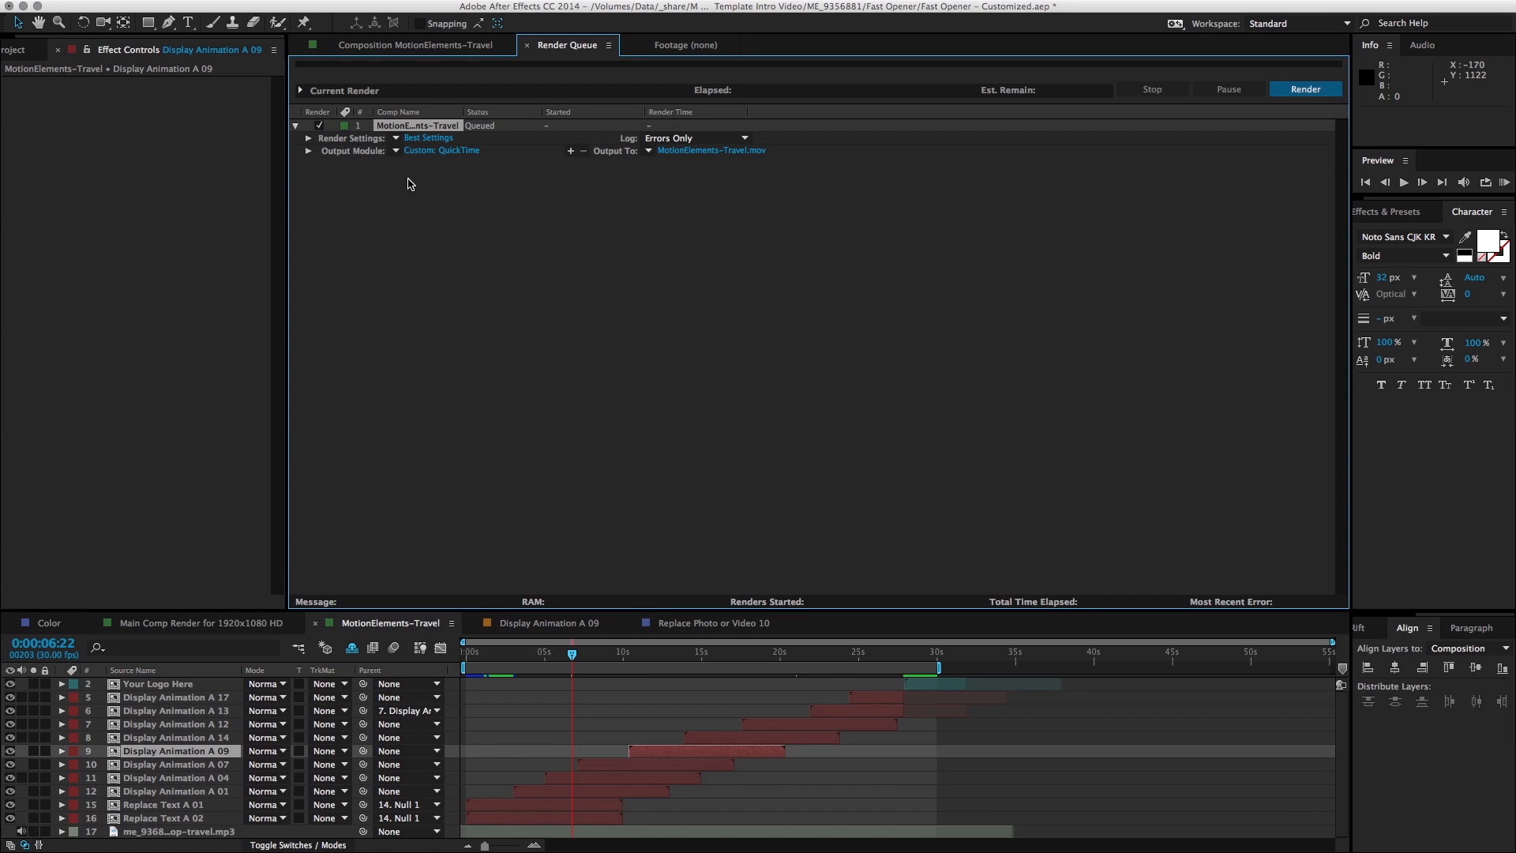
Step: Set the QuickTime video codec of the output module to H.264
{"action": "left_click", "coordinate": [431, 151]}
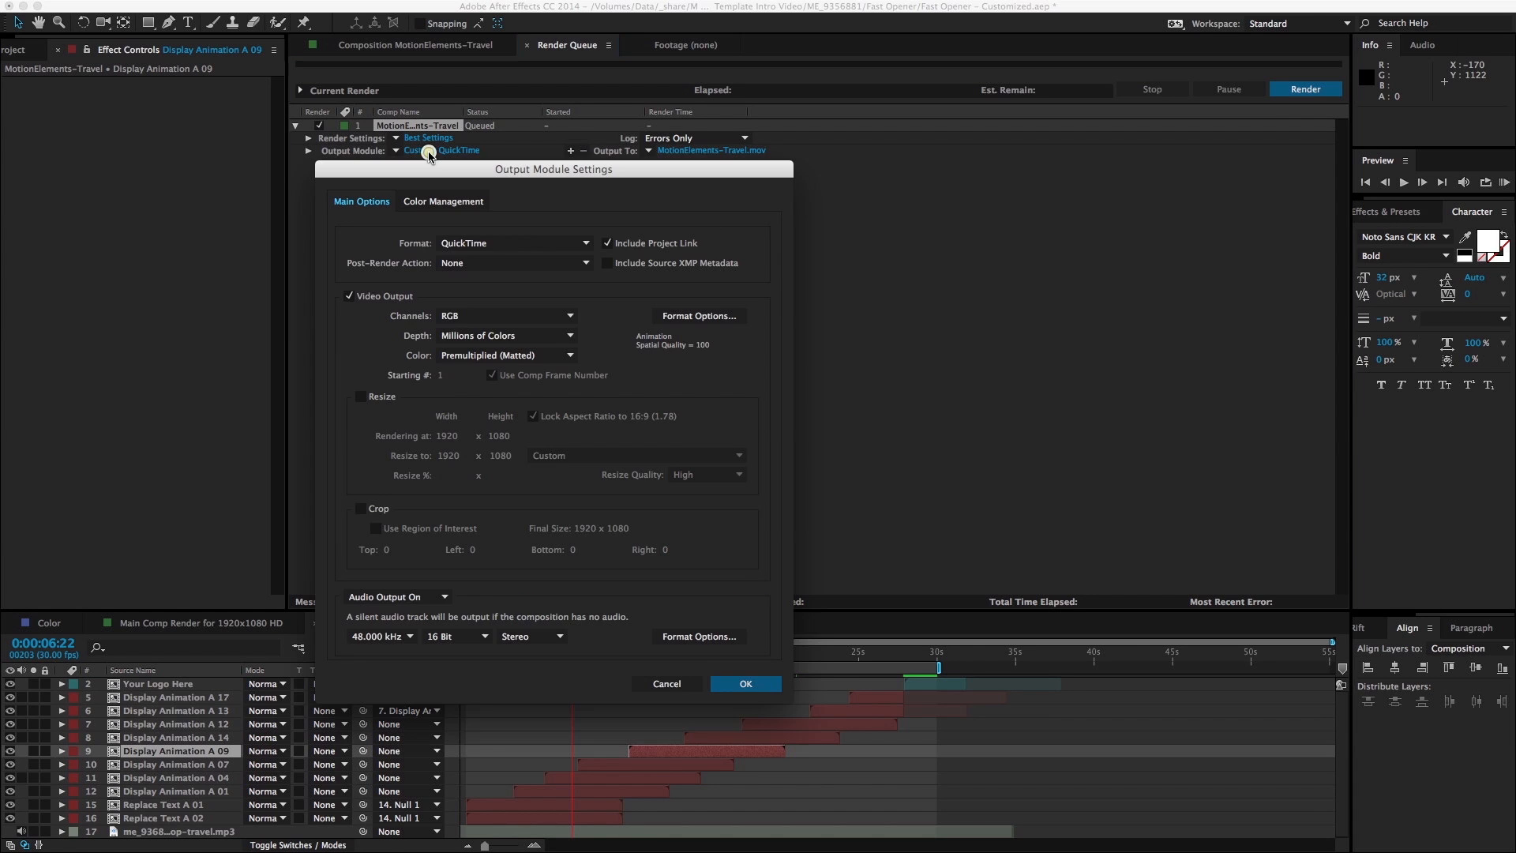
{"action": "left_click_drag", "start_coordinate": [558, 161], "coordinate": [659, 203]}
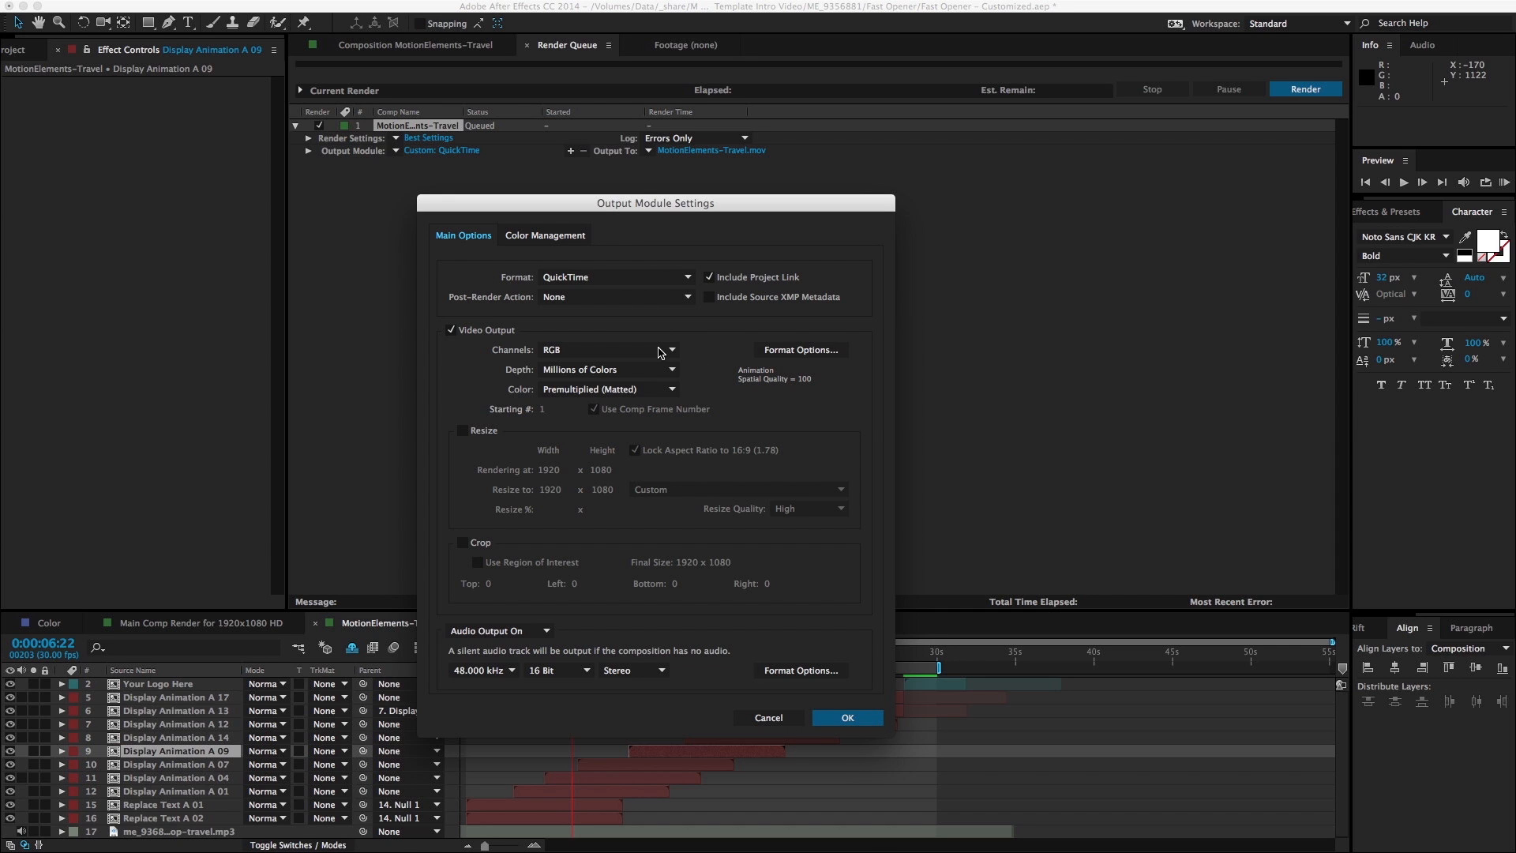
{"action": "left_click", "coordinate": [795, 353]}
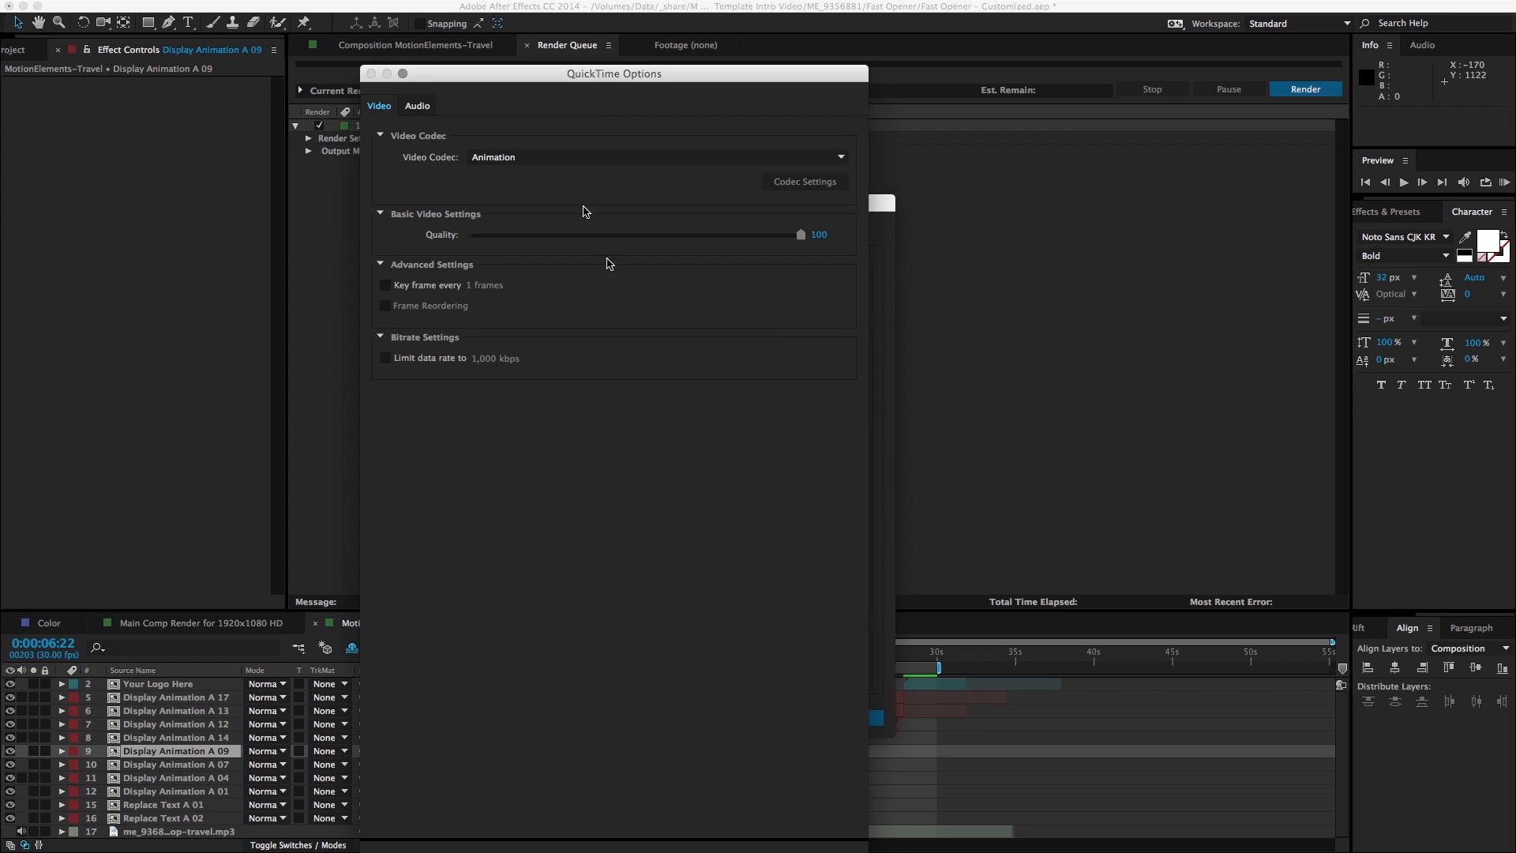
{"action": "left_click_drag", "start_coordinate": [633, 70], "coordinate": [687, 11]}
{"action": "left_click", "coordinate": [619, 92]}
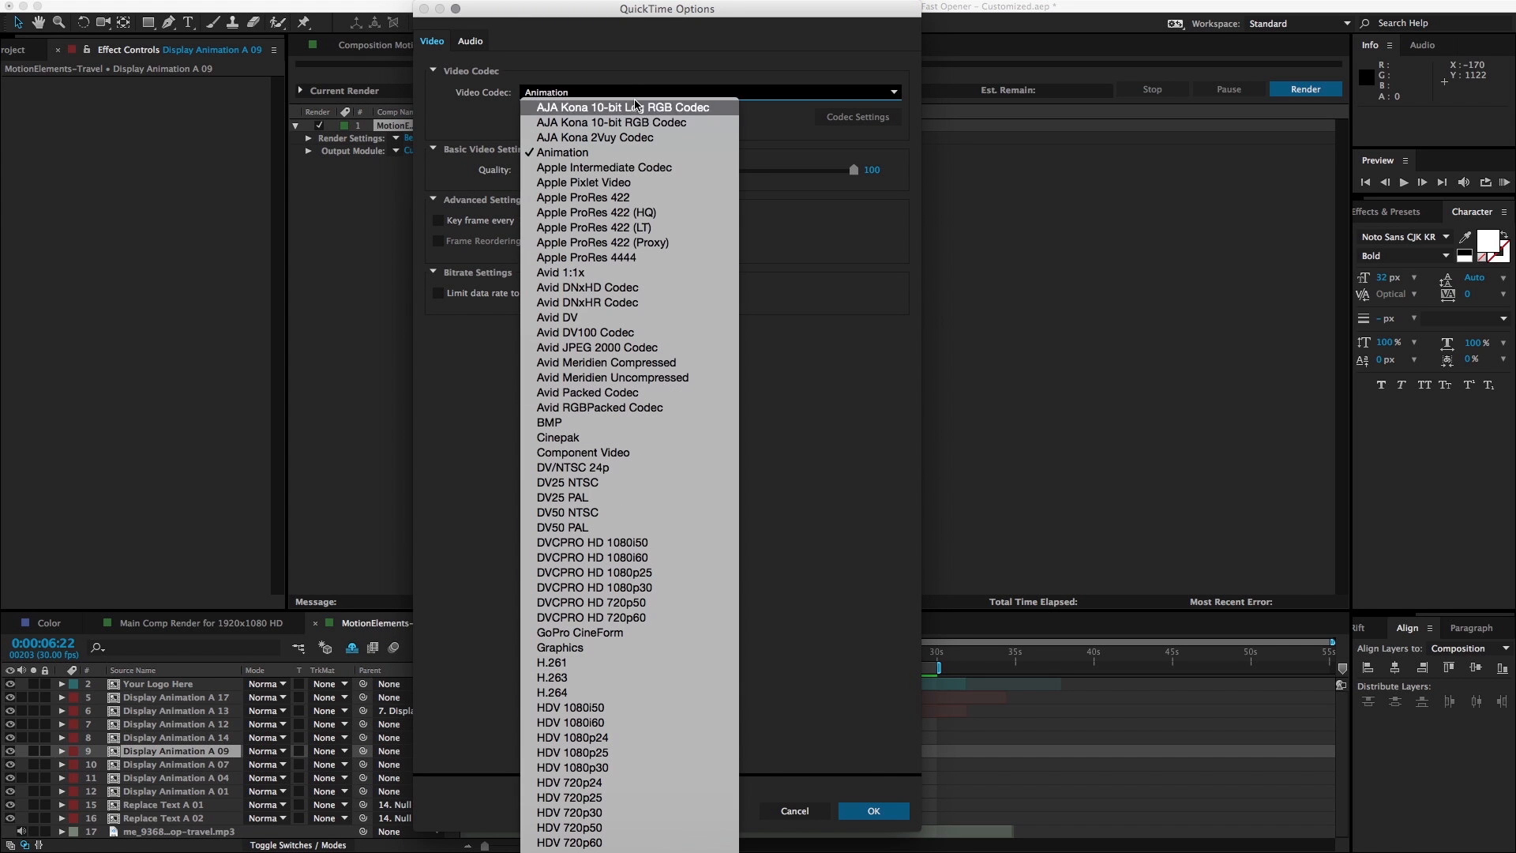
{"action": "left_click", "coordinate": [675, 692]}
{"action": "left_click", "coordinate": [873, 810]}
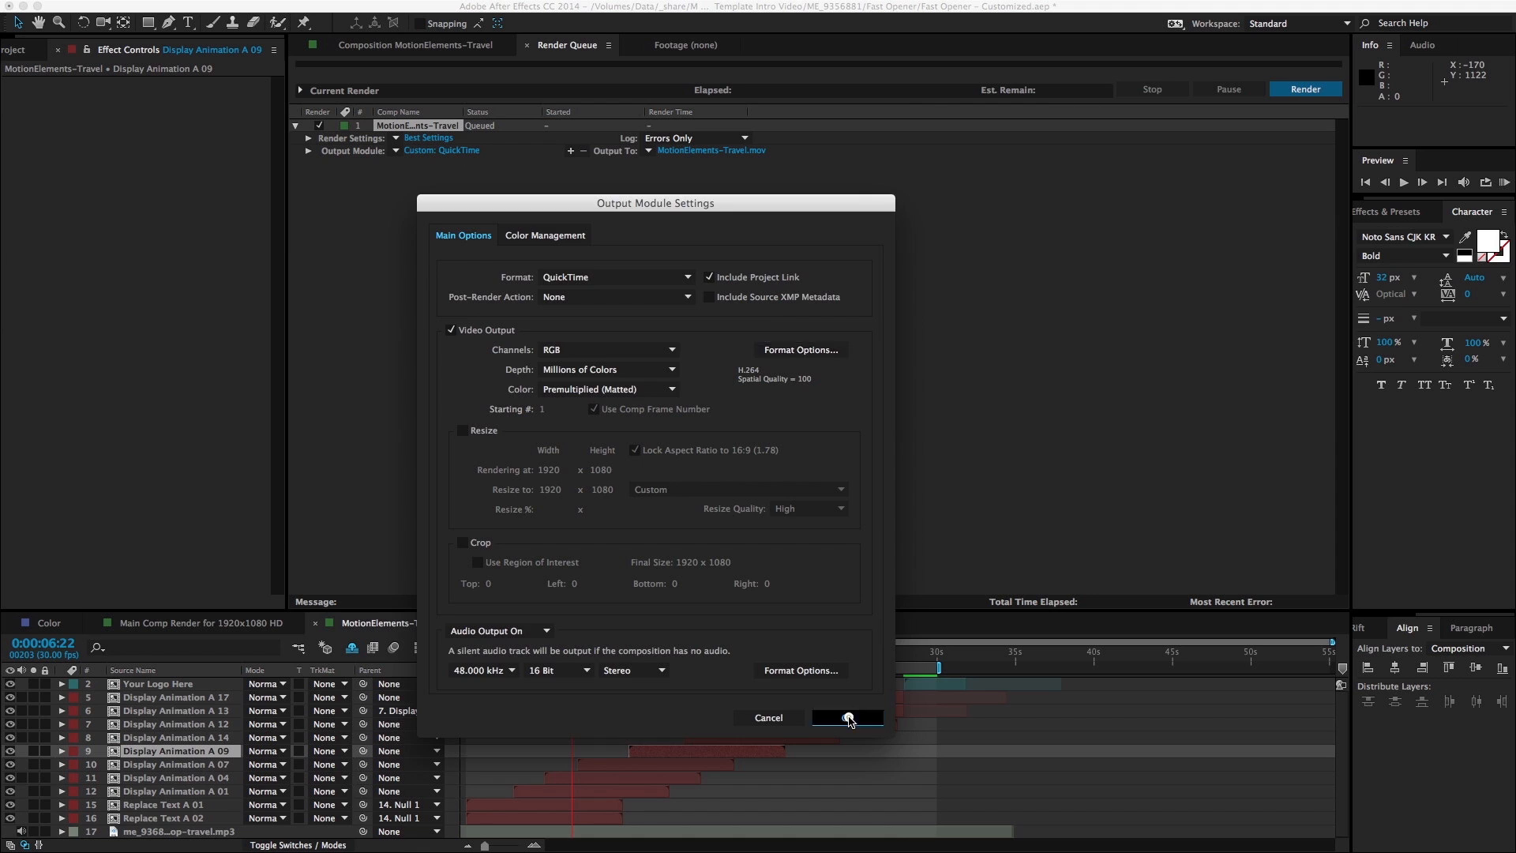
{"action": "left_click", "coordinate": [860, 717]}
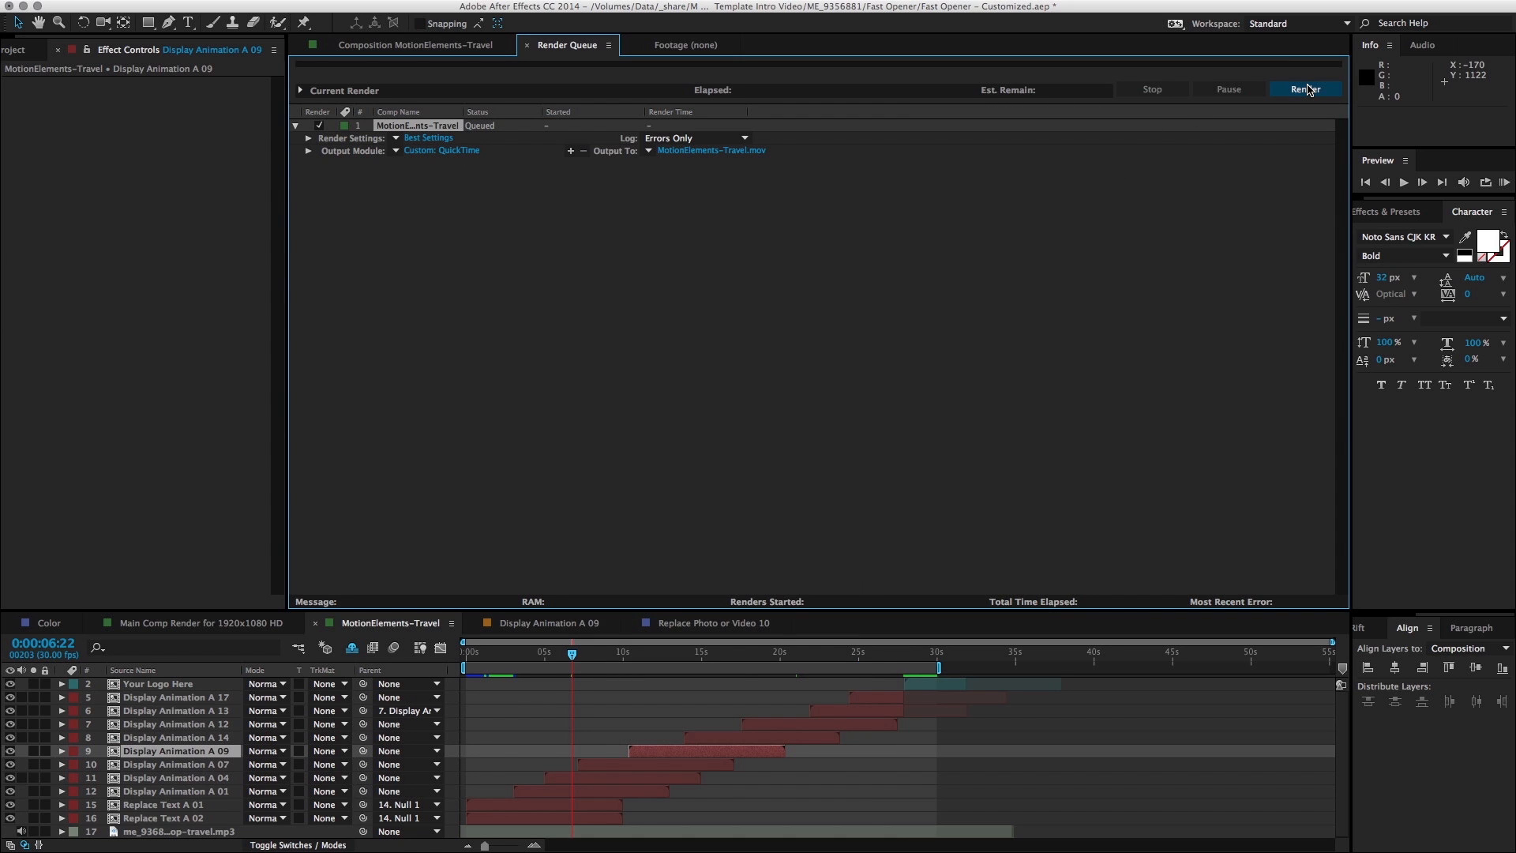
Step: Render the queued composition, play the finished MotionElements-Travel.mov and return to the project
{"action": "left_click", "coordinate": [1306, 89]}
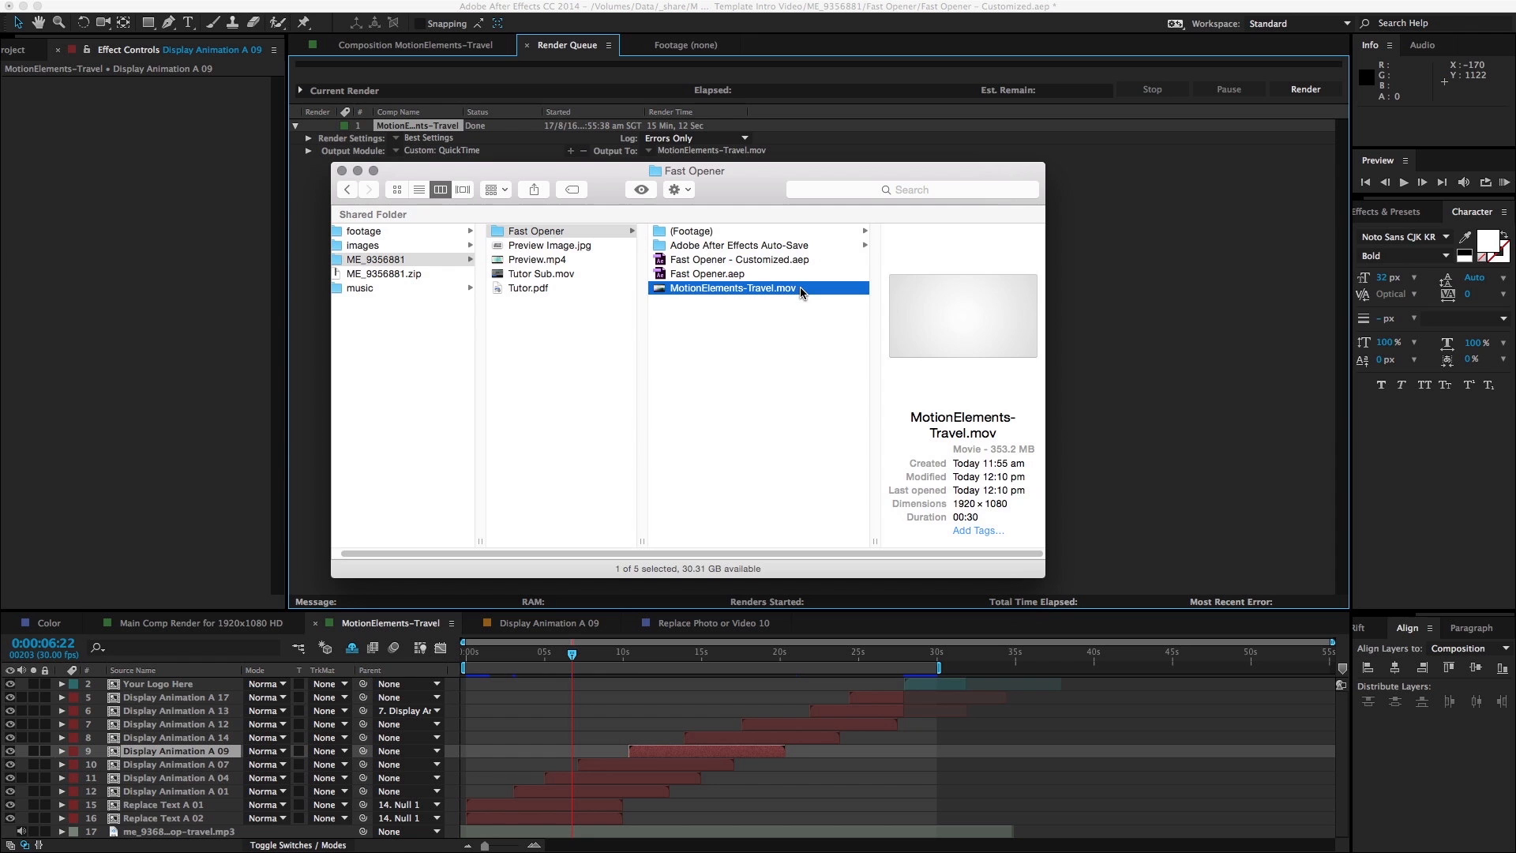
{"action": "double_click", "coordinate": [801, 289]}
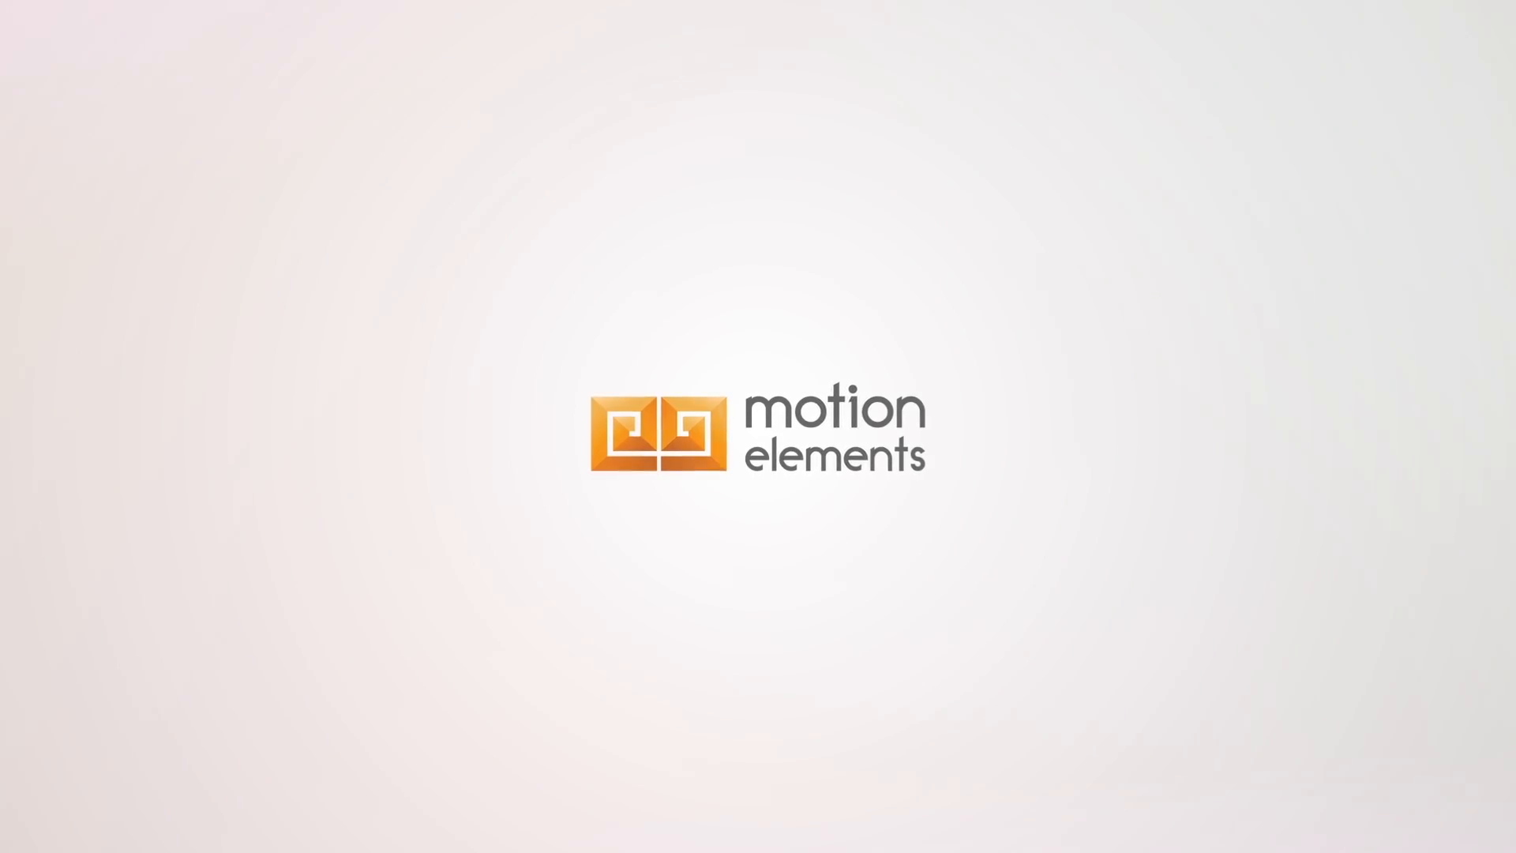
{"action": "key", "text": "super+w"}
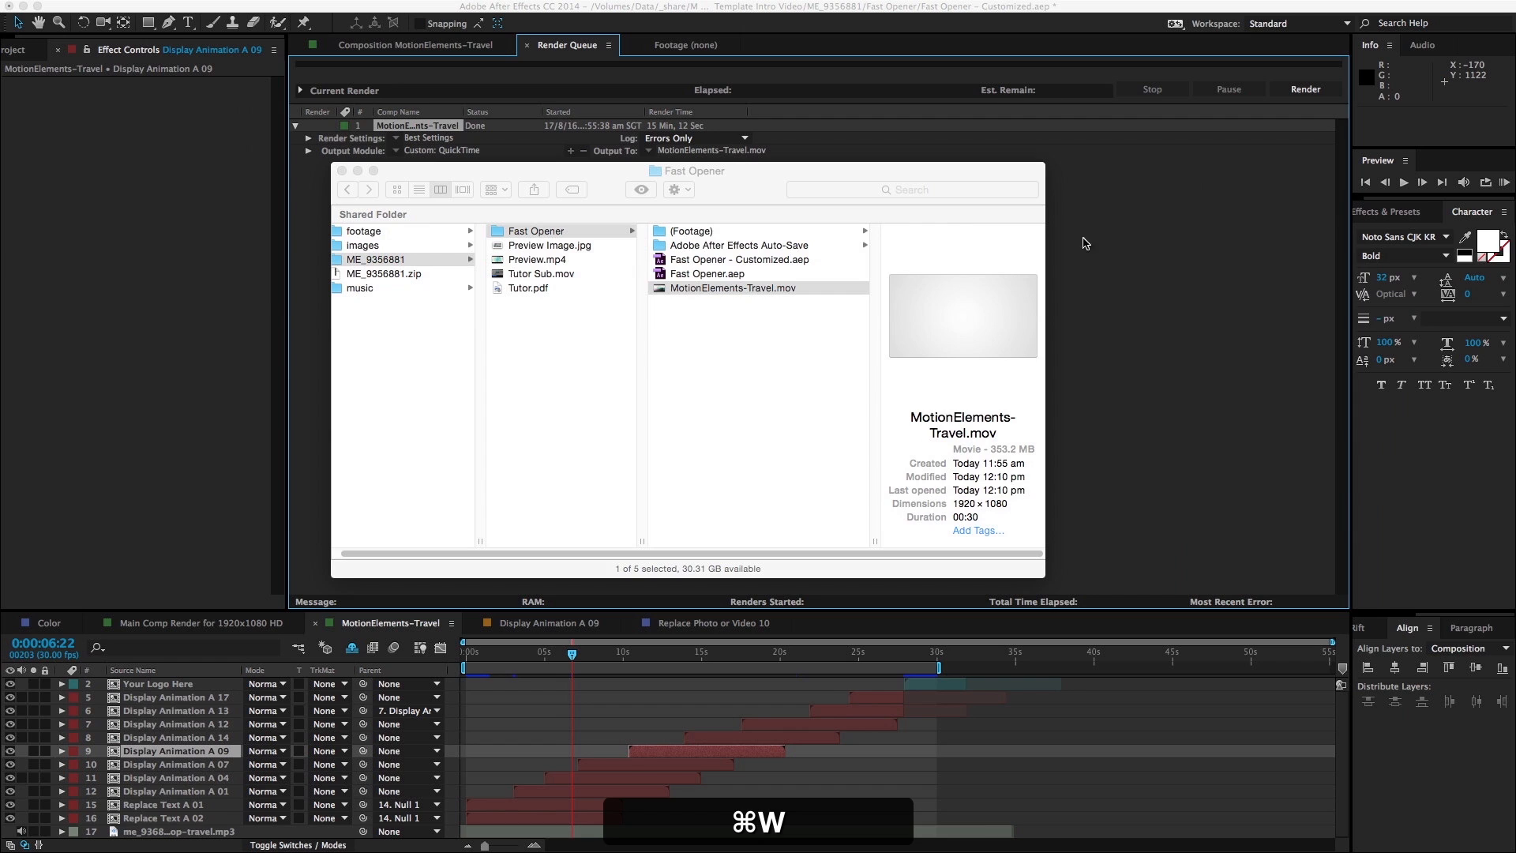
{"action": "left_click", "coordinate": [1107, 253]}
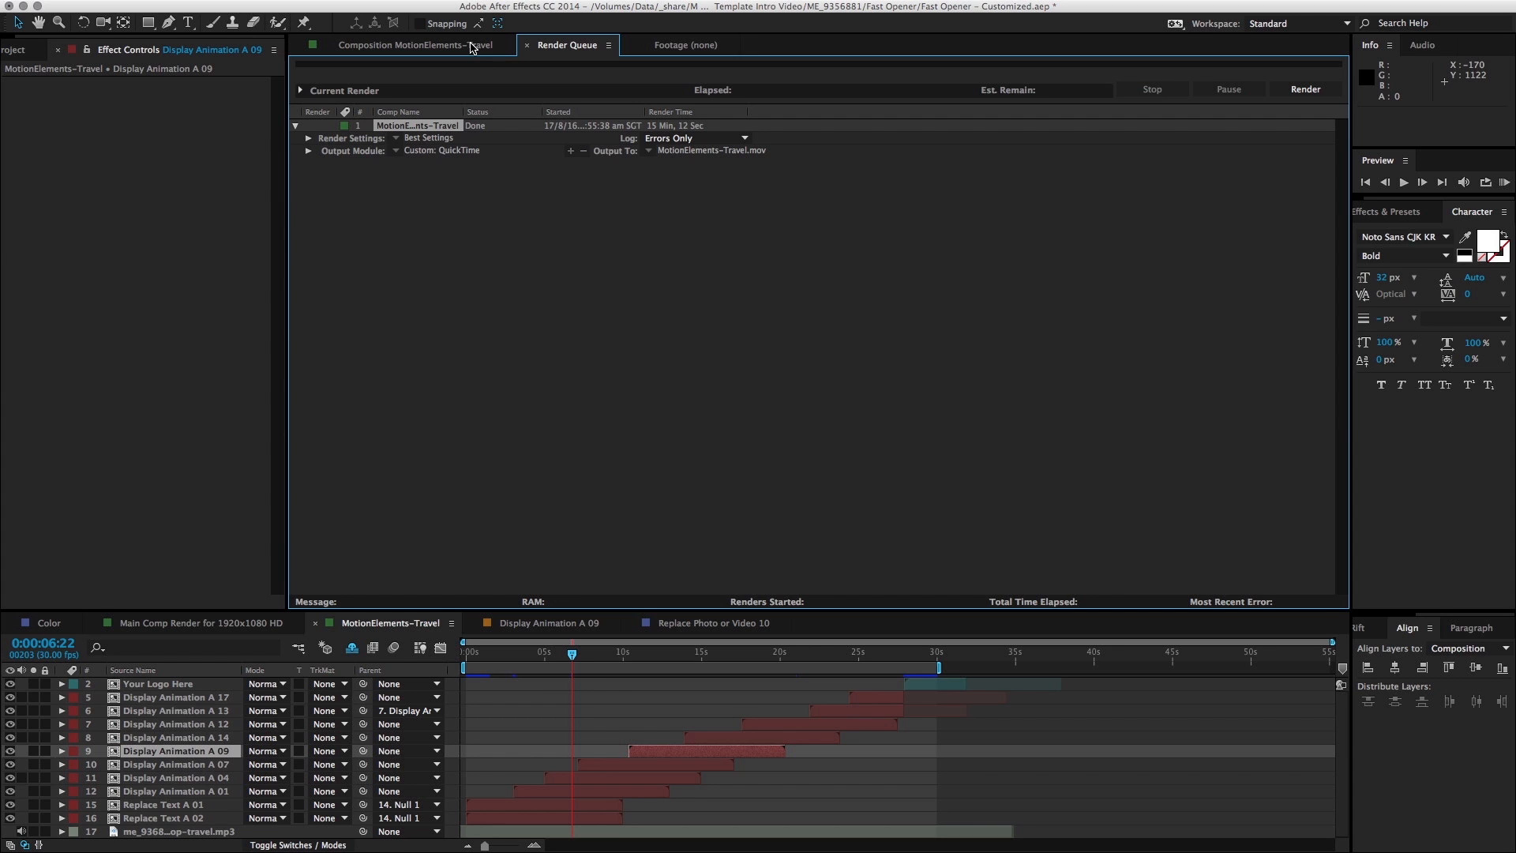
Step: Return to the MotionElements-Travel composition, show its shy layers and look through the layer stack
{"action": "left_click", "coordinate": [471, 47]}
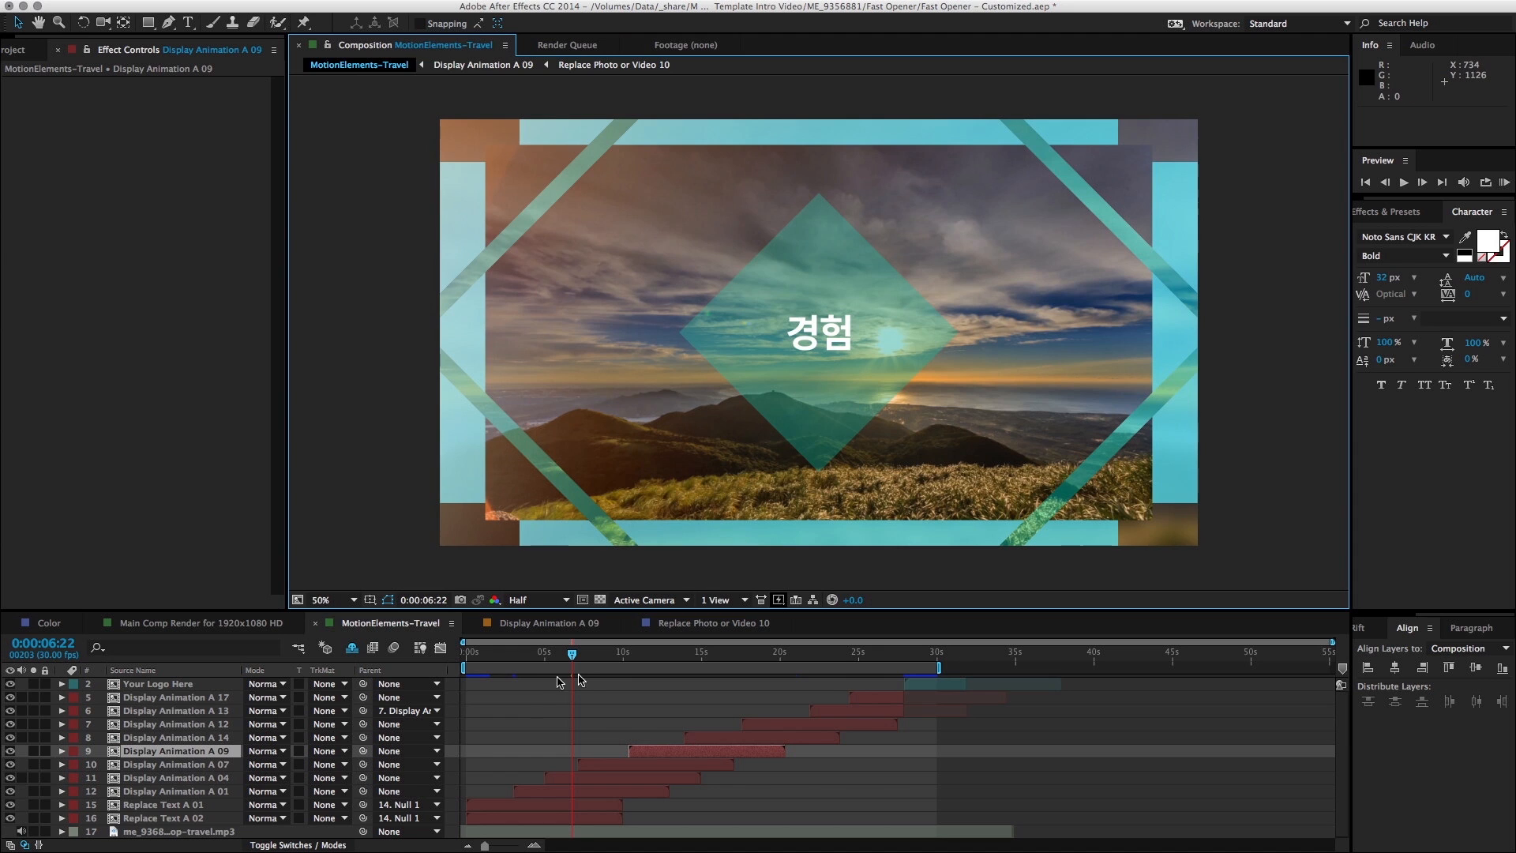
{"action": "left_click", "coordinate": [351, 649]}
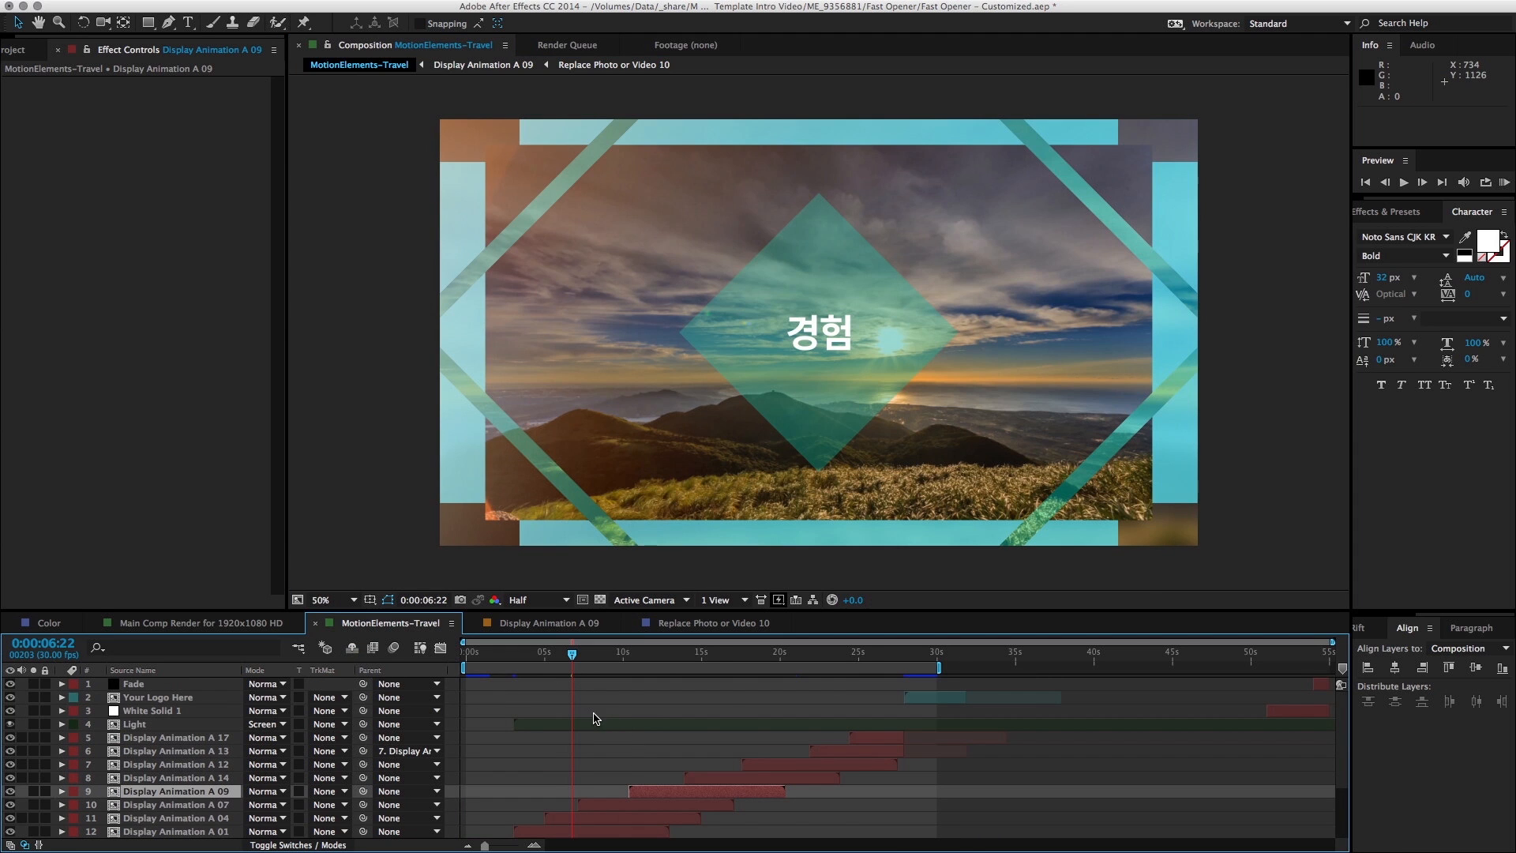
{"action": "scroll", "coordinate": [586, 713], "scroll_direction": "down", "scroll_amount": 4}
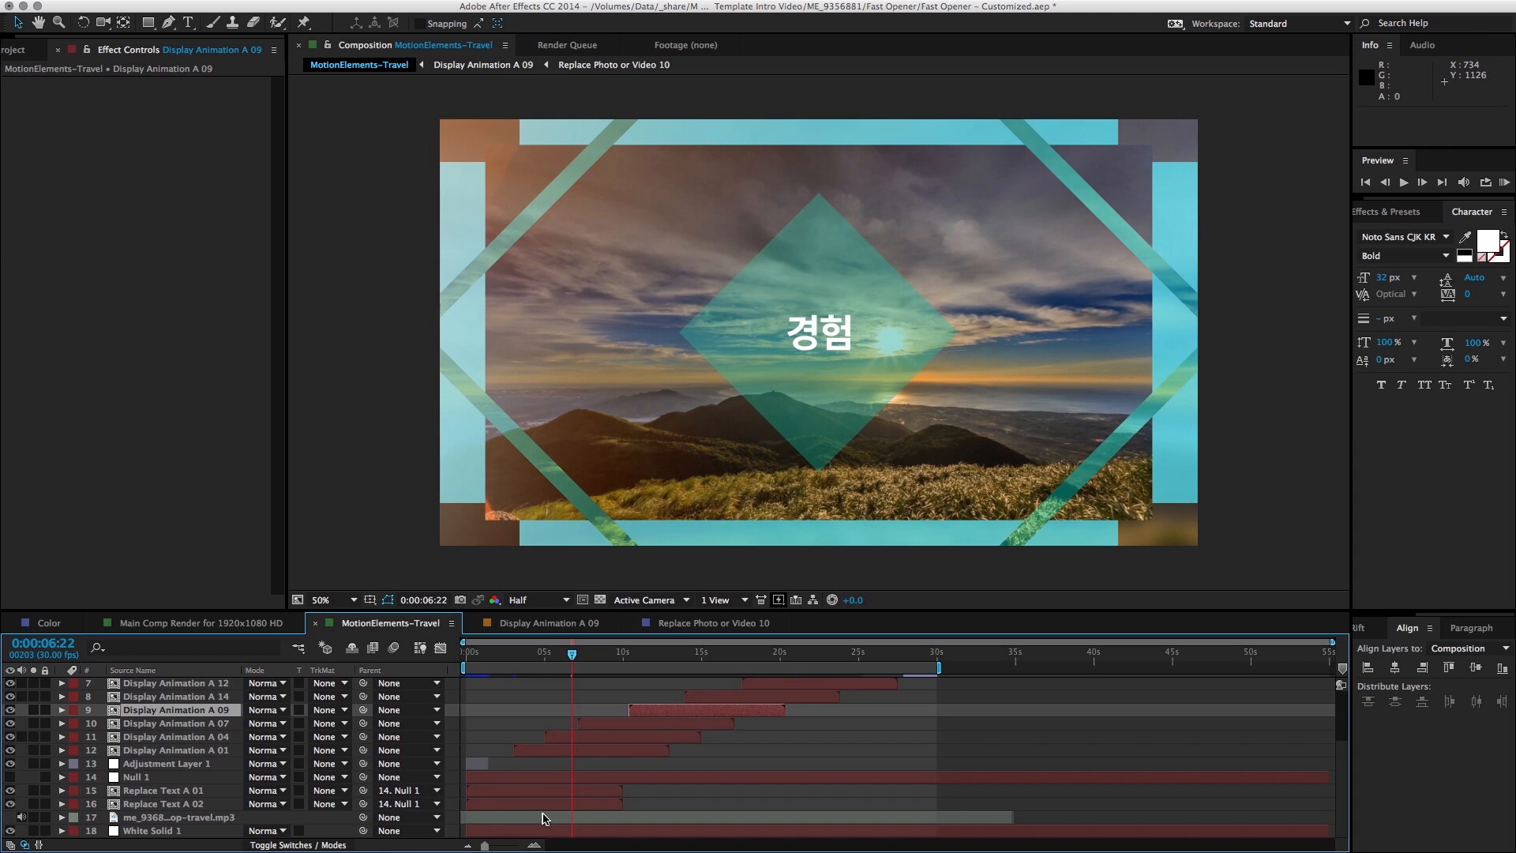
{"action": "scroll", "coordinate": [556, 764], "scroll_direction": "up", "scroll_amount": 4}
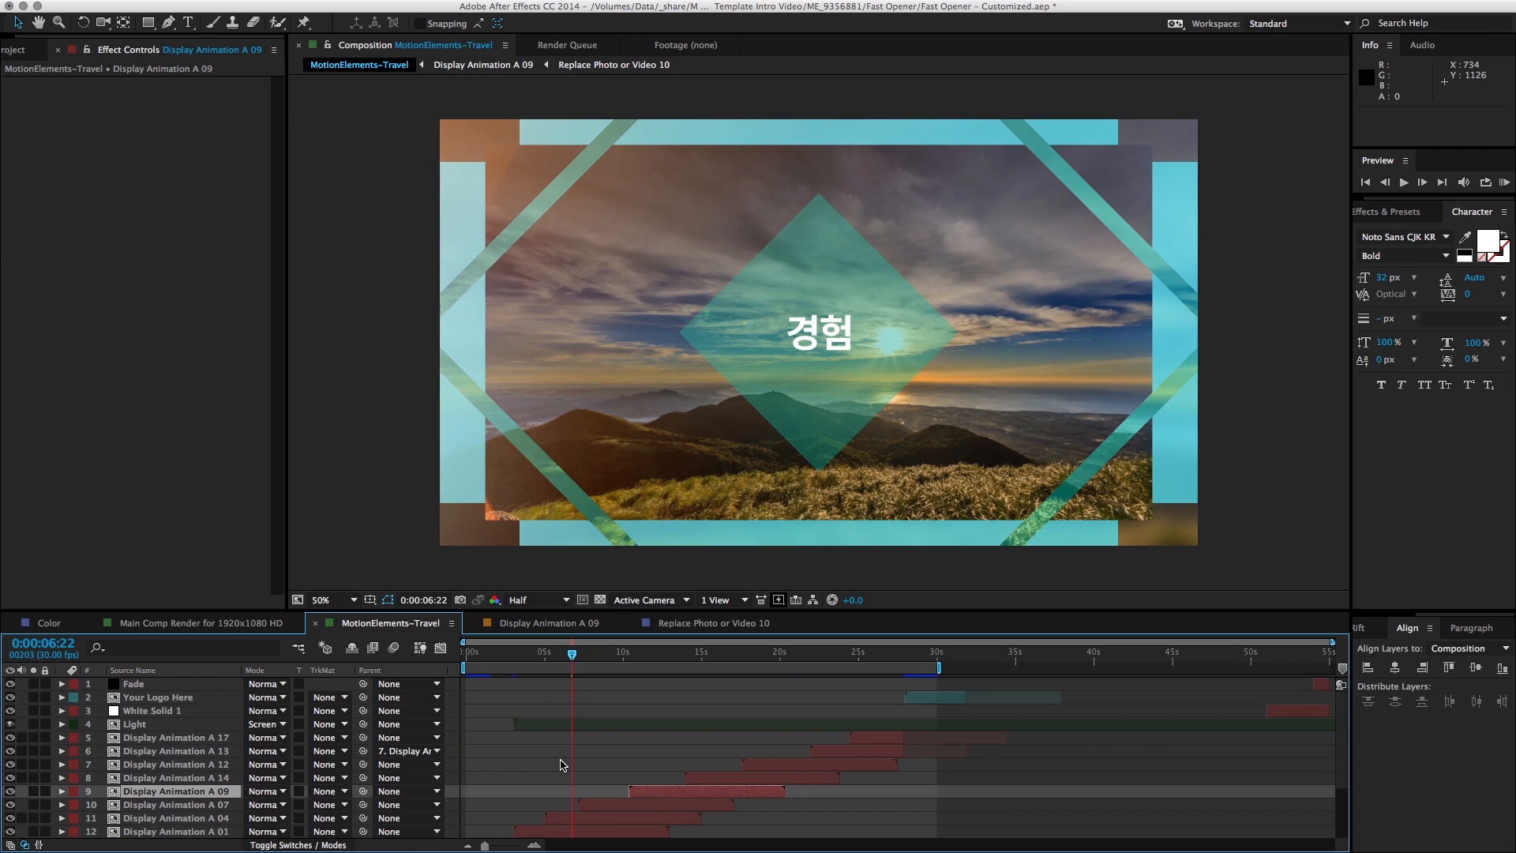
Step: Toggle the visibility and solo state of the Light layer off and on to examine its effect
{"action": "left_click", "coordinate": [566, 725]}
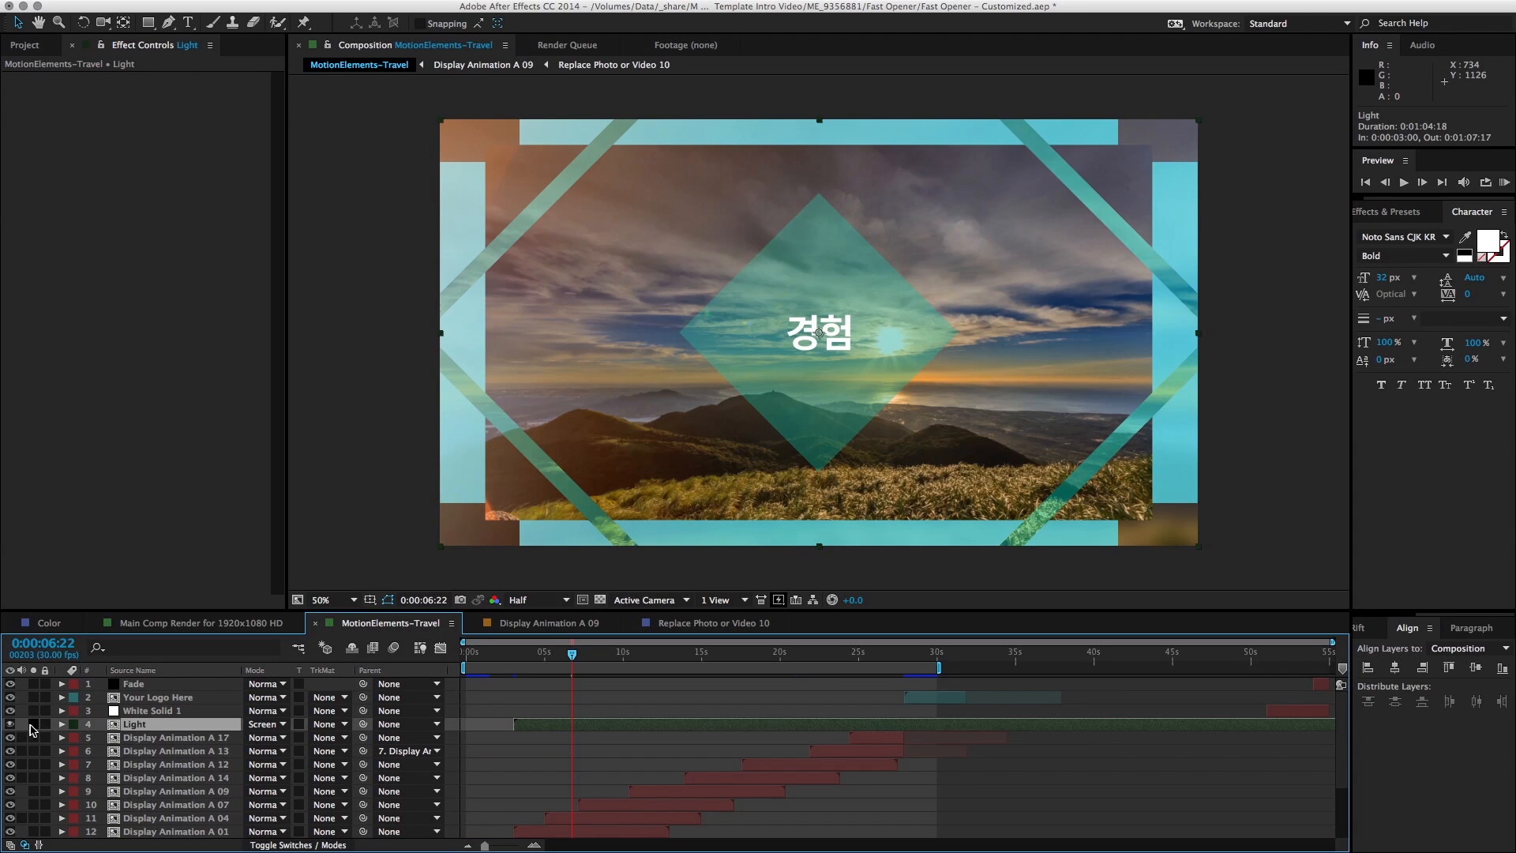
{"action": "left_click", "coordinate": [10, 724]}
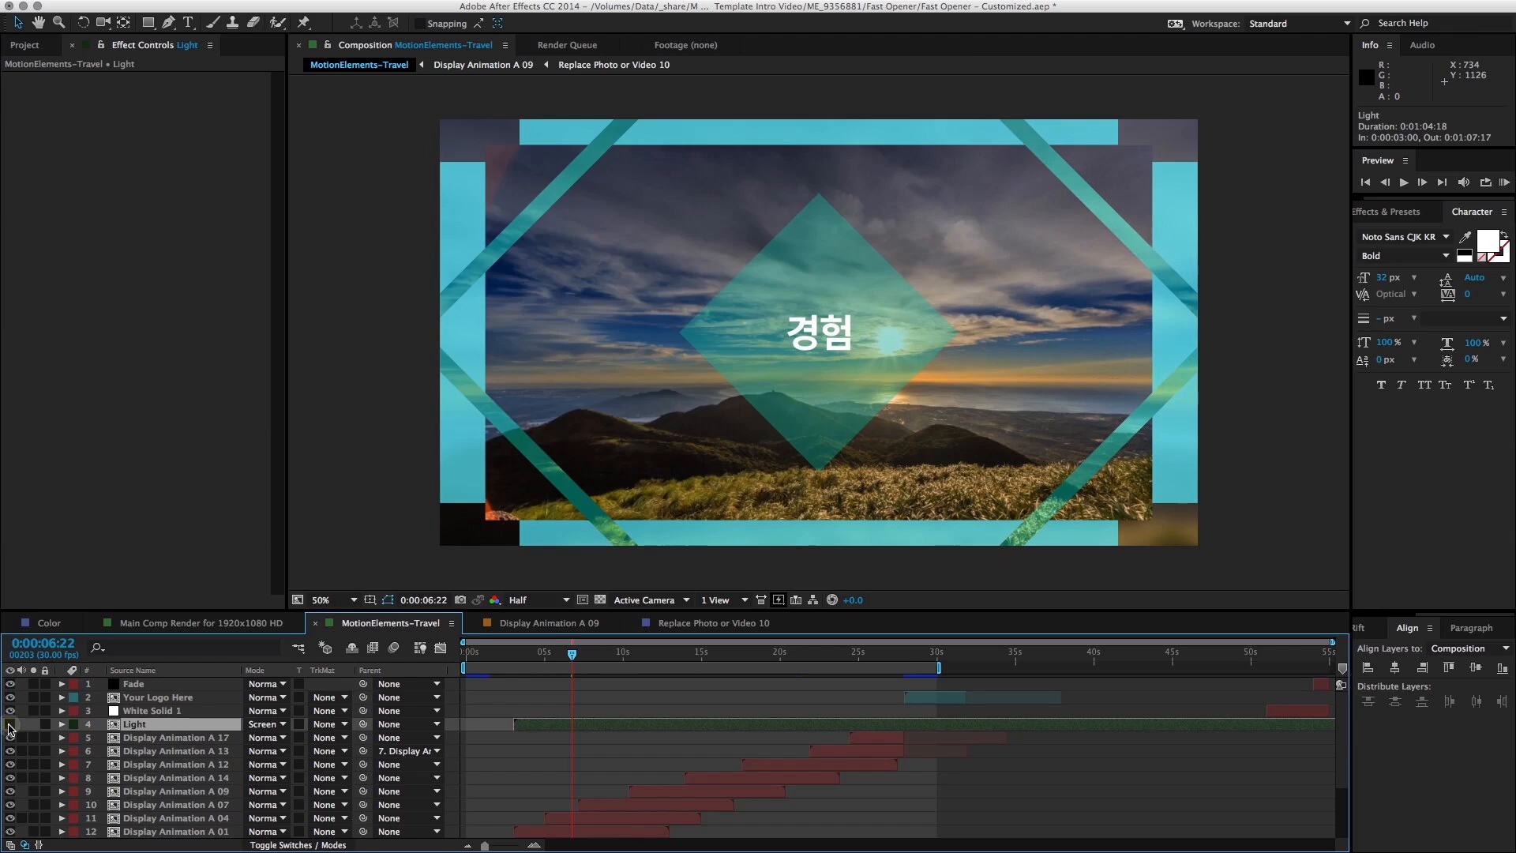
{"action": "left_click", "coordinate": [11, 724]}
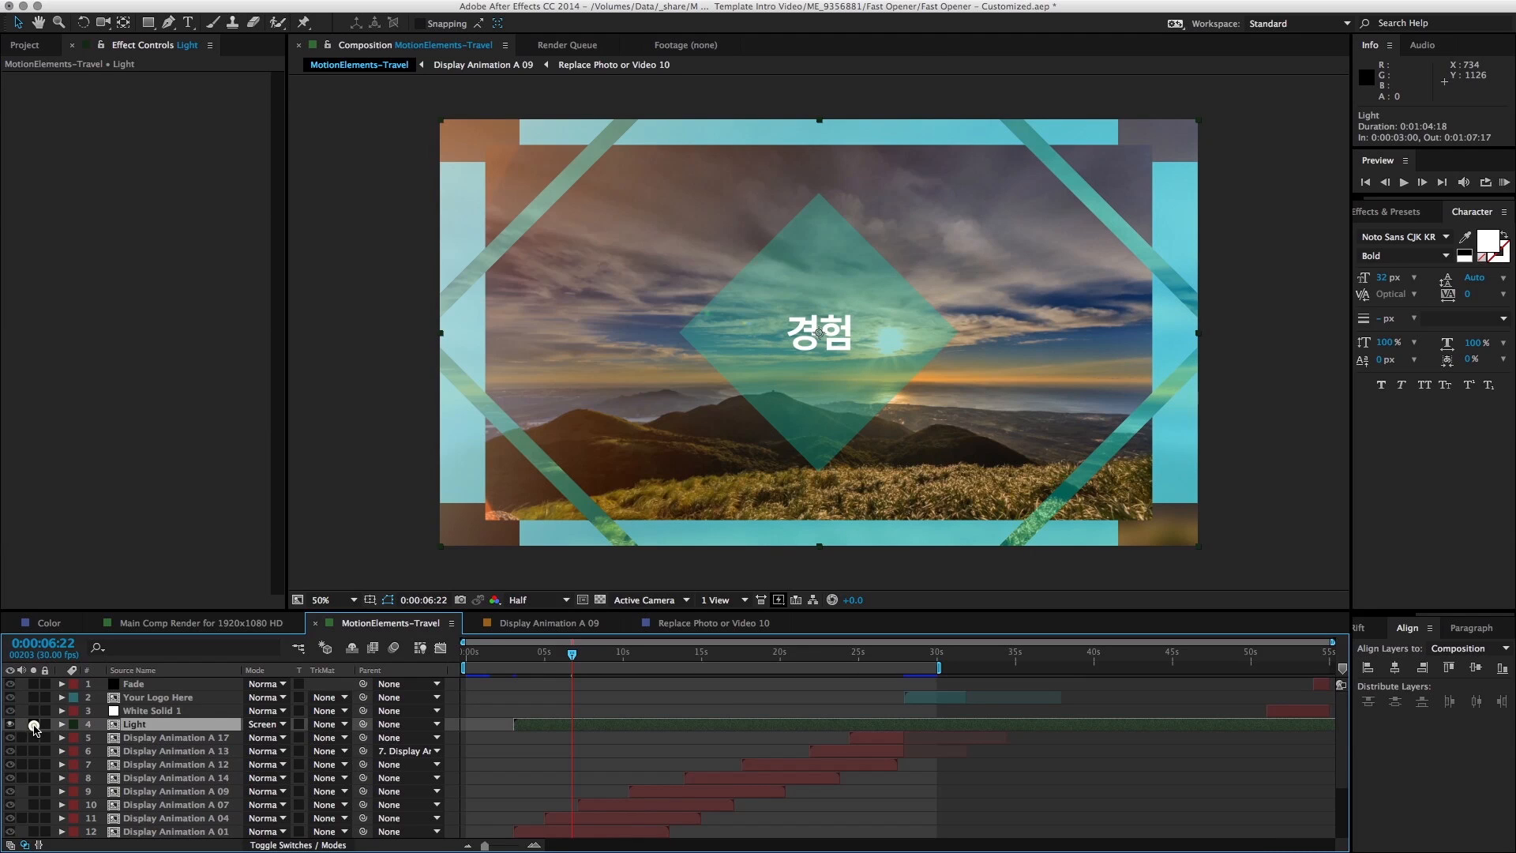
{"action": "left_click", "coordinate": [33, 724]}
{"action": "left_click", "coordinate": [33, 724]}
Step: Show the list of effects and presets and view the composition at 0:00:20:29
{"action": "left_click", "coordinate": [1415, 213]}
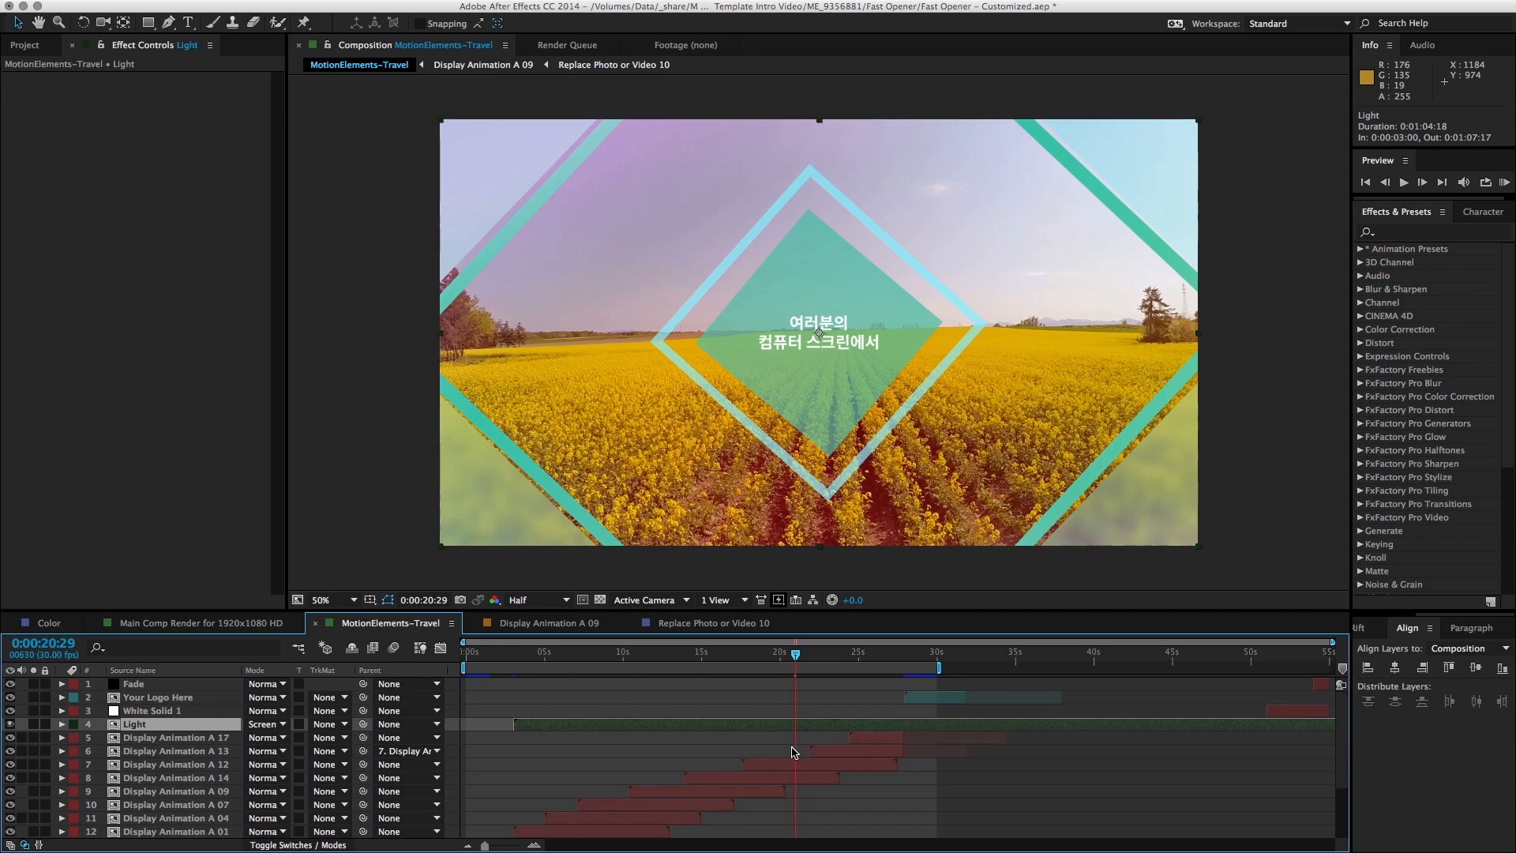
{"action": "left_click", "coordinate": [788, 746]}
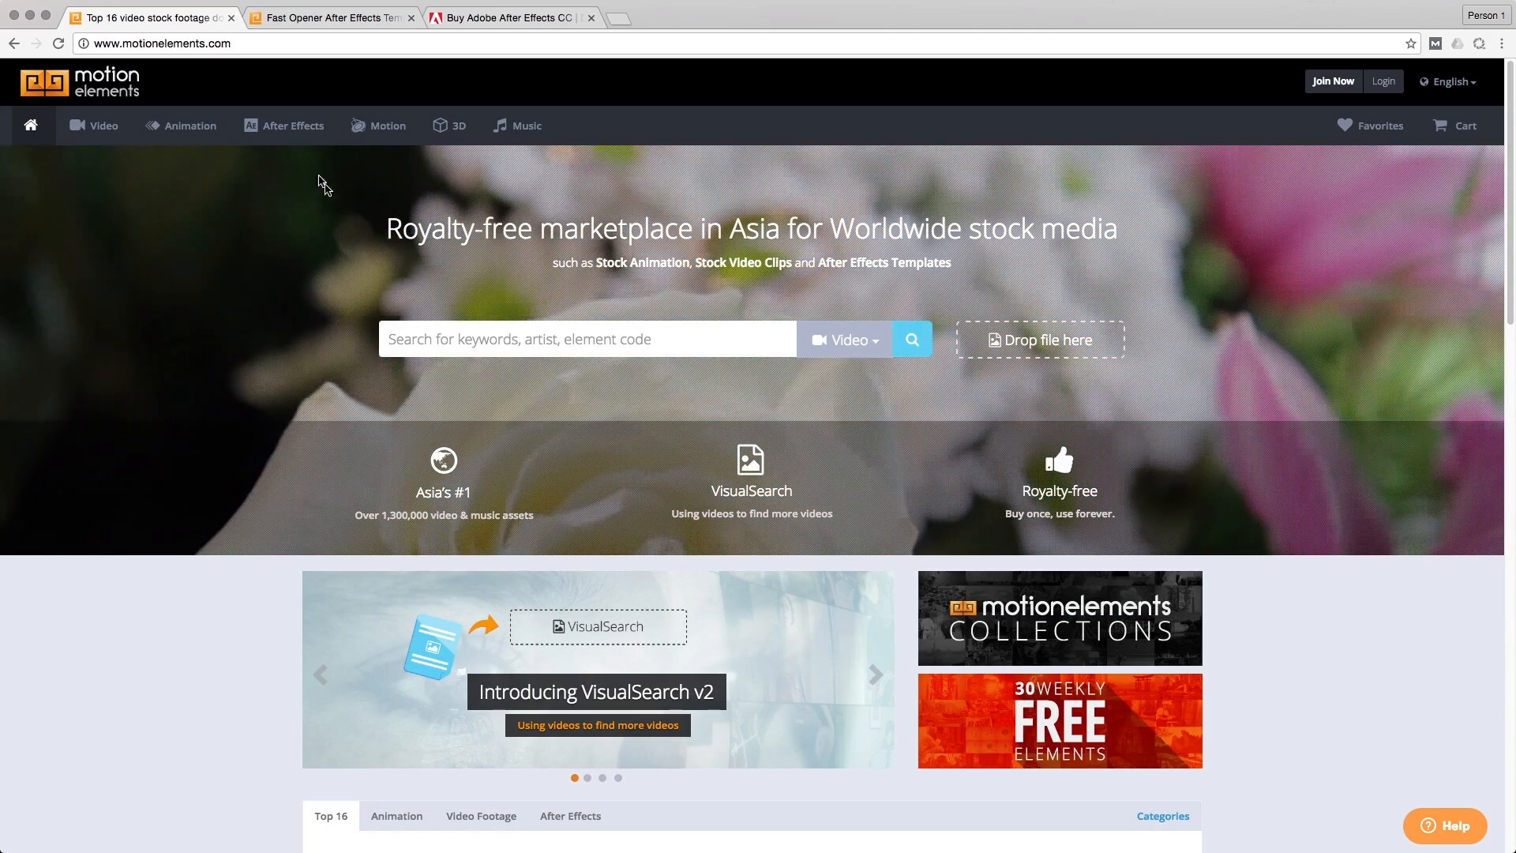
Step: Browse the After Effects templates page on motionelements.com in the browser and return to the home page
{"action": "left_click", "coordinate": [296, 135]}
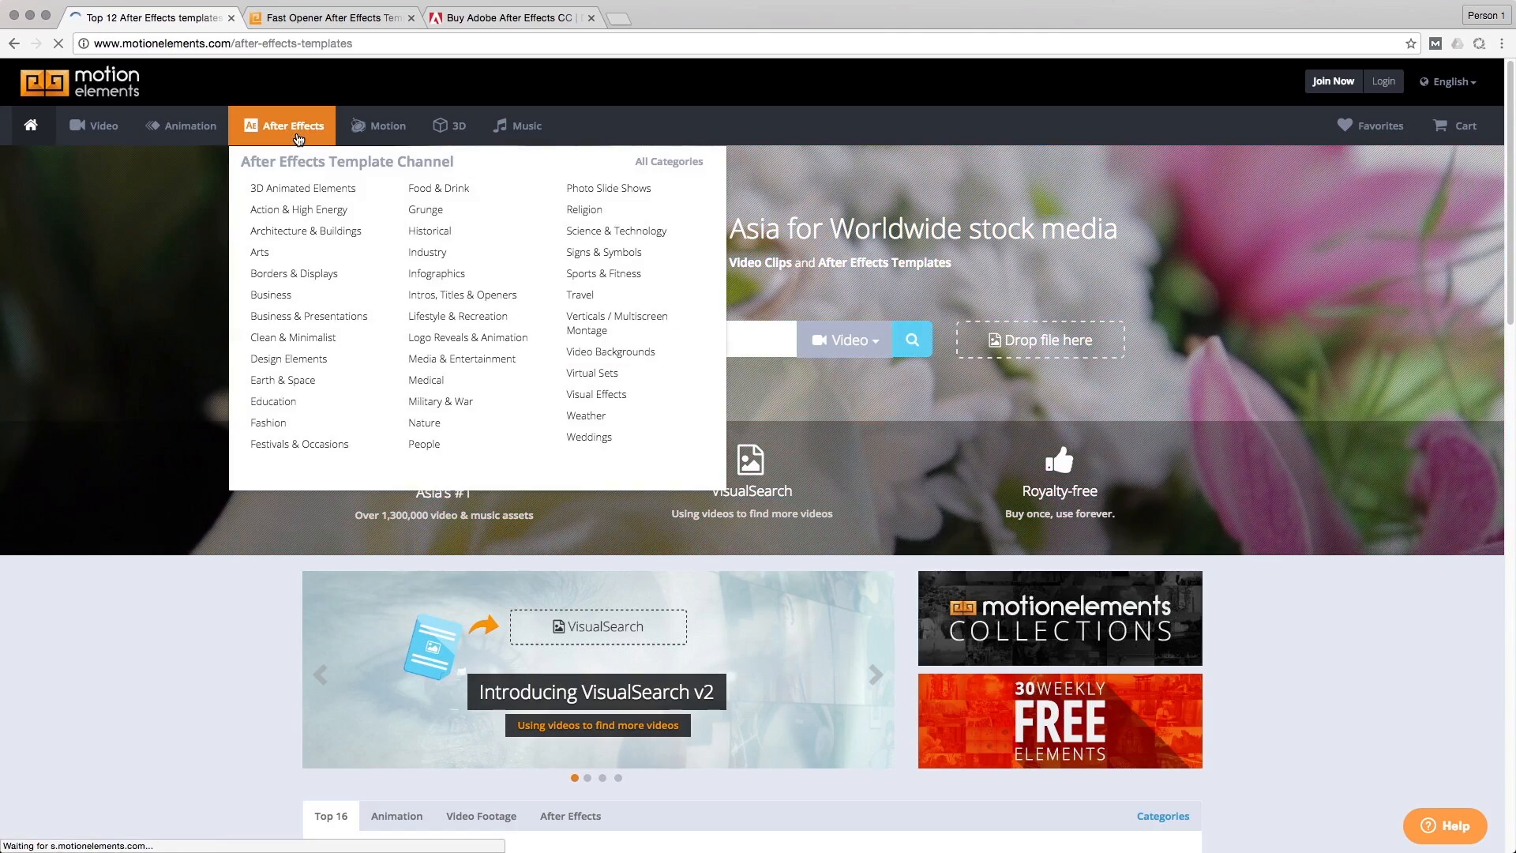
{"action": "scroll", "coordinate": [1338, 687], "scroll_direction": "down", "scroll_amount": 6}
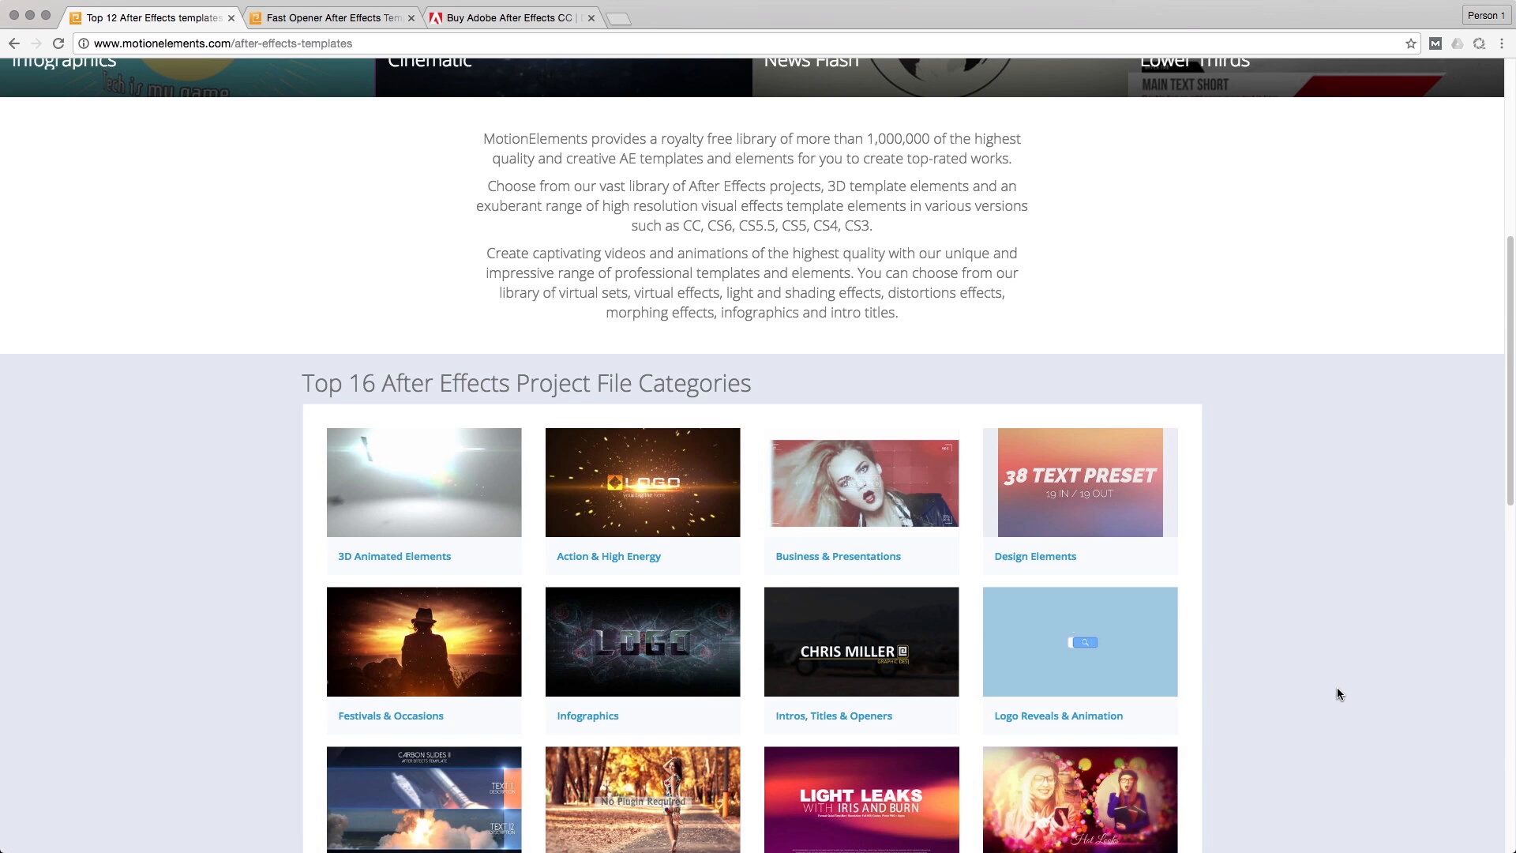
{"action": "scroll", "coordinate": [1338, 693], "scroll_direction": "up", "scroll_amount": 6}
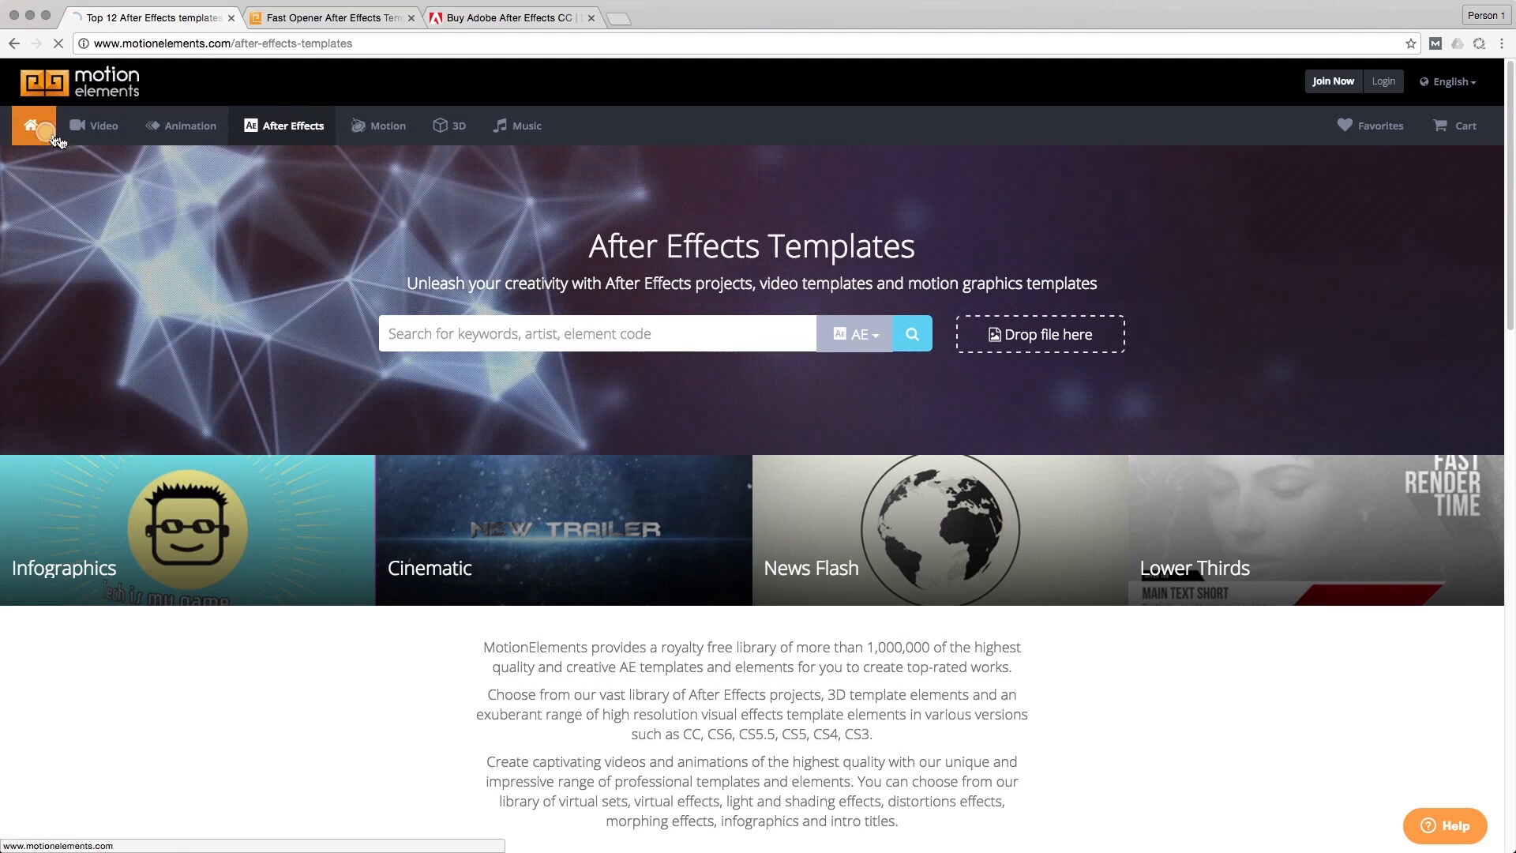
{"action": "left_click", "coordinate": [31, 125]}
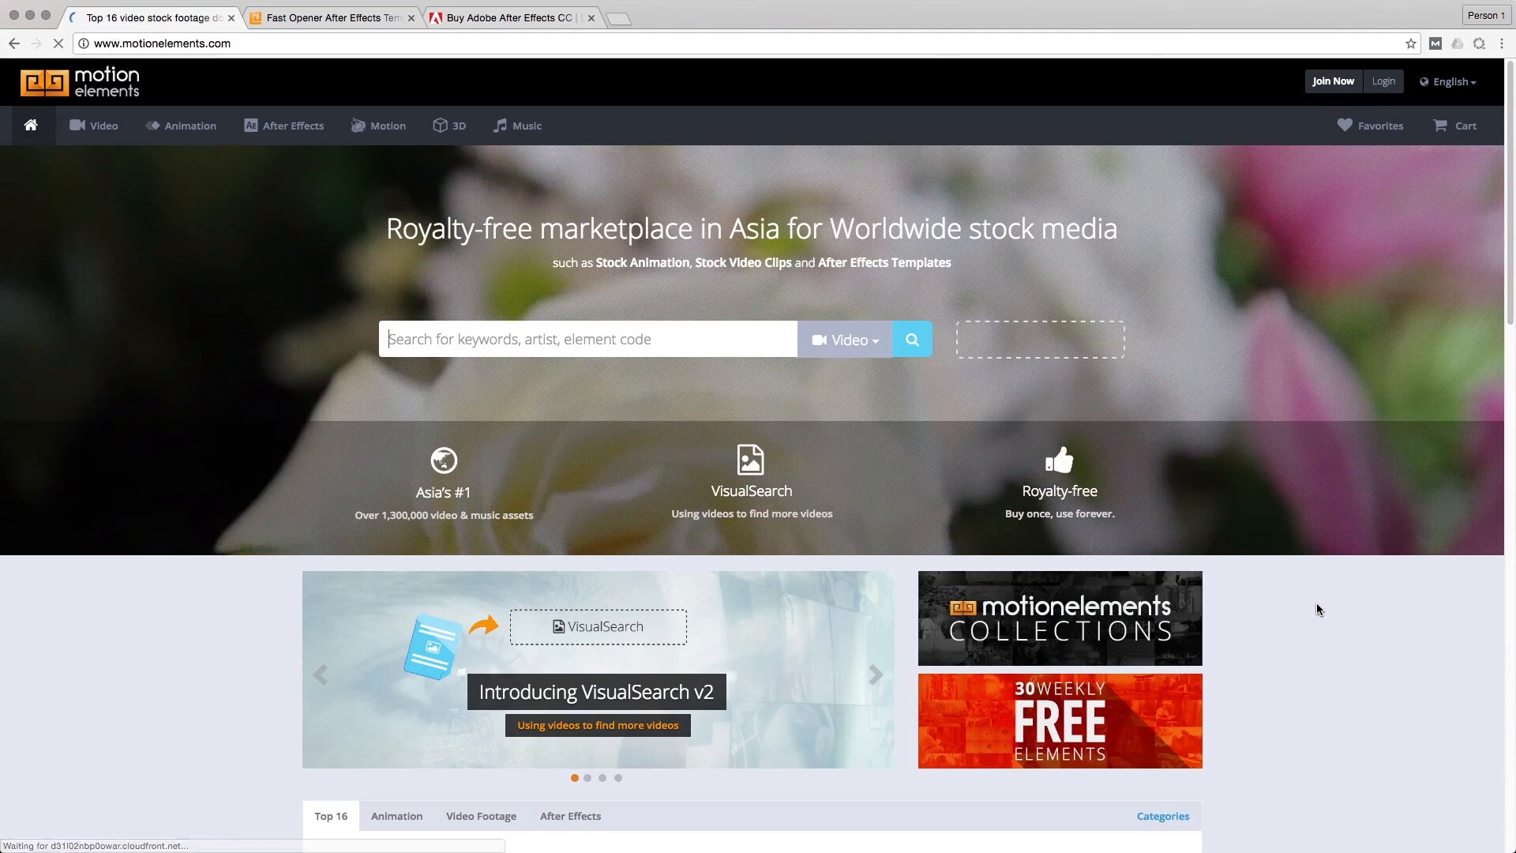
Step: Open the 30 Weekly Free Elements page, preview the My Travel After Effects template and open it
{"action": "left_click", "coordinate": [1072, 727]}
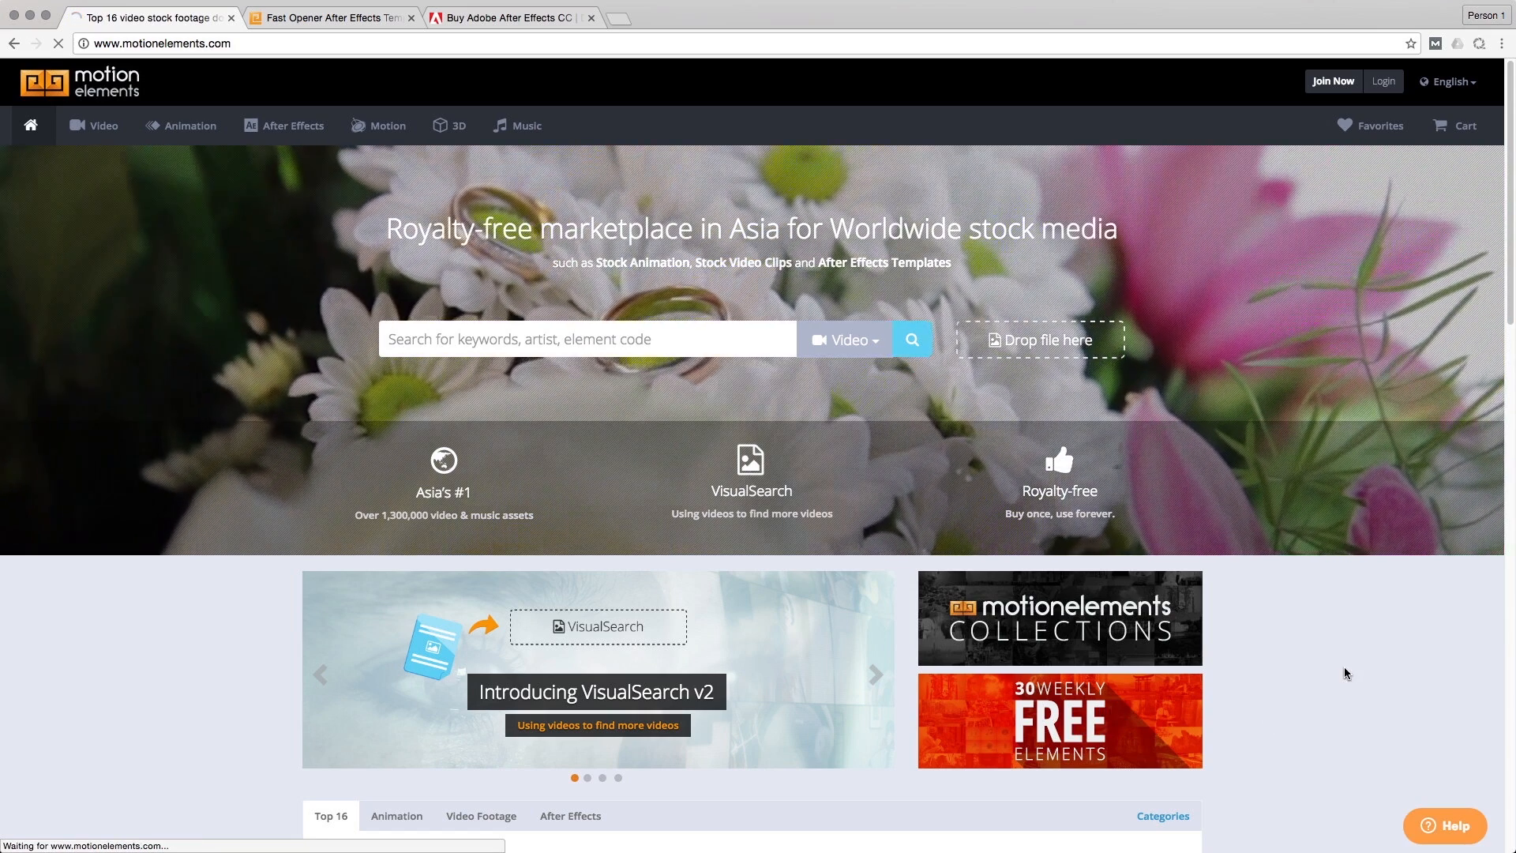
{"action": "scroll", "coordinate": [1330, 632], "scroll_direction": "down", "scroll_amount": 15}
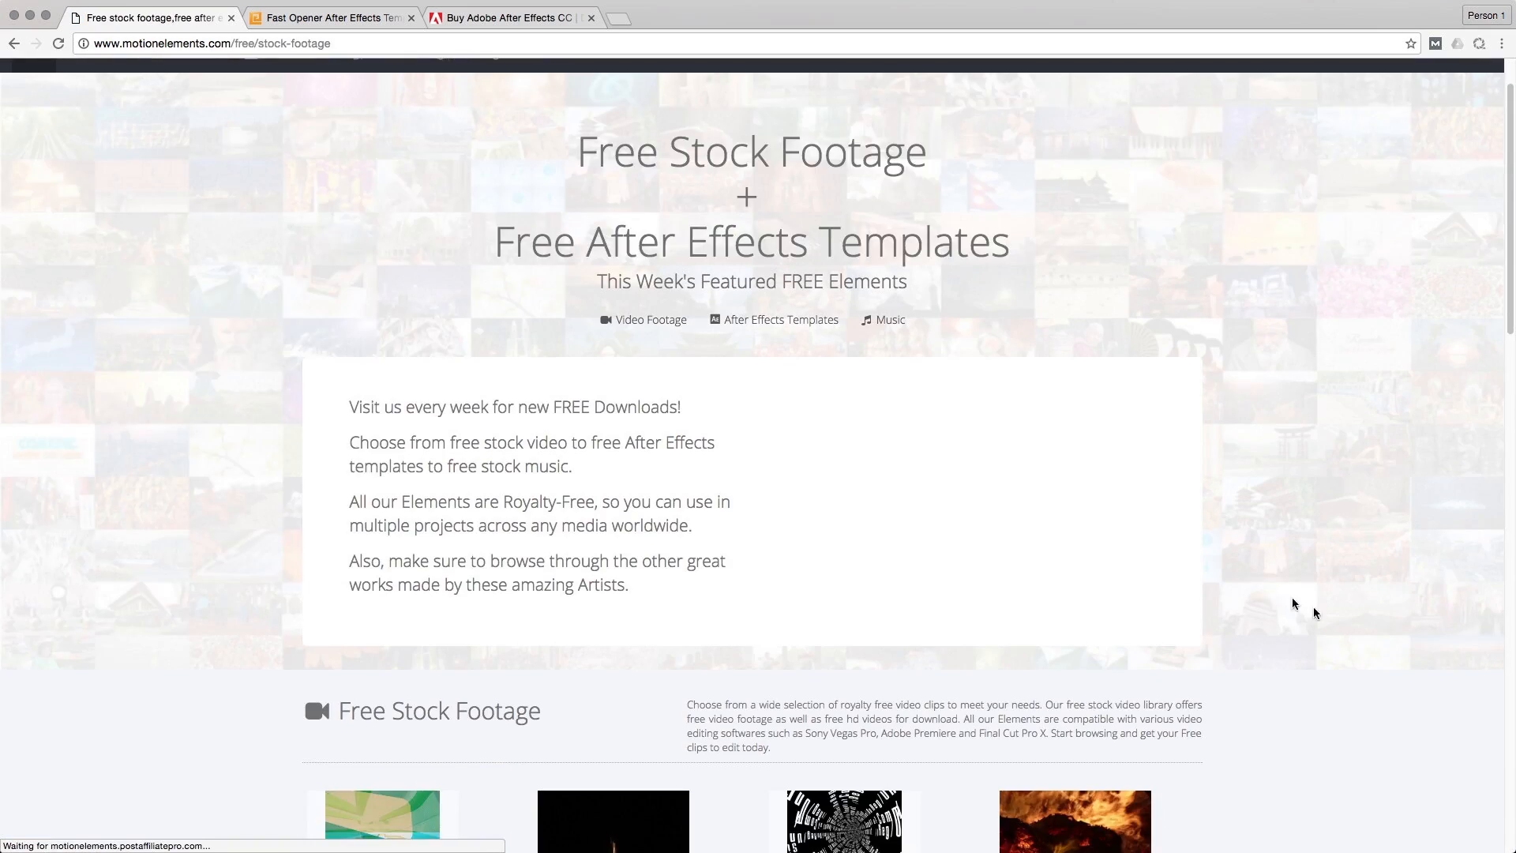
{"action": "scroll", "coordinate": [1358, 624], "scroll_direction": "up", "scroll_amount": 8}
{"action": "scroll", "coordinate": [880, 662], "scroll_direction": "down", "scroll_amount": 2}
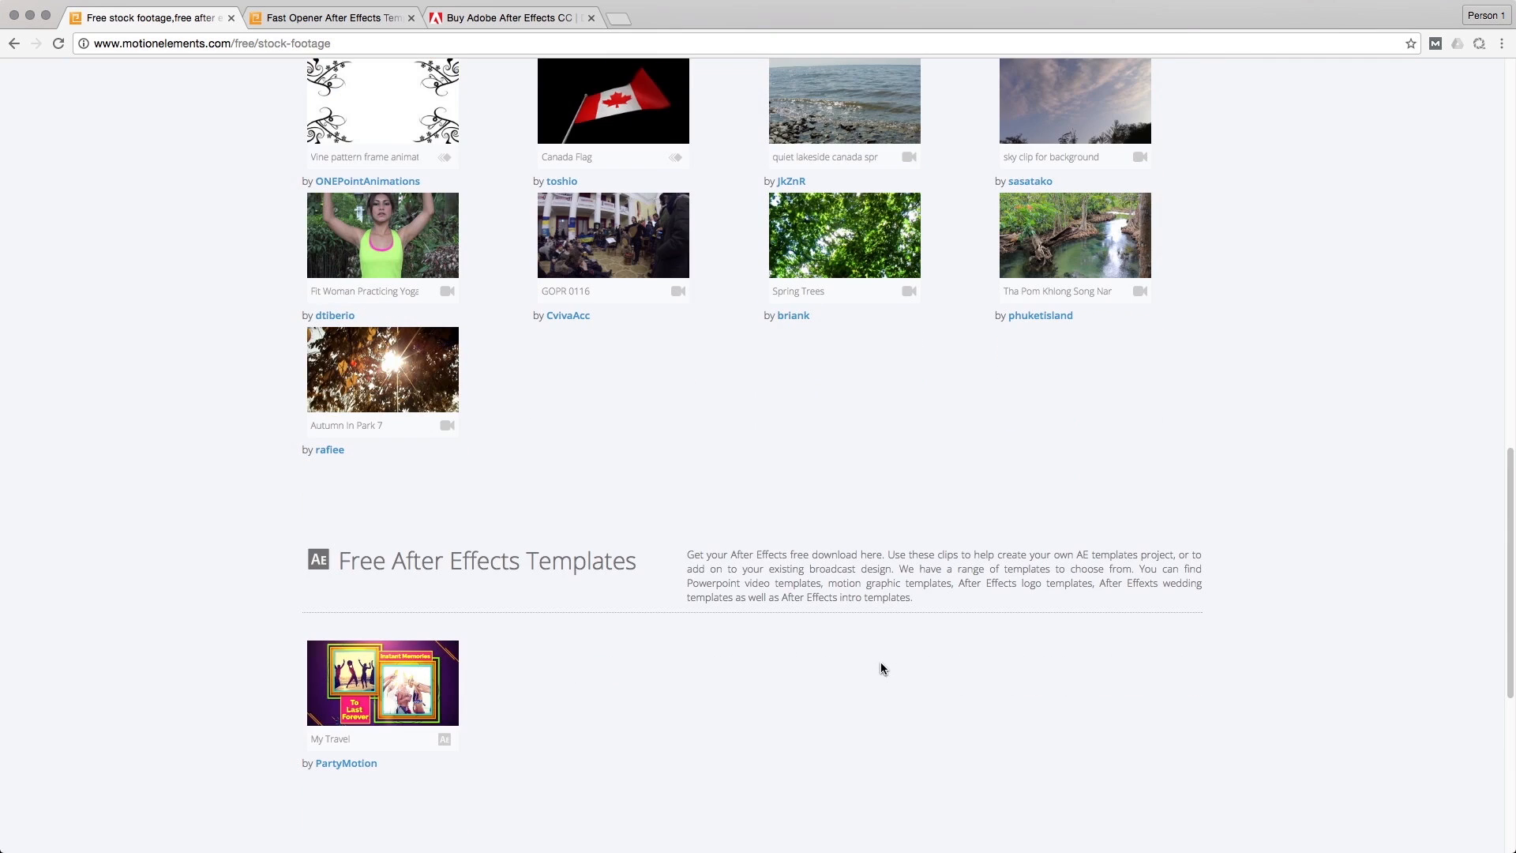
{"action": "mouse_move", "coordinate": [418, 663]}
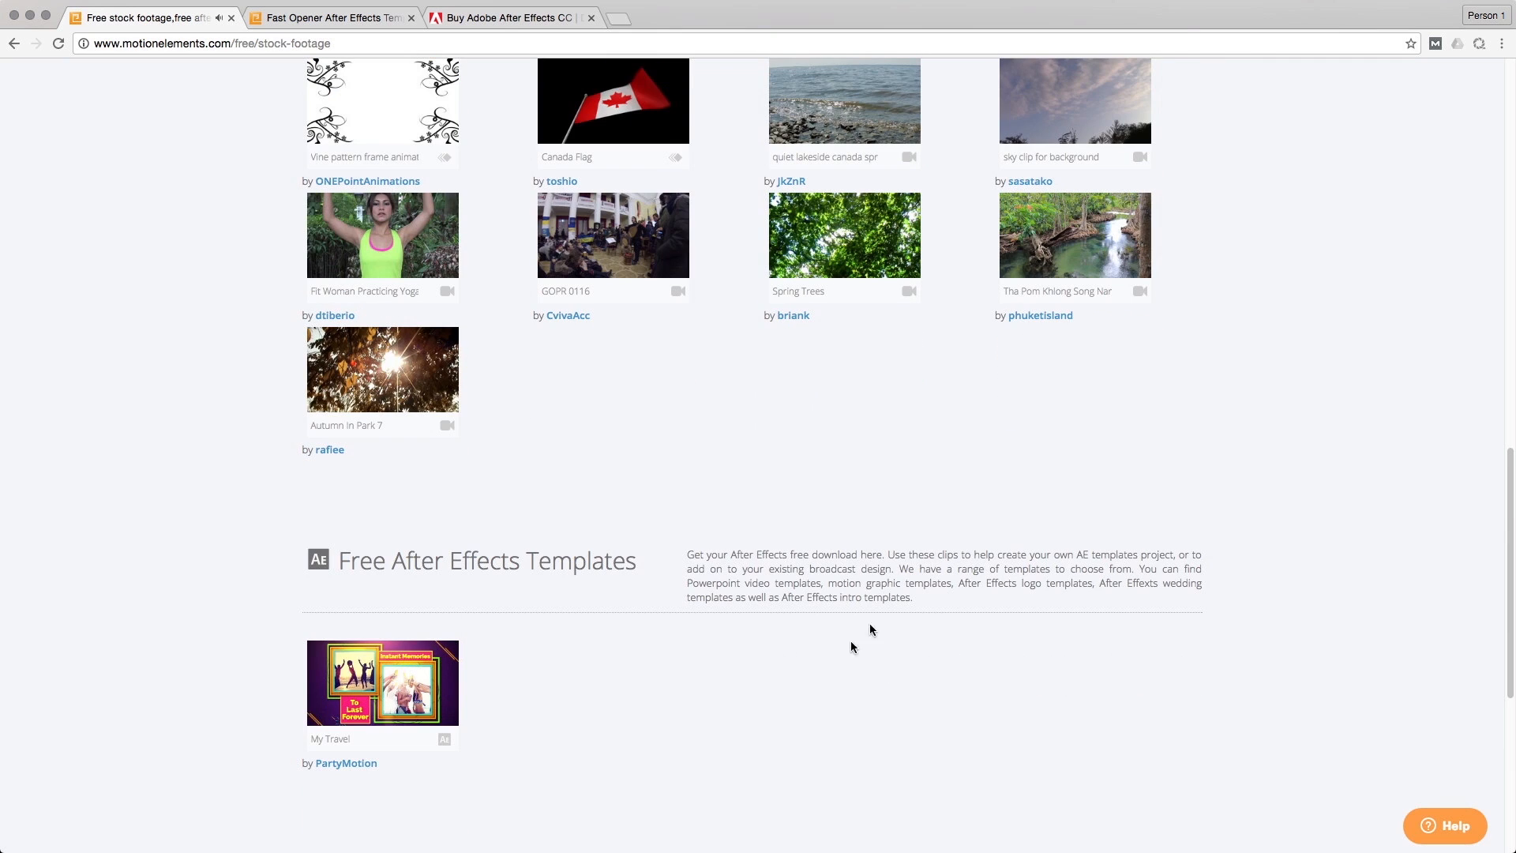
{"action": "left_click", "coordinate": [418, 667]}
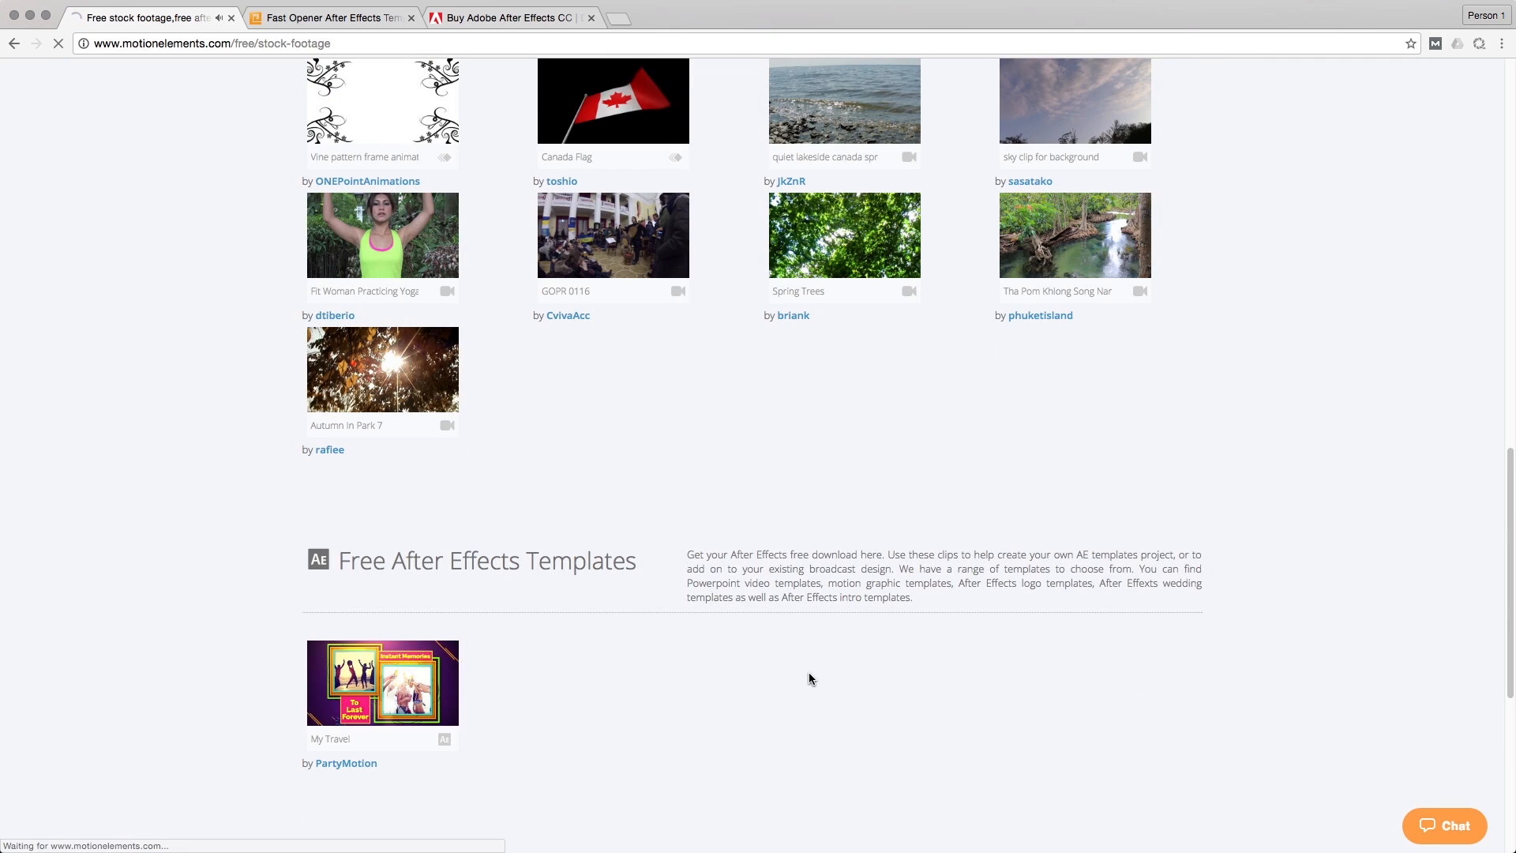